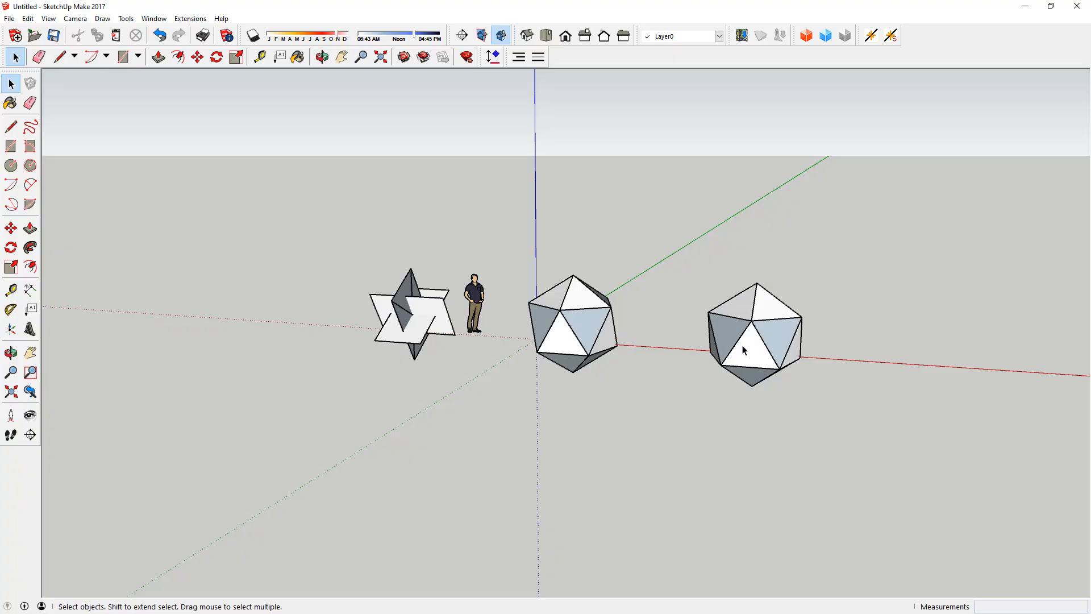
# Step: Delete two adjacent triangular faces of the icosahedron farthest from the human figure to expose its interior
pyautogui.scroll(3, 757, 345)
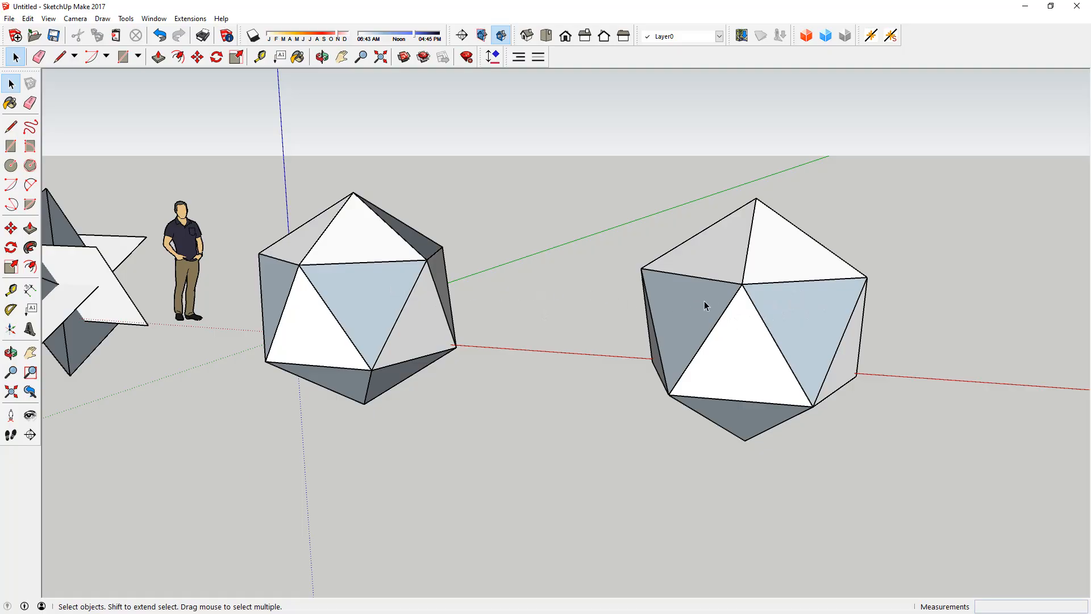
pyautogui.moveTo(701, 305); pyautogui.dragTo(913, 331, button='middle')
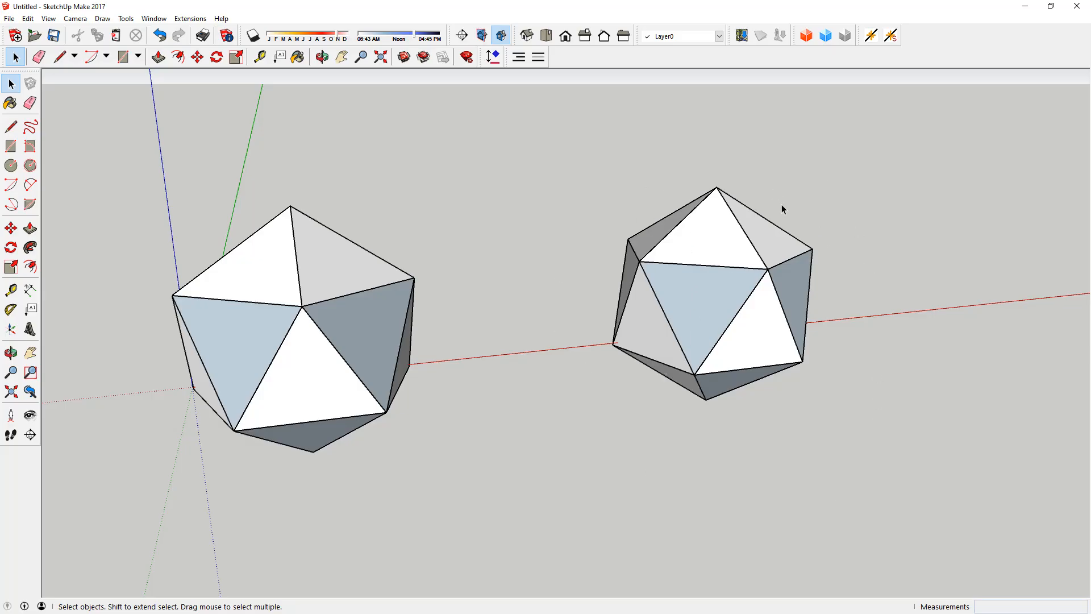
pyautogui.click(686, 300)
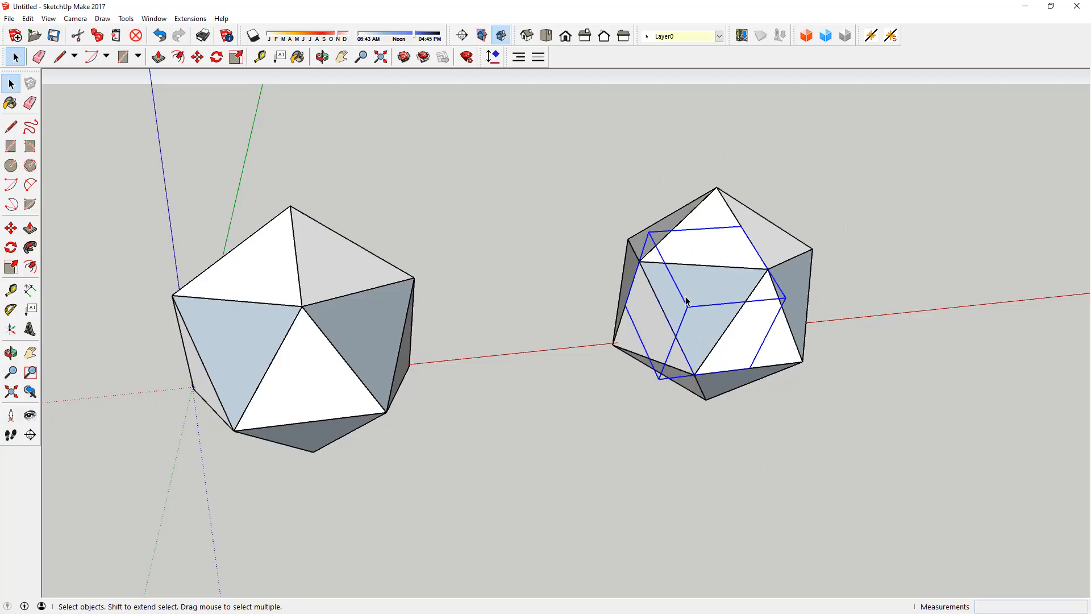
pyautogui.press('Delete')
pyautogui.click(692, 227)
pyautogui.press('Delete')
# Step: Examine the opened icosahedron's interior centre lines and compare it with the closed icosahedron and the intersecting rectangles
pyautogui.moveTo(740, 310); pyautogui.dragTo(736, 271, button='middle')
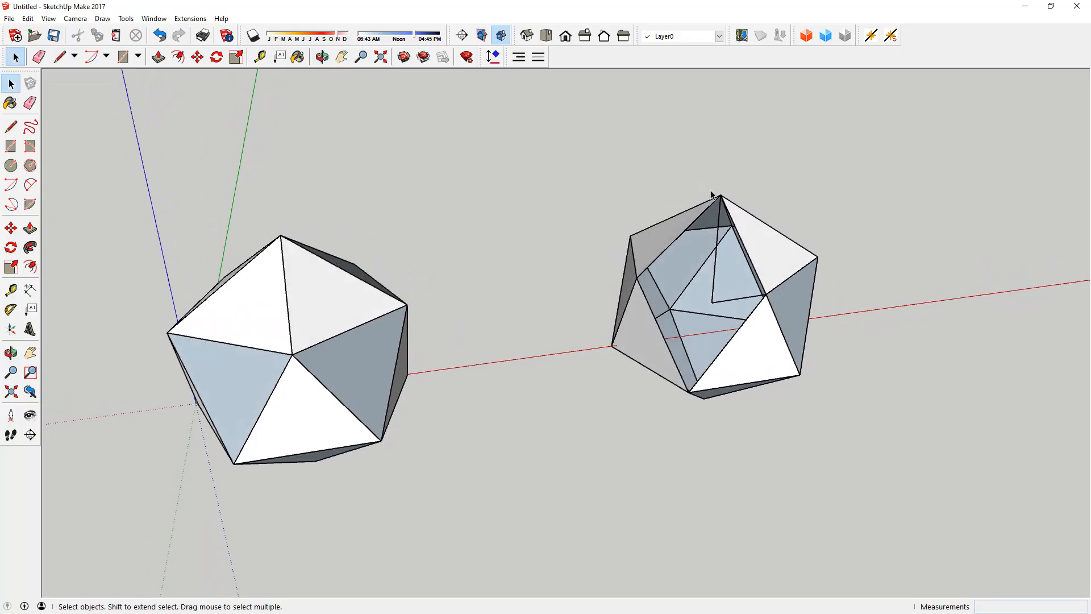
pyautogui.moveTo(692, 380); pyautogui.dragTo(697, 434, button='middle')
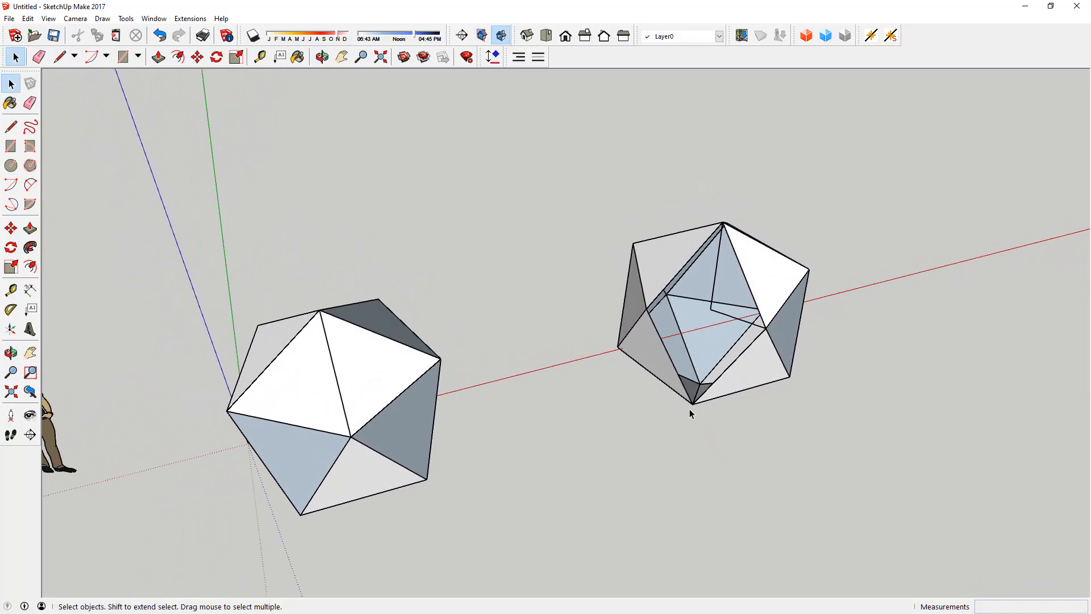
pyautogui.moveTo(720, 376); pyautogui.dragTo(760, 309, button='middle')
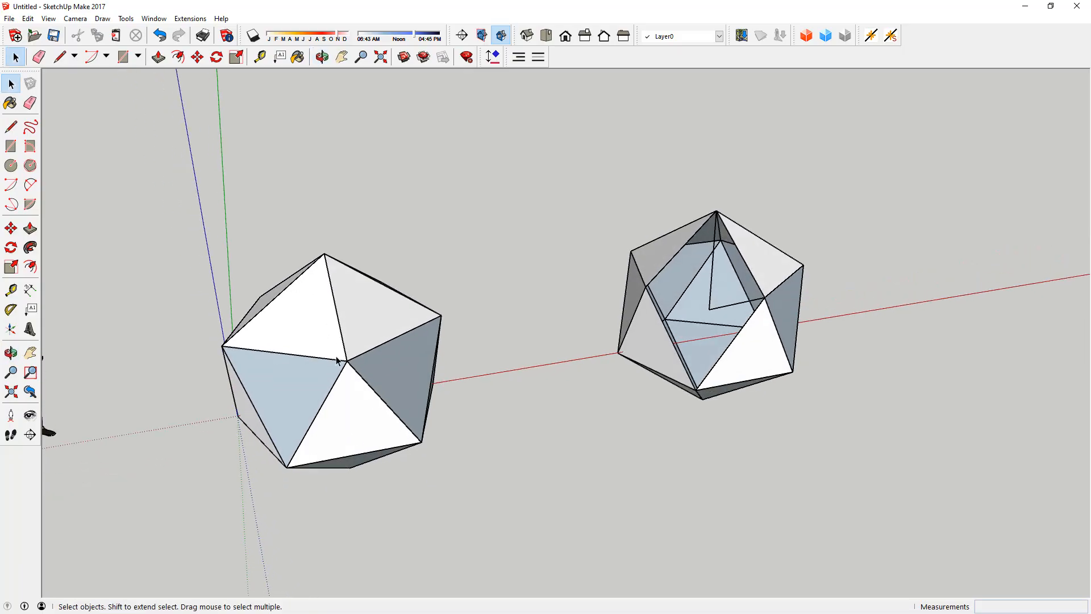
pyautogui.moveTo(819, 308); pyautogui.dragTo(737, 333, button='middle')
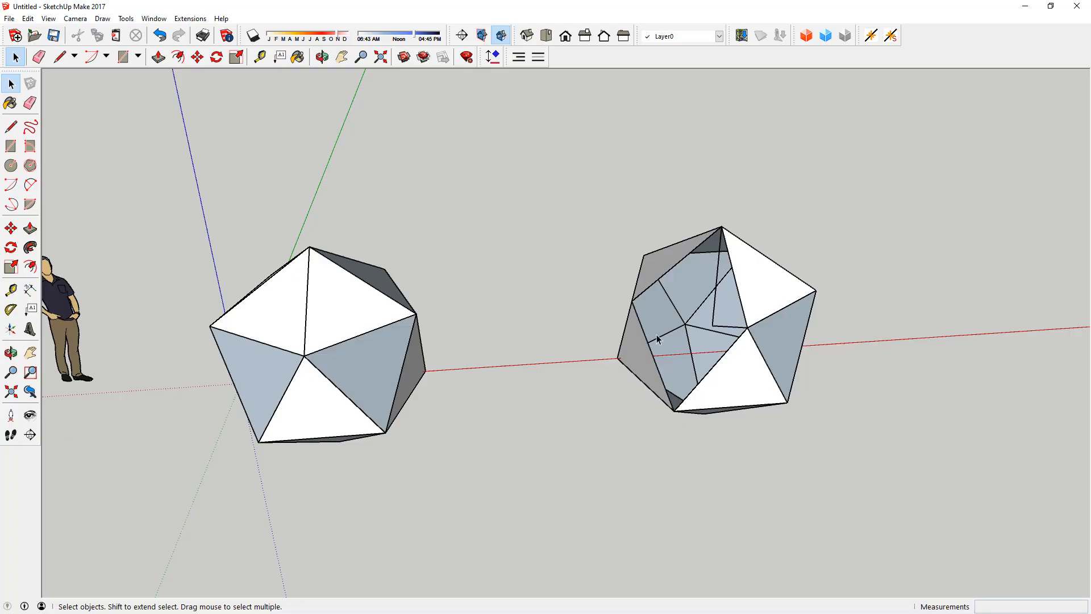
pyautogui.moveTo(717, 355); pyautogui.dragTo(723, 309, button='middle')
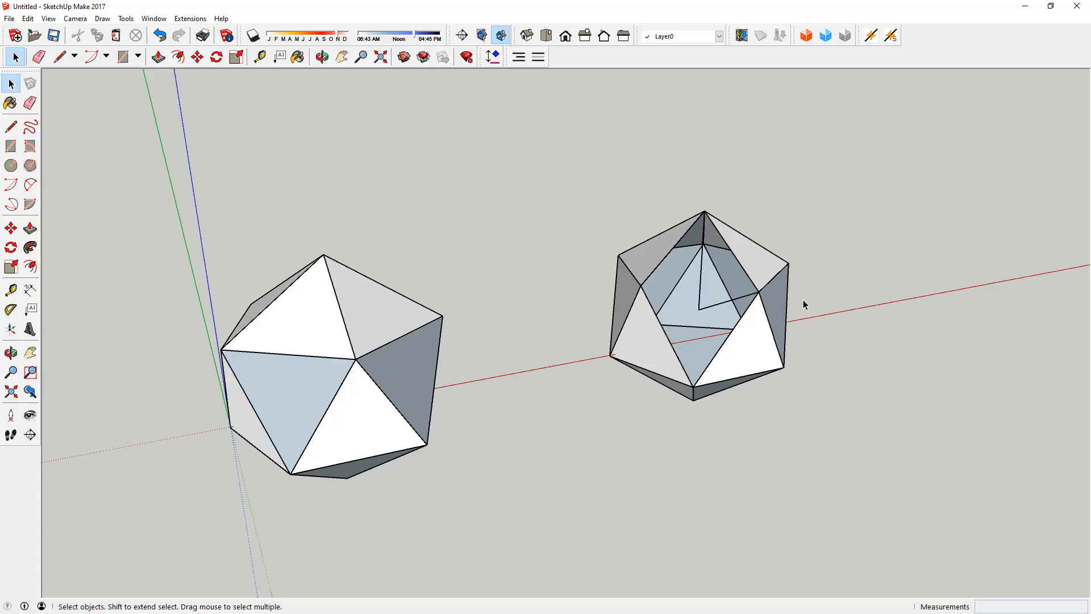
pyautogui.scroll(-5, 811, 299)
pyautogui.moveTo(326, 368); pyautogui.dragTo(435, 363, button='middle')
pyautogui.scroll(-1, 434, 362)
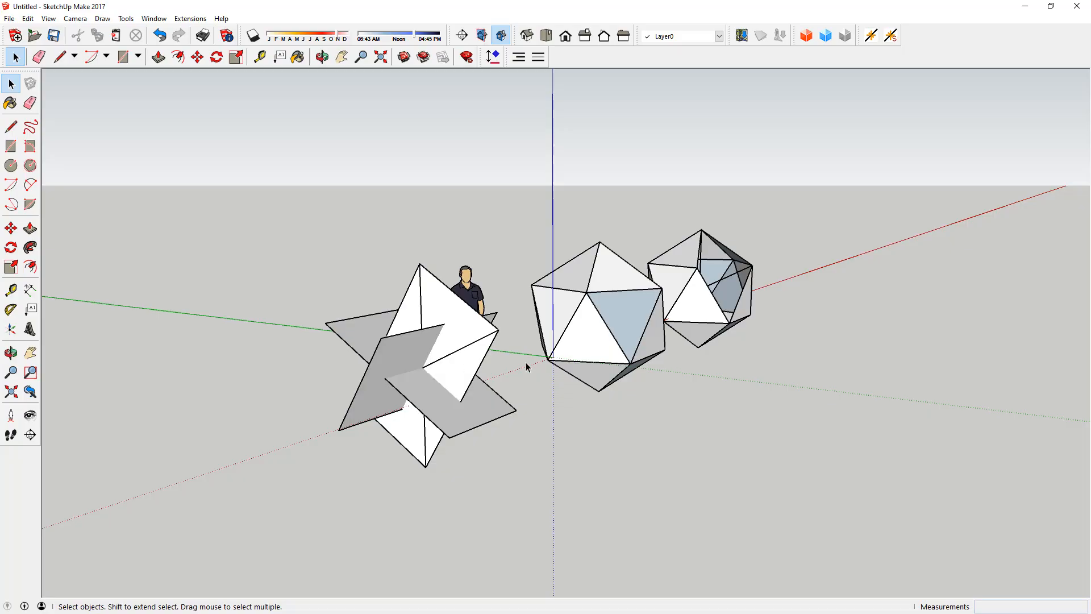
pyautogui.moveTo(835, 253); pyautogui.dragTo(702, 290, button='middle')
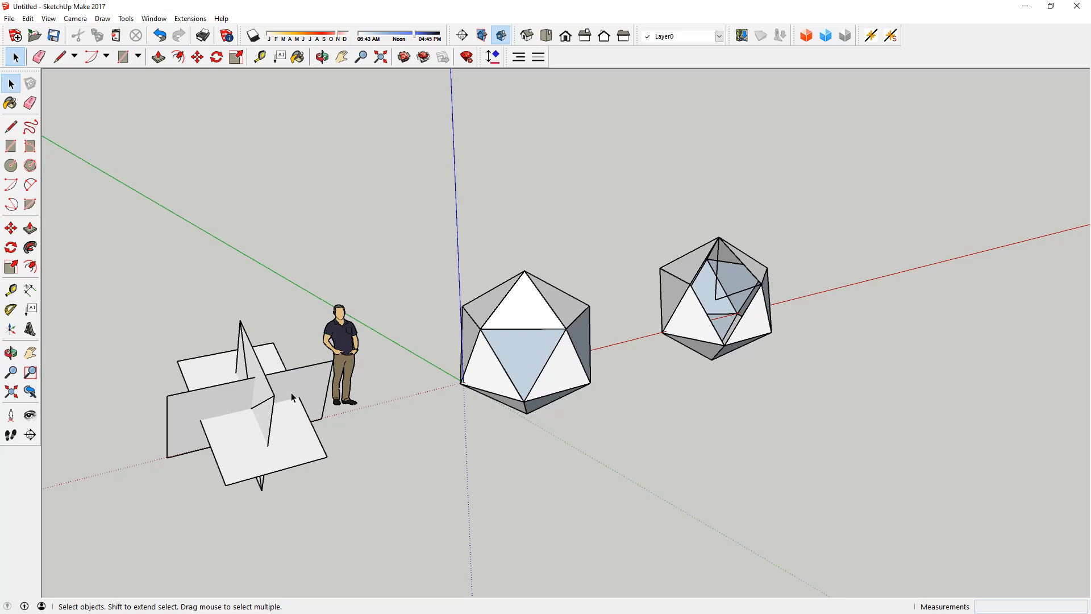
pyautogui.moveTo(306, 369); pyautogui.dragTo(286, 369, button='middle')
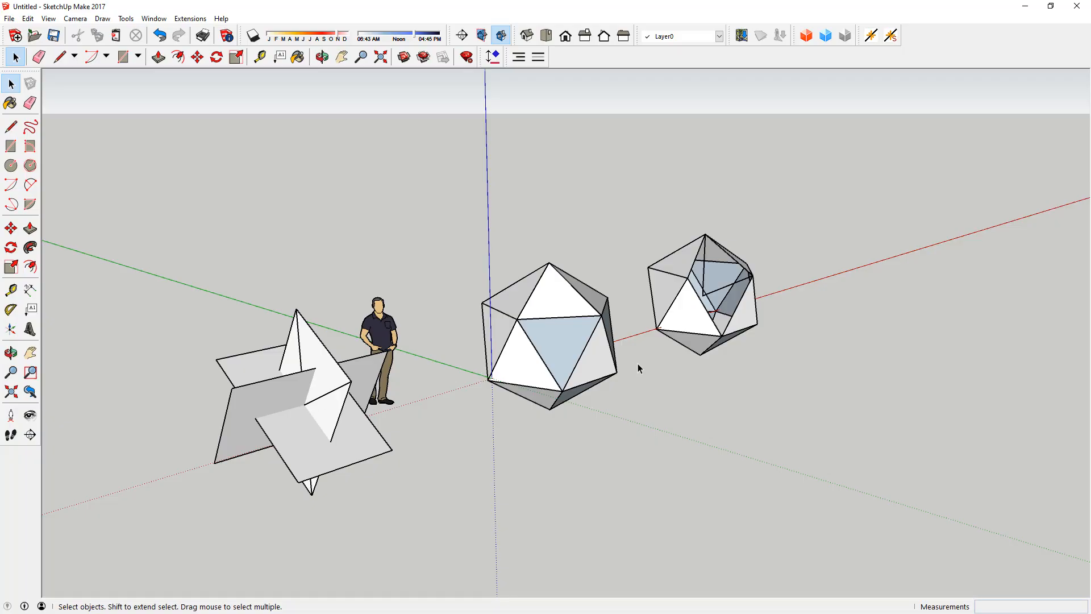
pyautogui.moveTo(703, 305); pyautogui.dragTo(253, 405, button='middle')
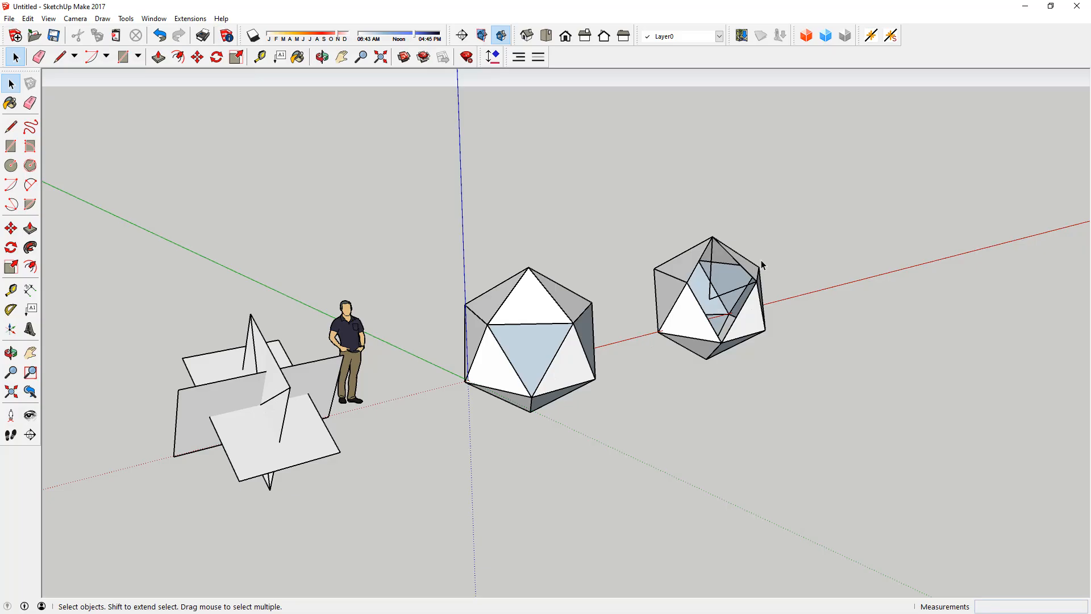
pyautogui.moveTo(759, 263); pyautogui.dragTo(721, 251, button='middle')
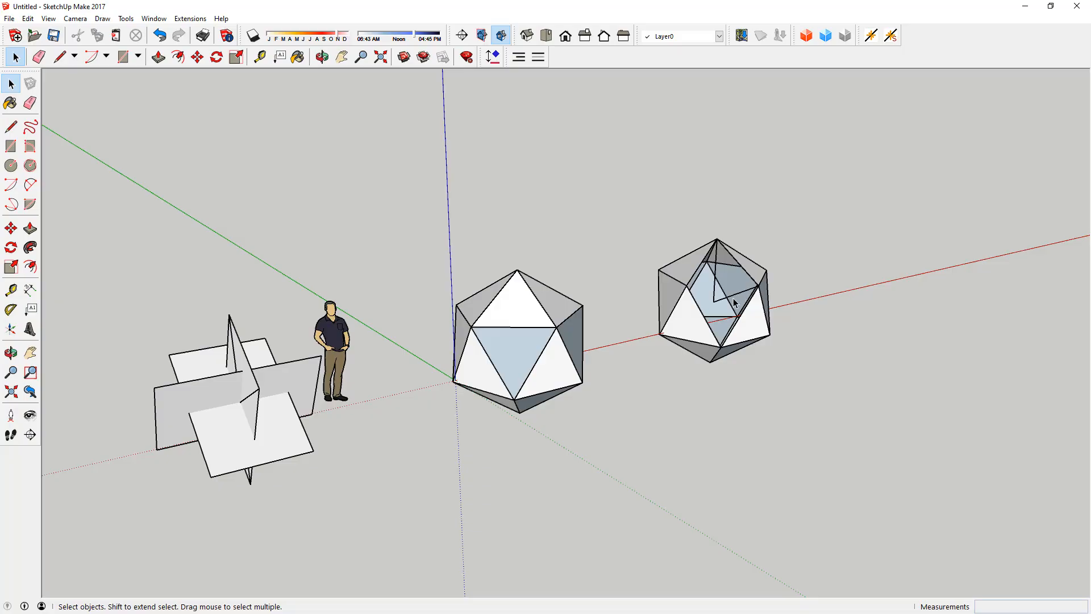
# Step: Create two guide lines across an upper face next to the opening, each from a corner to the opposite edge's midpoint, crossing at the face centre
pyautogui.scroll(5, 736, 299)
pyautogui.moveTo(735, 294); pyautogui.dragTo(716, 306, button='middle')
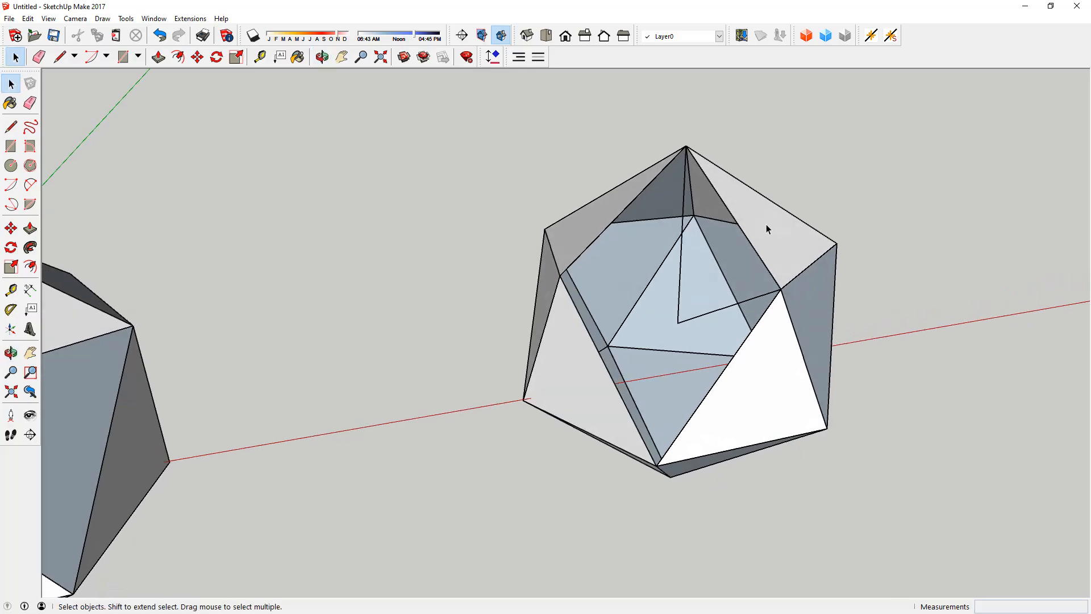
pyautogui.moveTo(617, 216); pyautogui.dragTo(565, 253, button='middle')
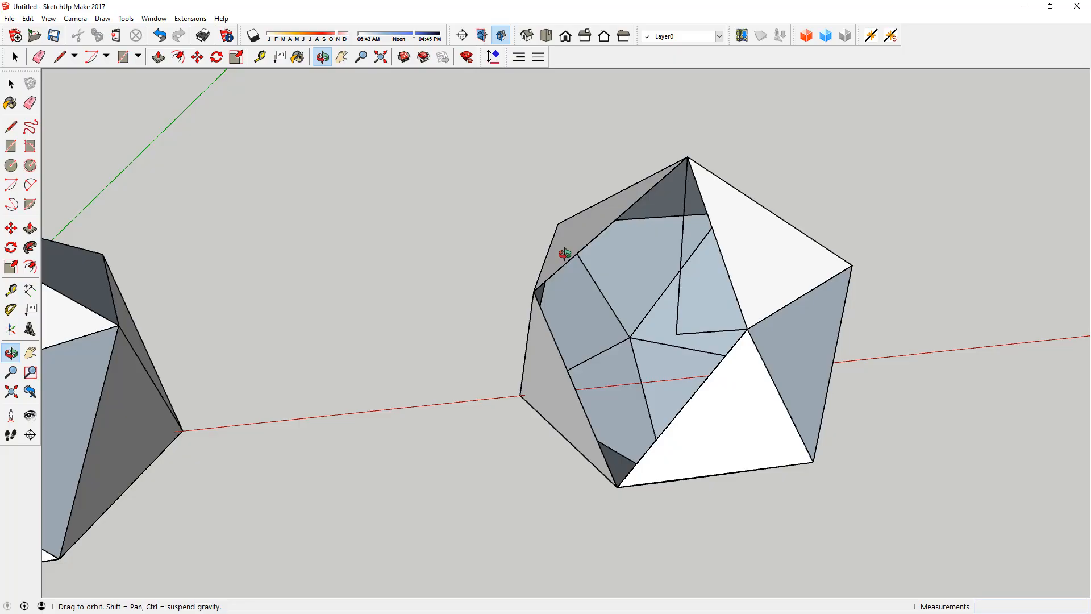
pyautogui.press('space')
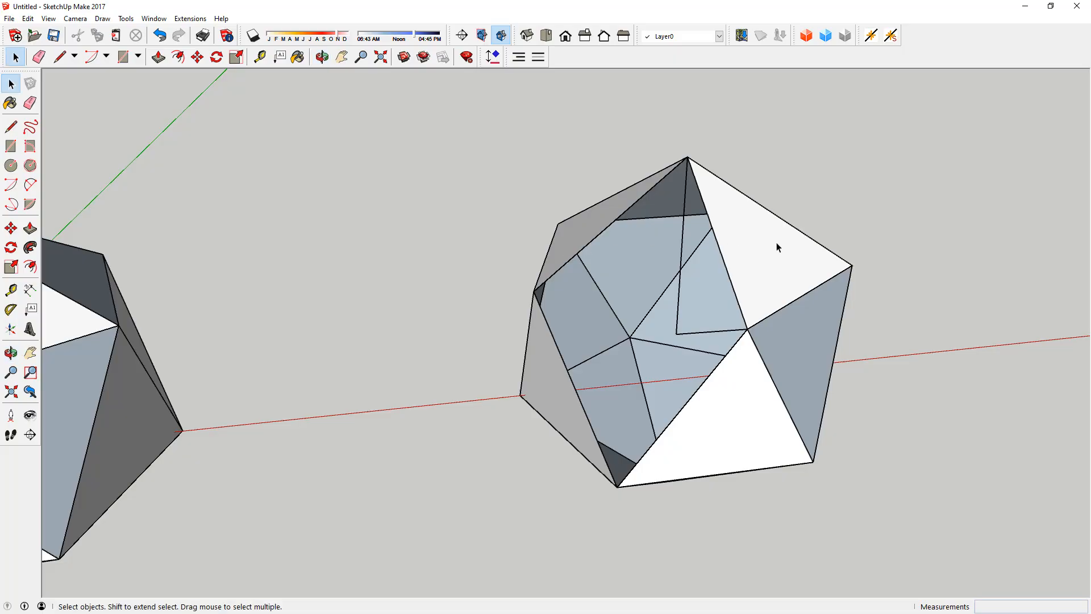
pyautogui.press('t')
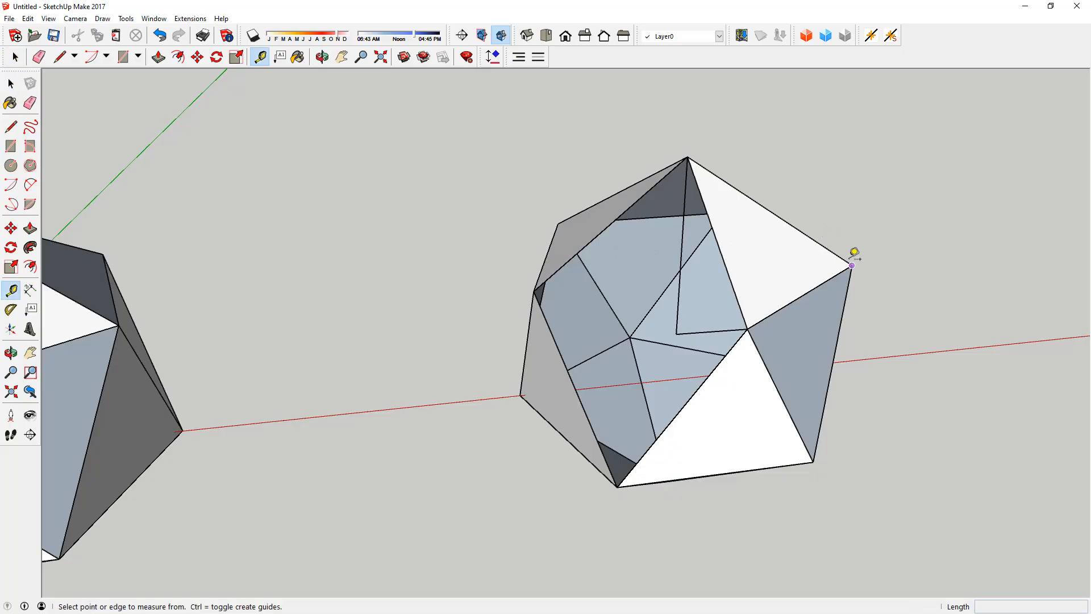
pyautogui.click(853, 264)
pyautogui.moveTo(850, 254); pyautogui.dragTo(682, 266, button='middle')
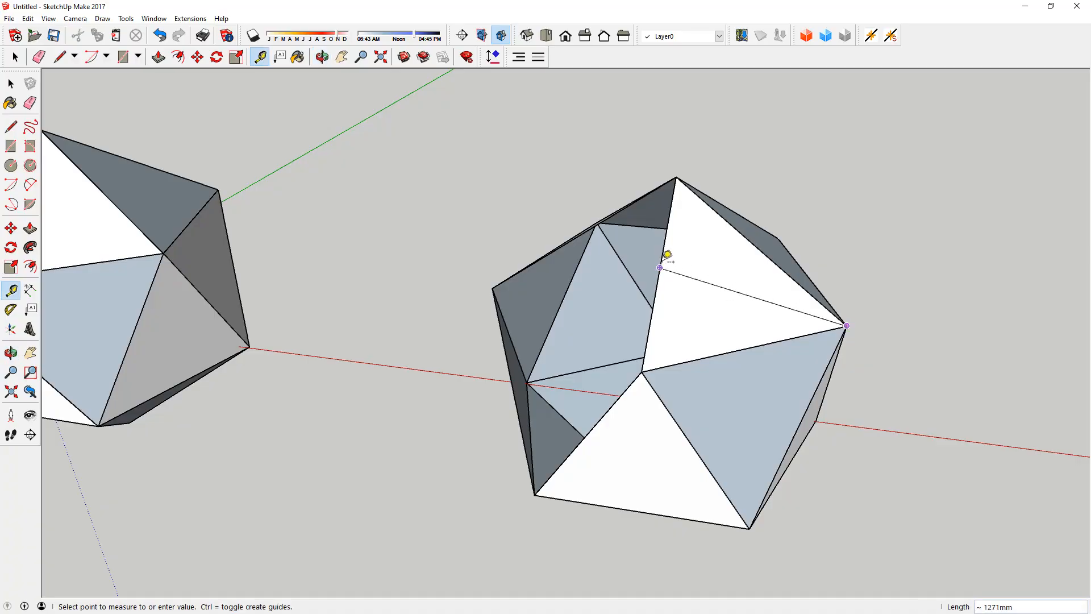
pyautogui.click(667, 253)
pyautogui.click(648, 362)
pyautogui.click(763, 244)
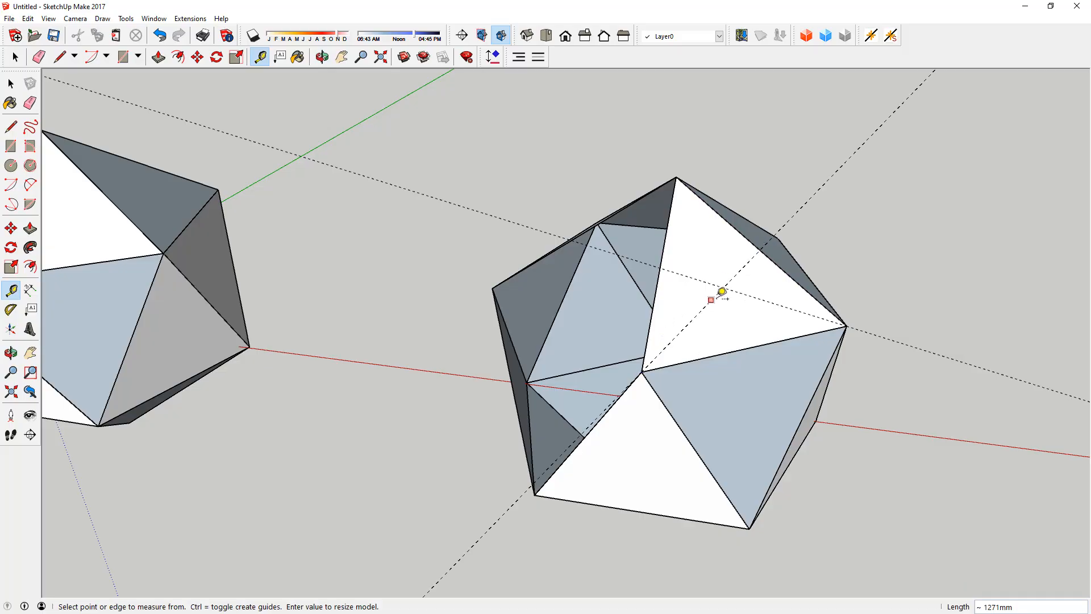
pyautogui.press('space')
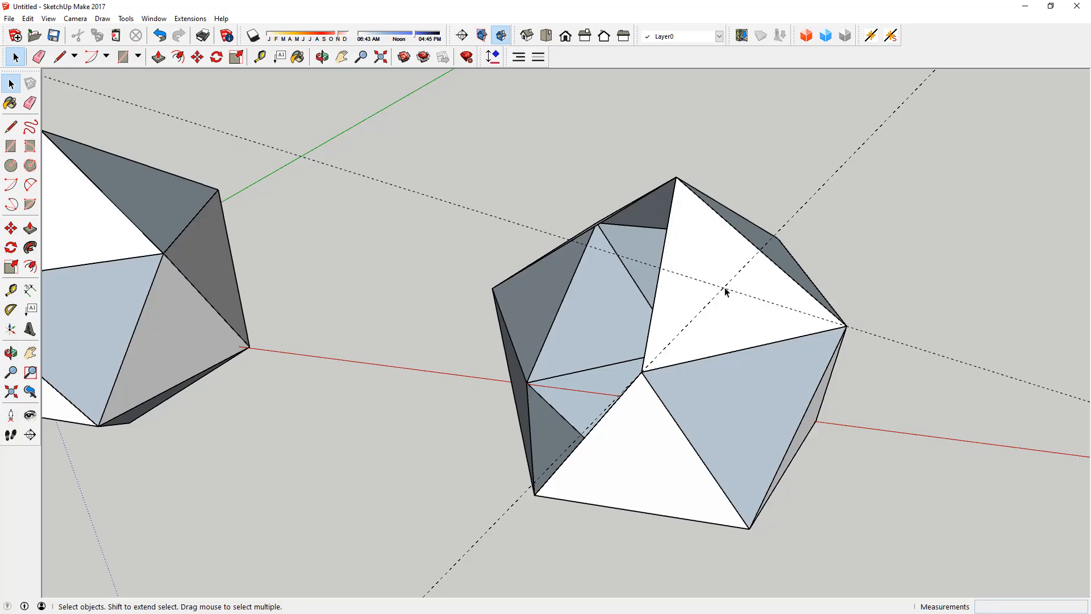
# Step: Rotate a copy of the inner line running from the centre to a corner by 36° about the centre, towards the guided face's lower edge midpoint
pyautogui.moveTo(698, 236); pyautogui.dragTo(850, 241, button='middle')
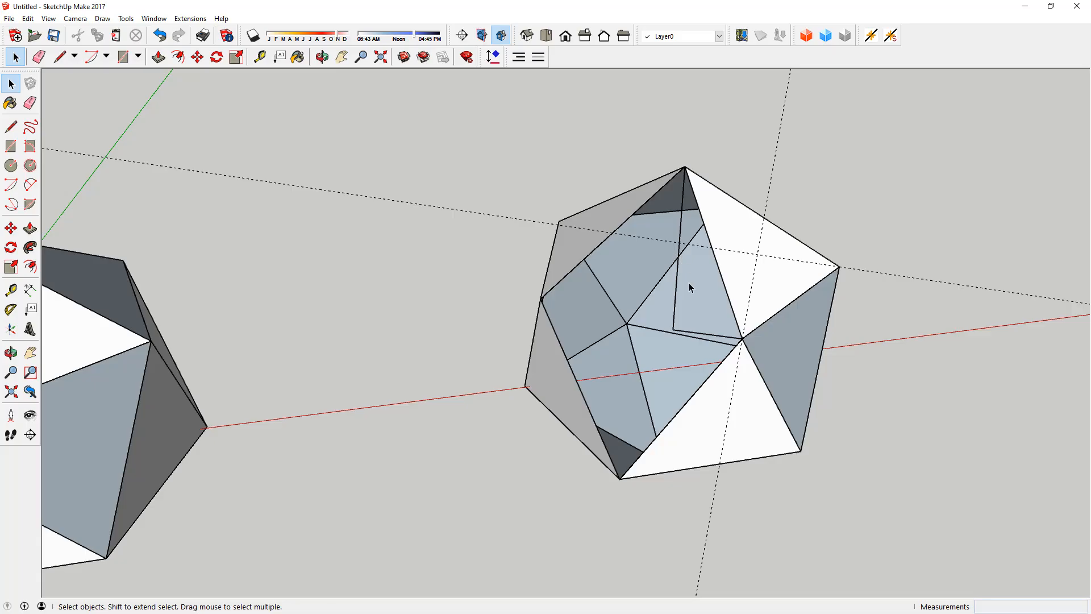
pyautogui.click(714, 339)
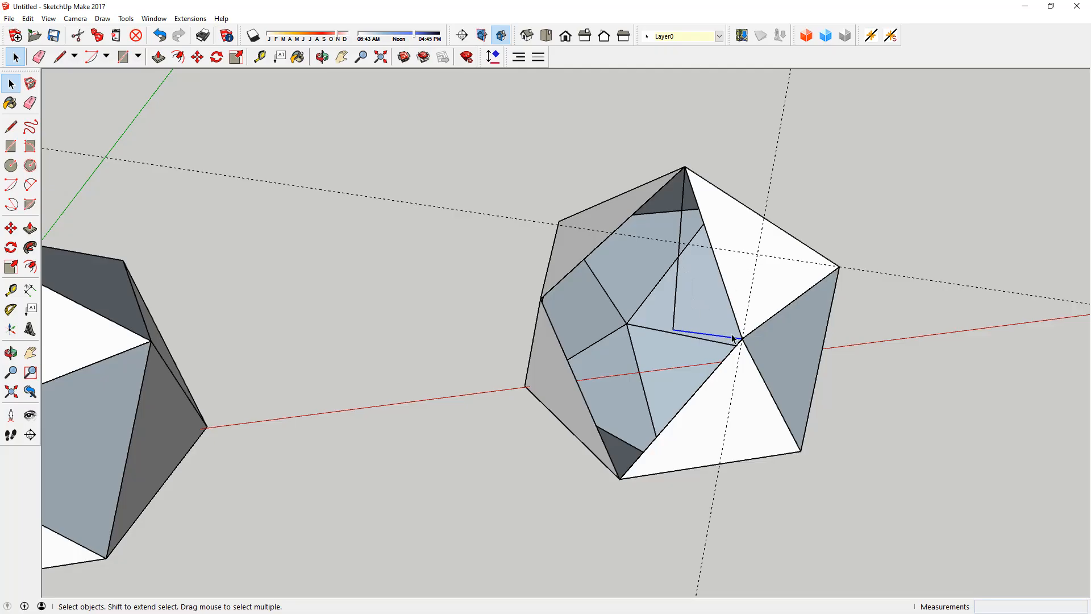
pyautogui.moveTo(732, 338)
pyautogui.mouseDown(button='middle')
pyautogui.moveTo(752, 280)
pyautogui.moveTo(732, 325)
pyautogui.mouseUp(button='middle')
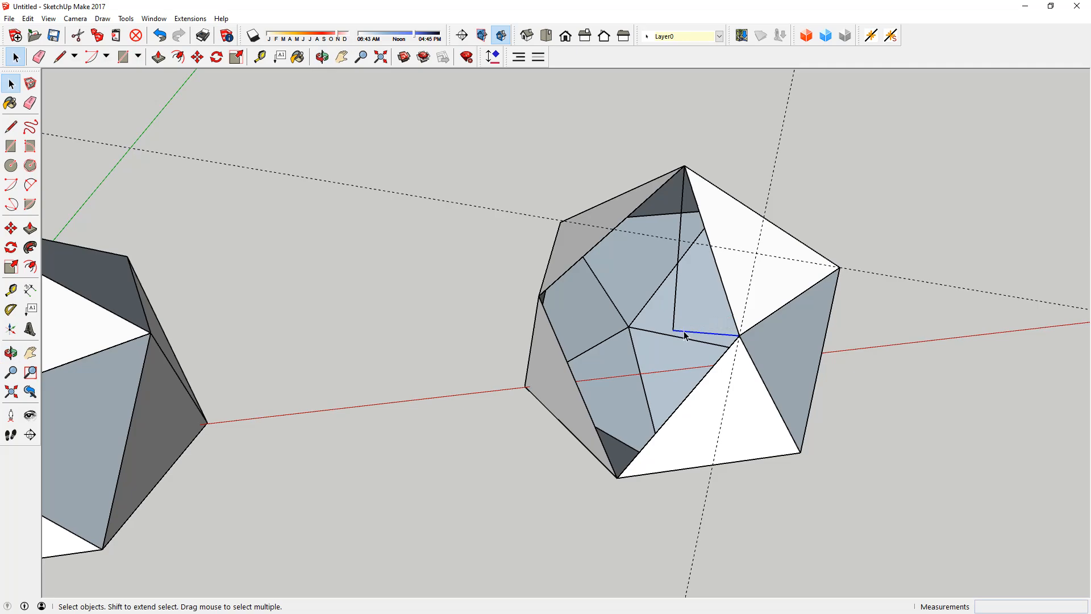
pyautogui.press('q')
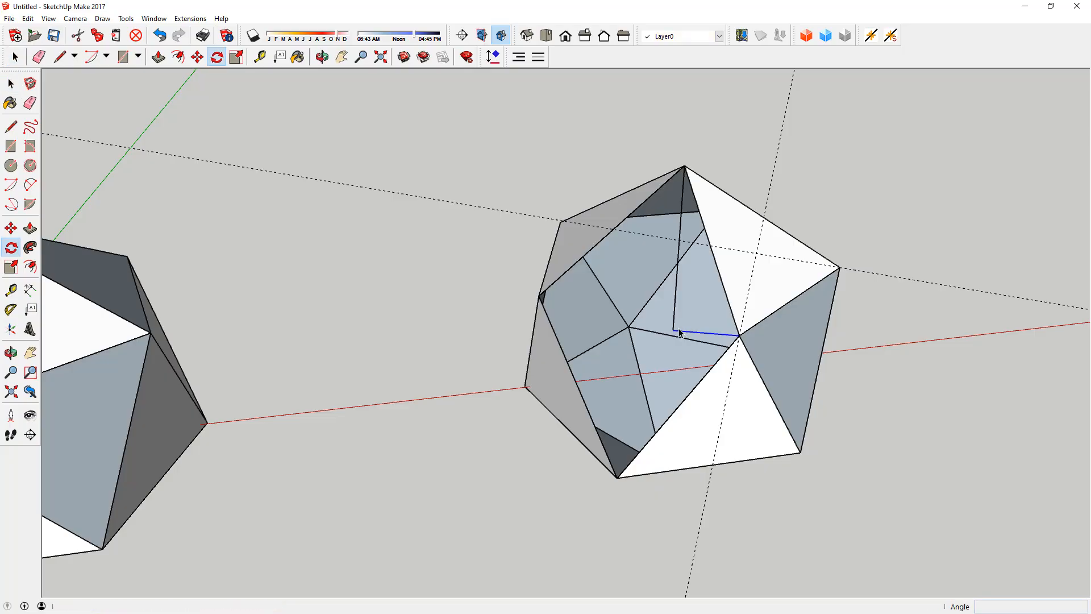
pyautogui.click(672, 330)
pyautogui.click(738, 335)
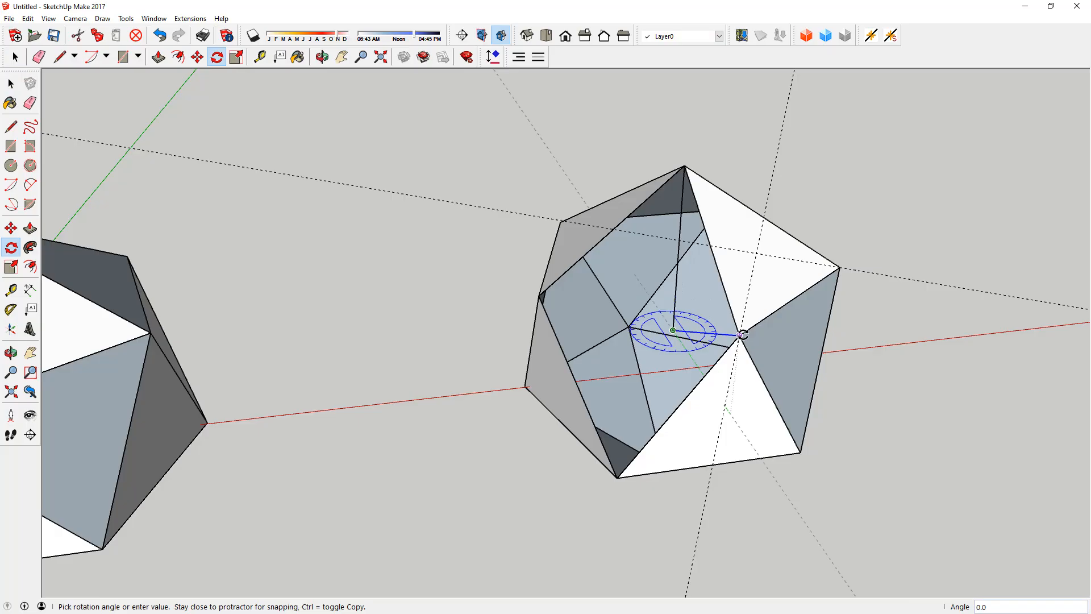
pyautogui.click(791, 299)
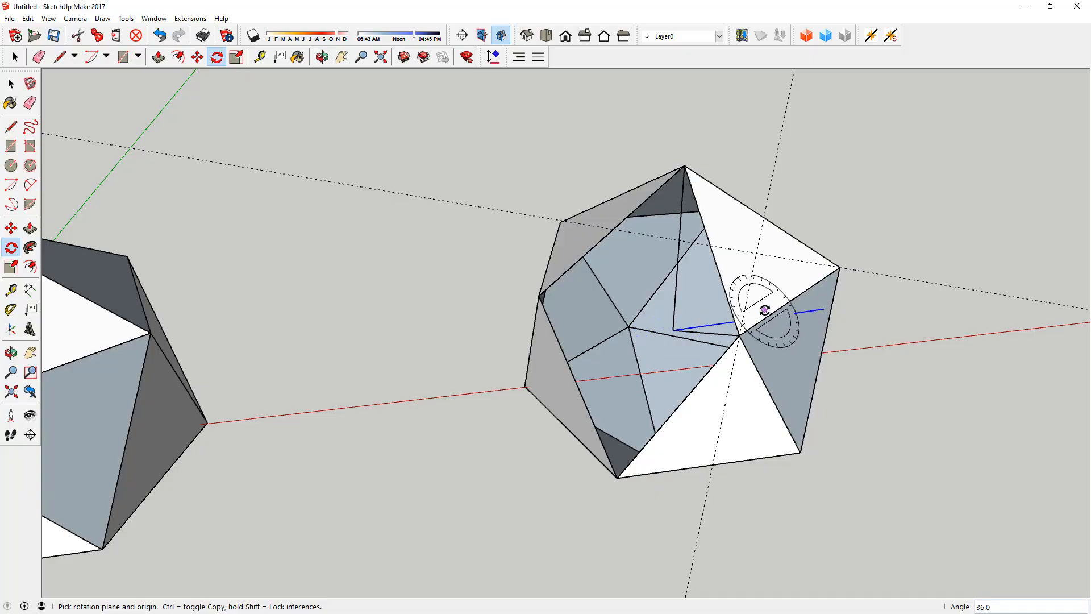
pyautogui.moveTo(752, 312); pyautogui.dragTo(746, 331, button='middle')
pyautogui.press('space')
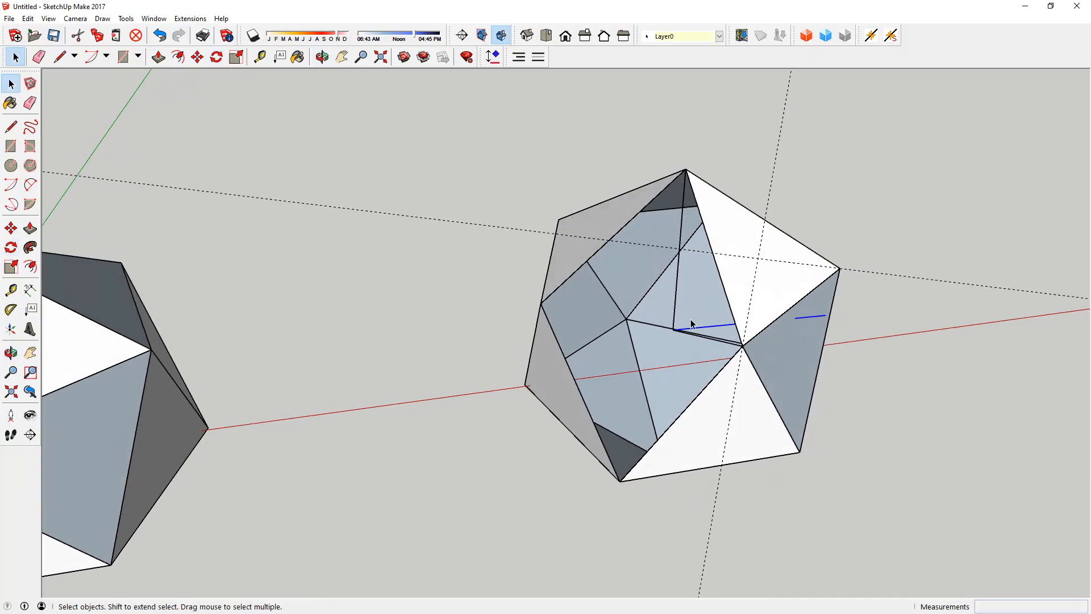
# Step: Create a guide line parallel to the guided face's lower edge, passing through the icosahedron's centre point
pyautogui.moveTo(782, 279); pyautogui.dragTo(794, 216, button='middle')
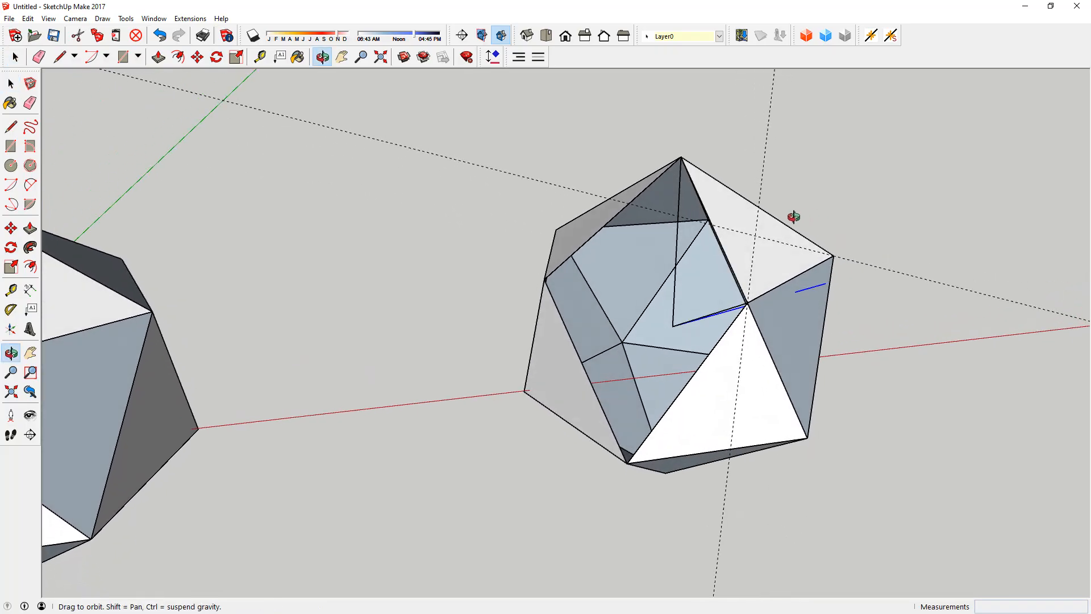
pyautogui.moveTo(695, 319); pyautogui.dragTo(741, 340, button='middle')
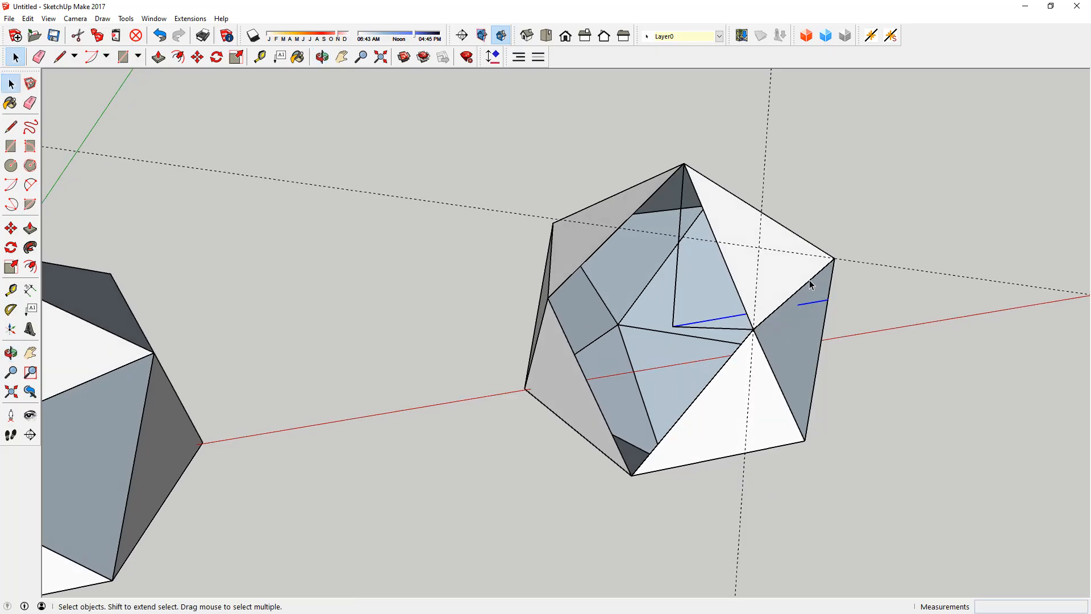
pyautogui.press('t')
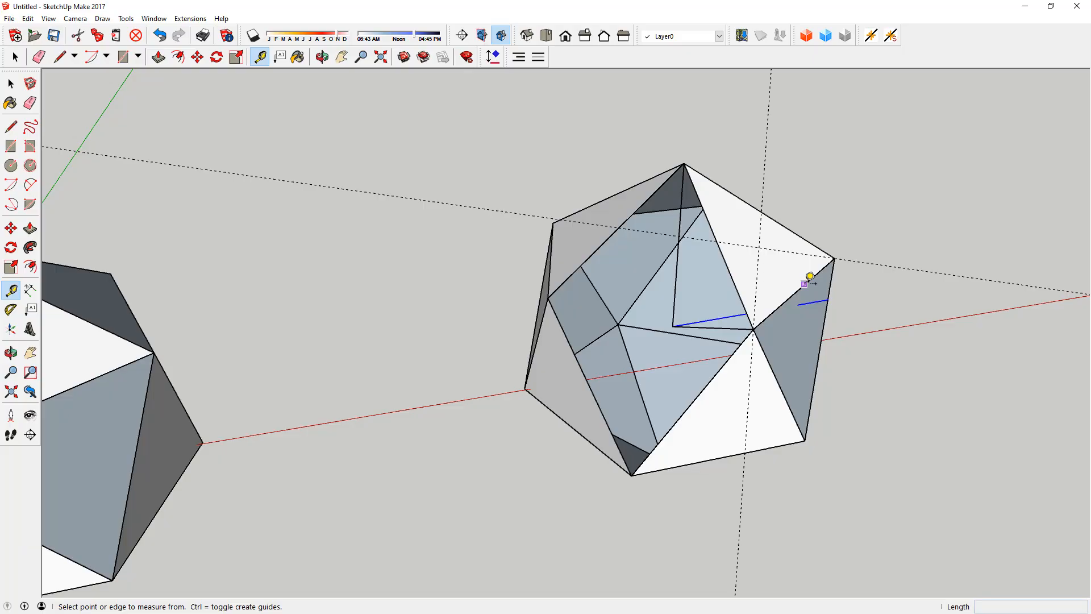
pyautogui.click(806, 283)
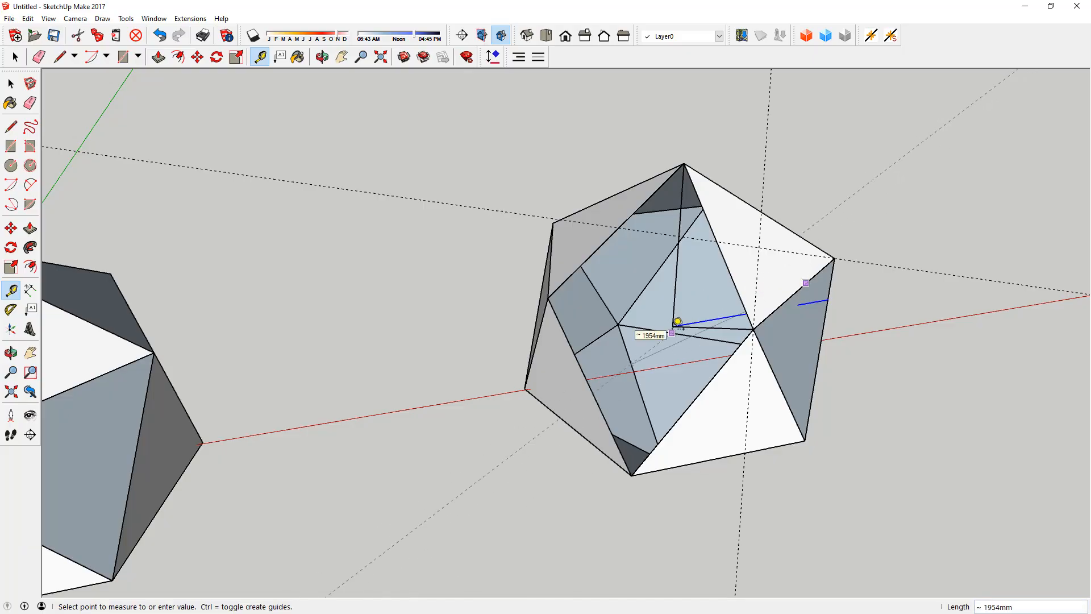
pyautogui.click(676, 323)
pyautogui.press('space')
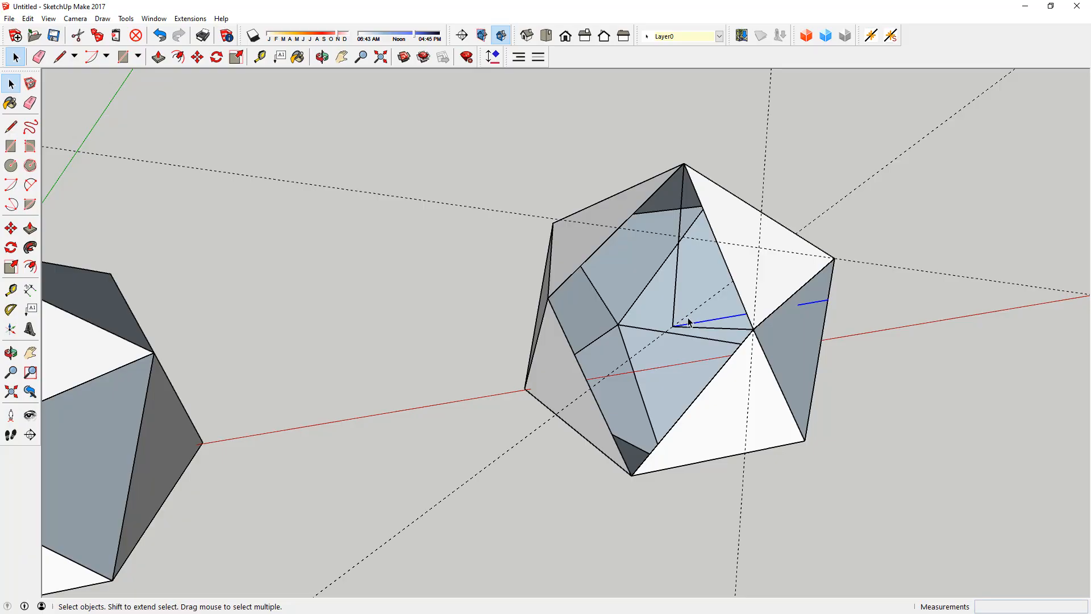
# Step: Rotate the selected line about the guide through the icosahedron's centre so that it passes through the guide crossing at the face centre
pyautogui.press('q')
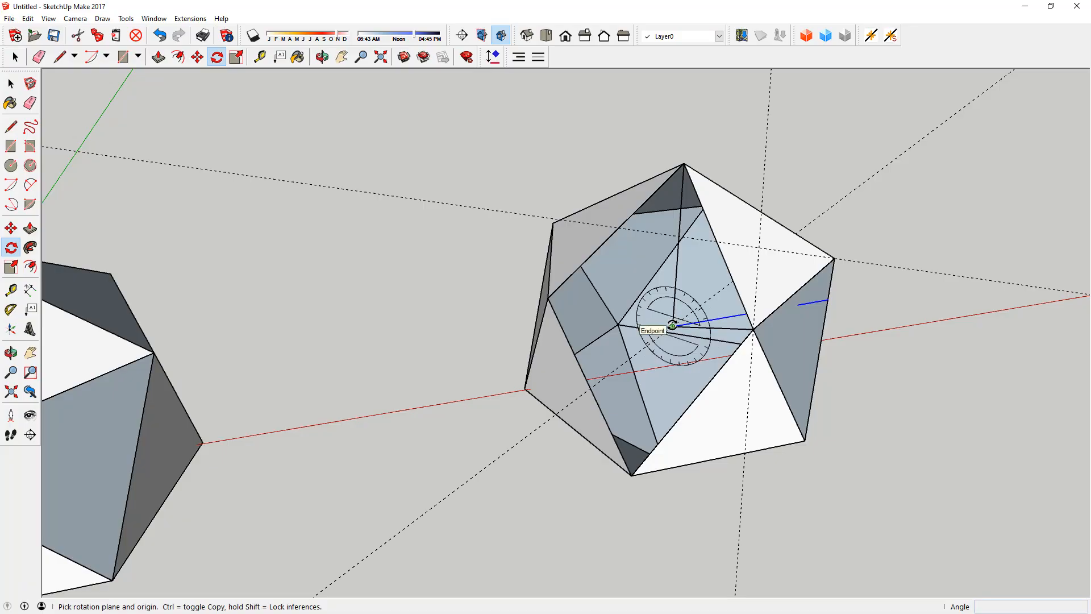
pyautogui.moveTo(672, 325); pyautogui.dragTo(528, 434)
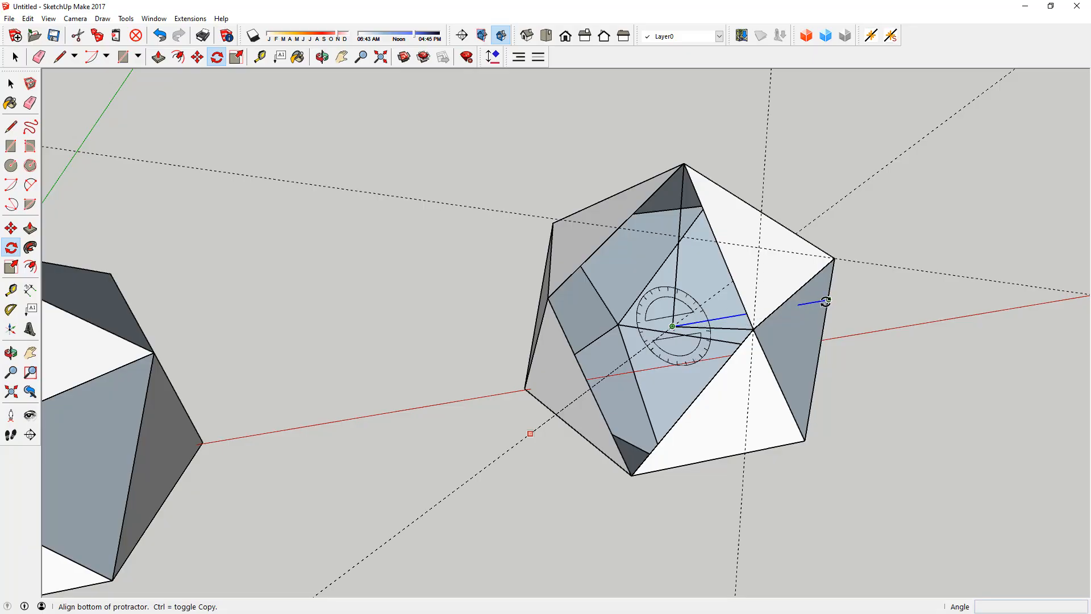
pyautogui.moveTo(817, 302); pyautogui.dragTo(803, 309, button='middle')
pyautogui.click(822, 315)
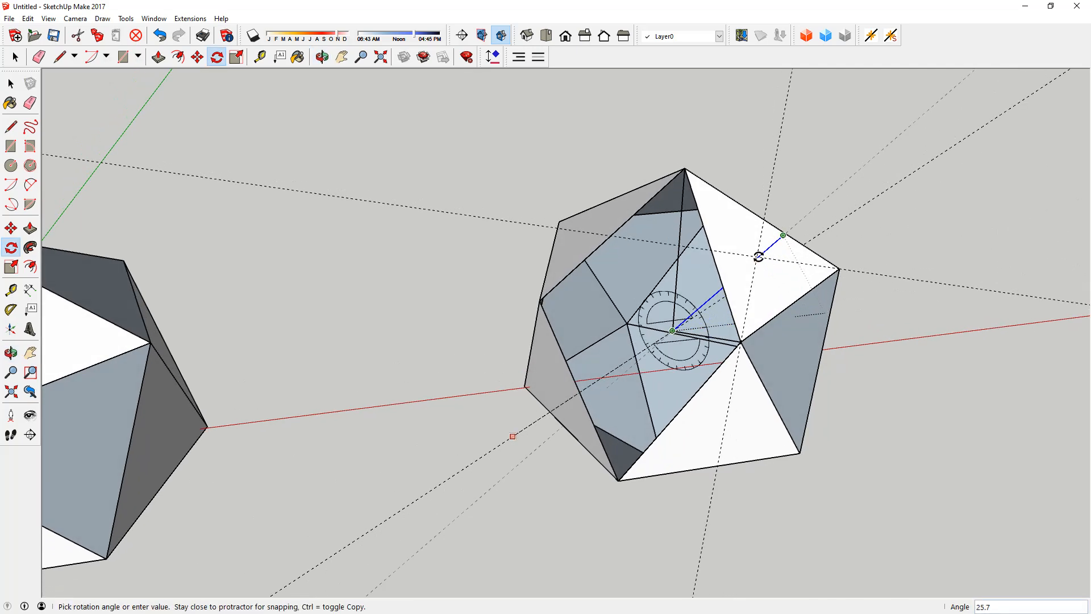
pyautogui.scroll(5, 759, 254)
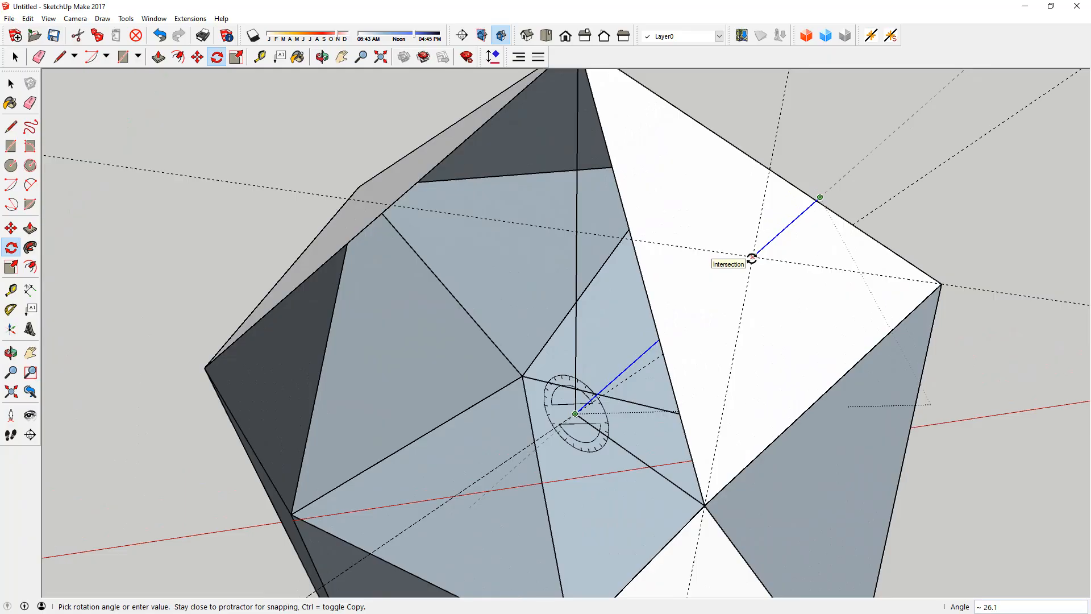
pyautogui.click(752, 258)
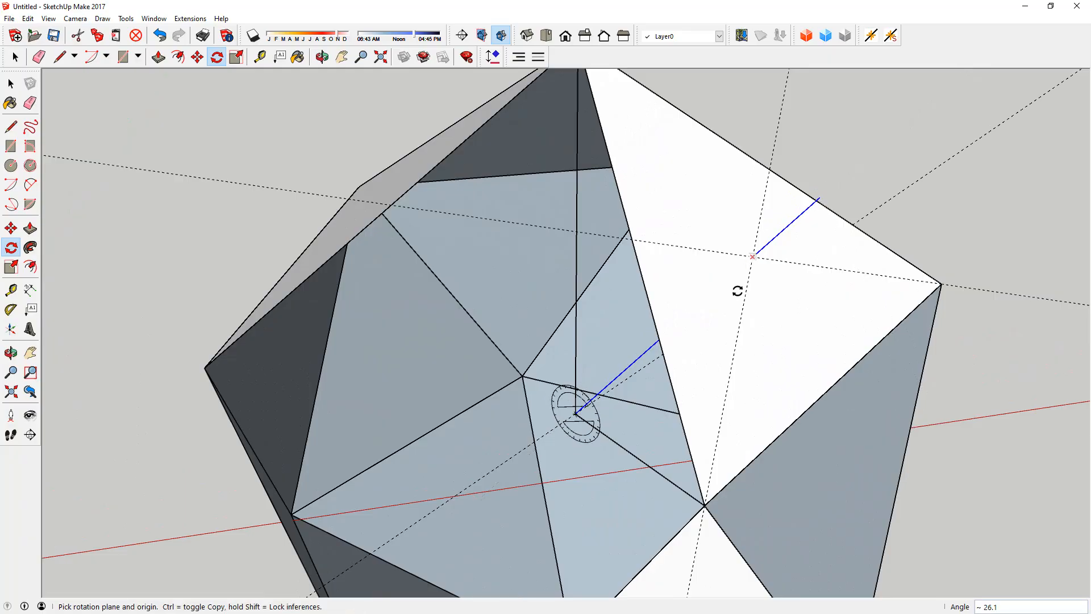
pyautogui.press('space')
# Step: Clear all the guide lines from the icosahedron
pyautogui.moveTo(776, 321); pyautogui.dragTo(756, 307, button='middle')
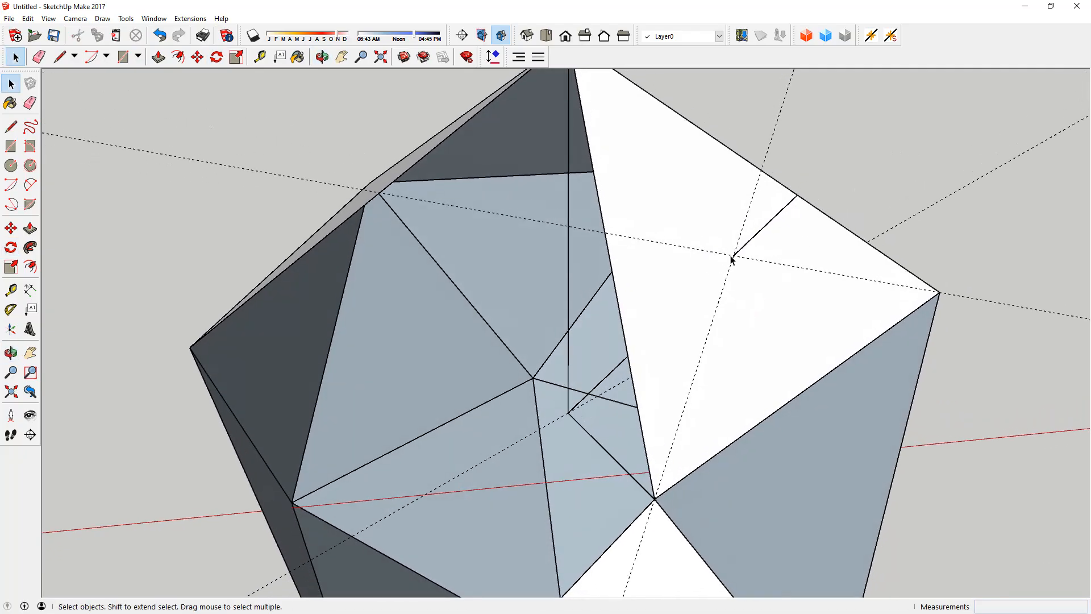
pyautogui.scroll(-2, 736, 263)
pyautogui.moveTo(730, 269); pyautogui.dragTo(850, 273, button='middle')
pyautogui.moveTo(796, 242); pyautogui.dragTo(691, 242, button='middle')
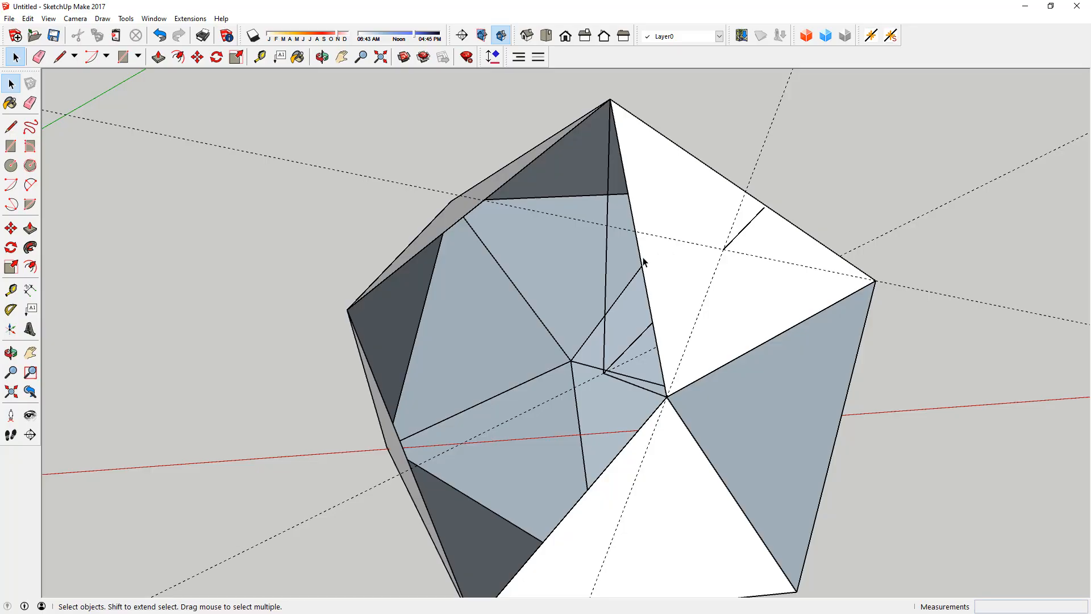
pyautogui.moveTo(715, 307); pyautogui.dragTo(736, 291, button='middle')
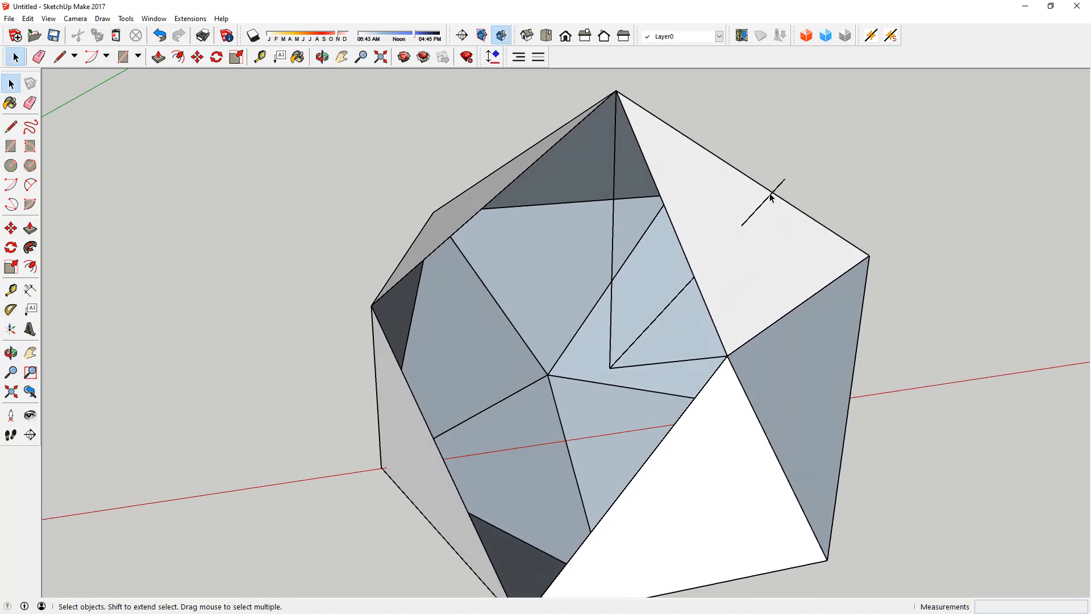
# Step: Rotate-copy the line through the face centre by 72° horizontally about the icosahedron's centre, making four copies
pyautogui.moveTo(785, 182); pyautogui.dragTo(795, 183, button='middle')
pyautogui.click(787, 184)
pyautogui.press('q')
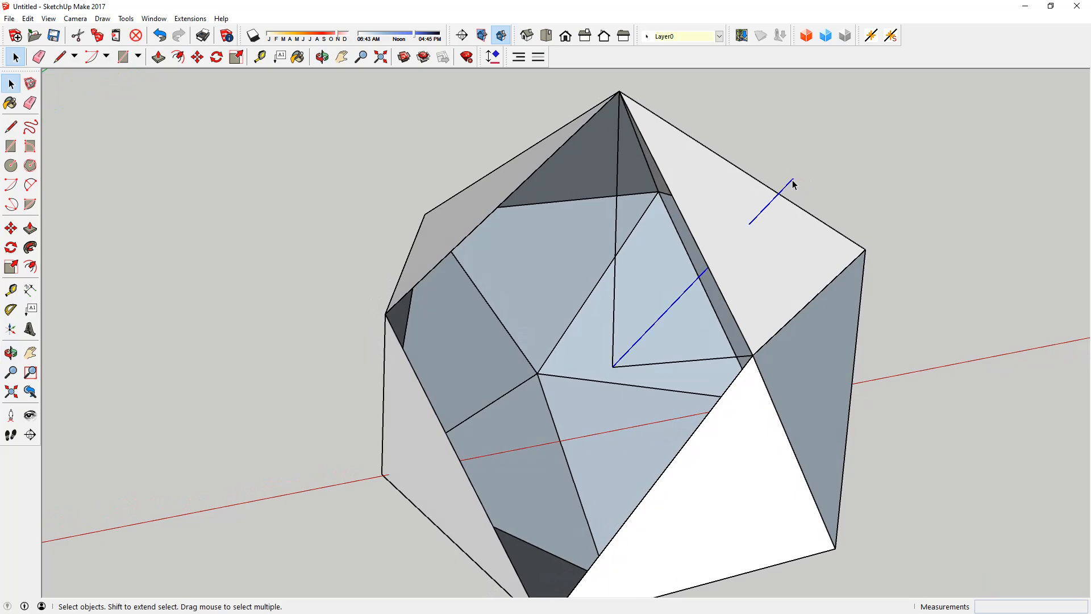
pyautogui.click(612, 366)
pyautogui.moveTo(618, 309); pyautogui.dragTo(617, 306)
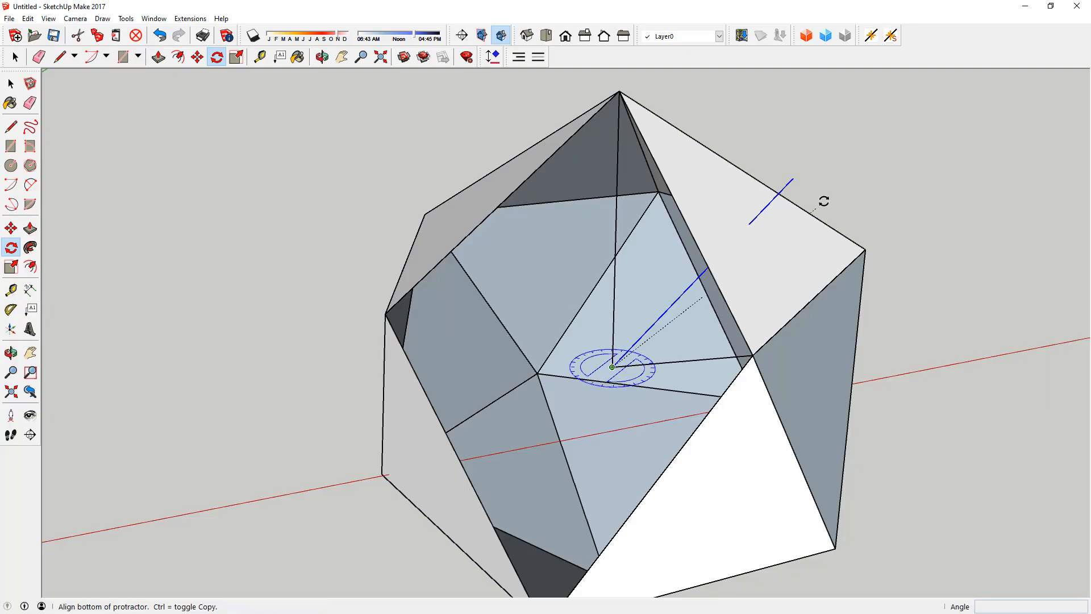
pyautogui.click(794, 177)
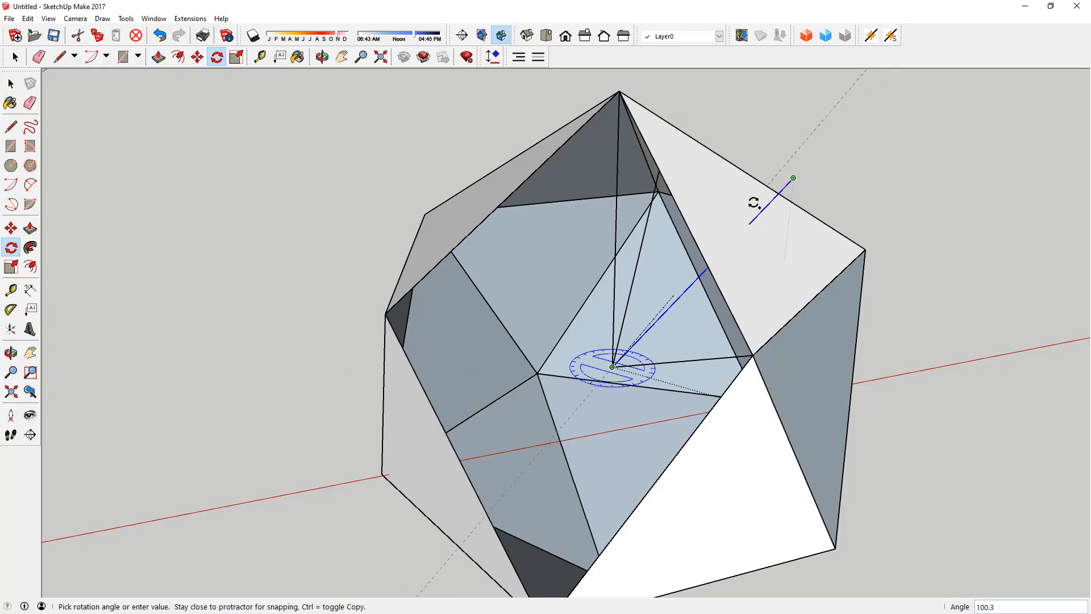
pyautogui.write('72')
pyautogui.press('Return')
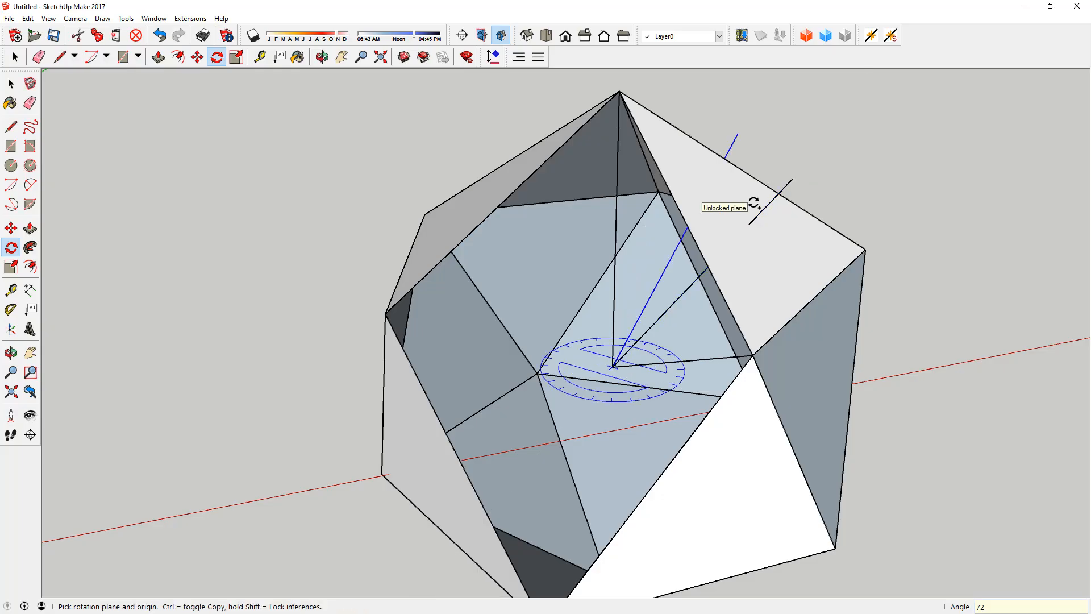
pyautogui.write('*4')
pyautogui.press('Return')
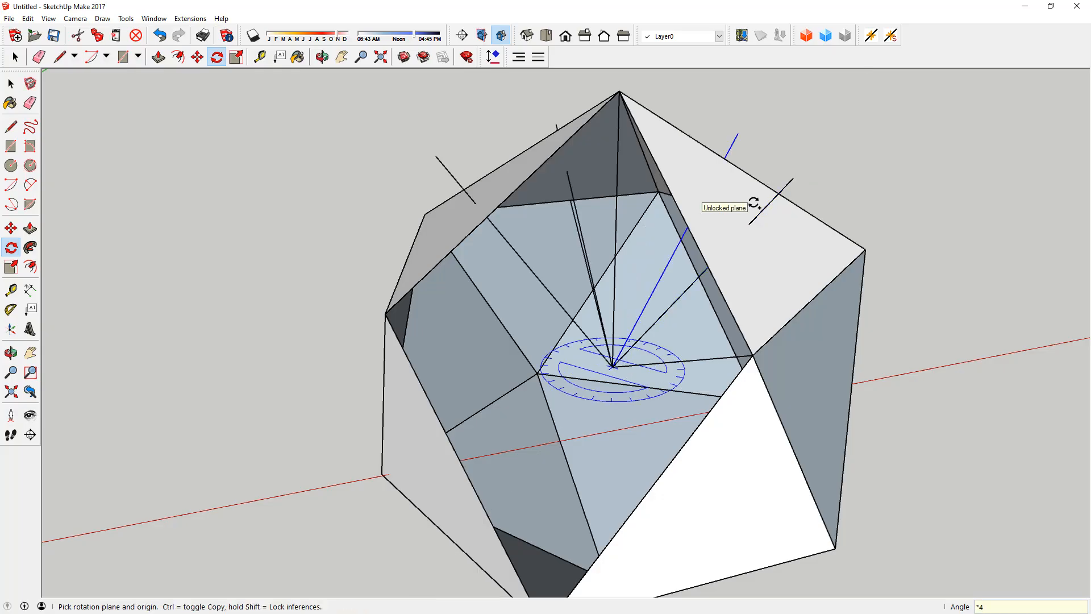
pyautogui.press('space')
pyautogui.click(888, 155)
# Step: Restore the icosahedron's missing faces so that the opening is closed
pyautogui.moveTo(788, 258); pyautogui.dragTo(737, 348, button='middle')
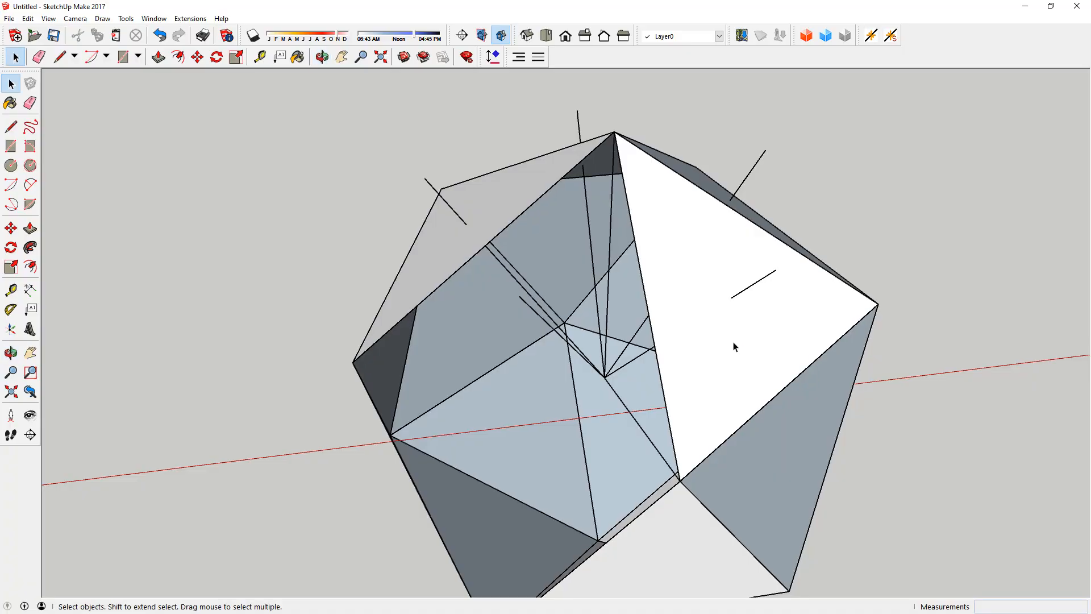
pyautogui.hotkey('ctrl', 'z')
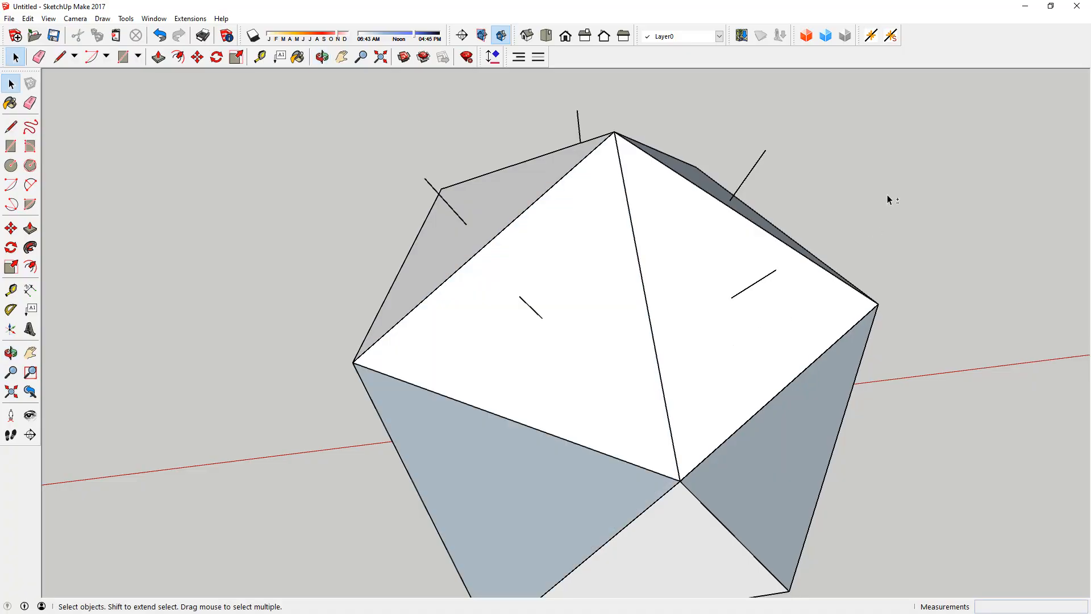
pyautogui.moveTo(767, 265); pyautogui.dragTo(685, 228, button='middle')
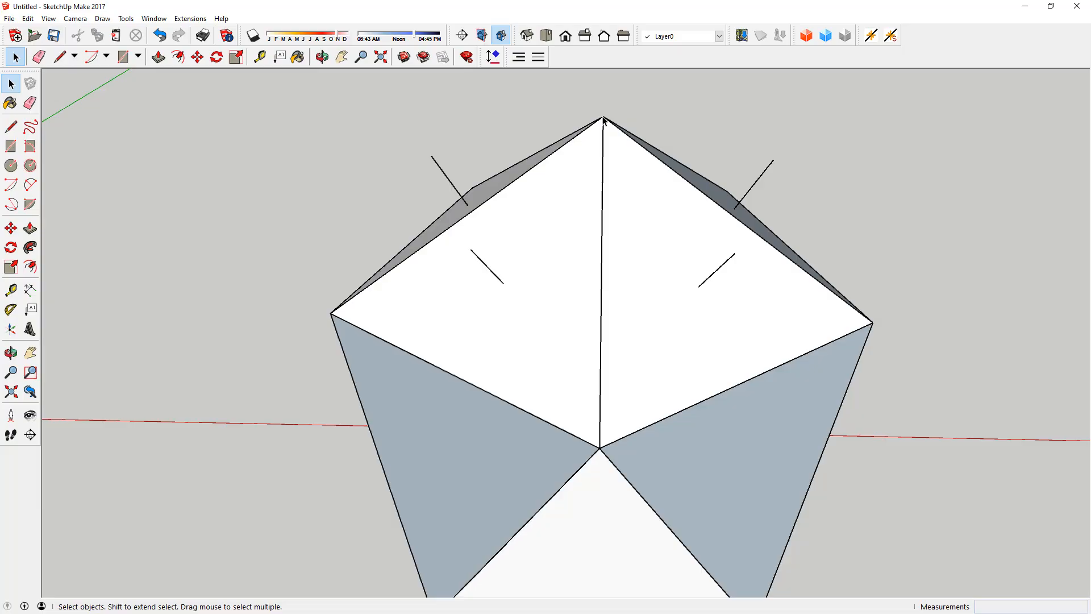
pyautogui.moveTo(834, 135)
pyautogui.mouseDown(button='middle')
pyautogui.moveTo(799, 166)
pyautogui.moveTo(845, 224)
pyautogui.mouseUp(button='middle')
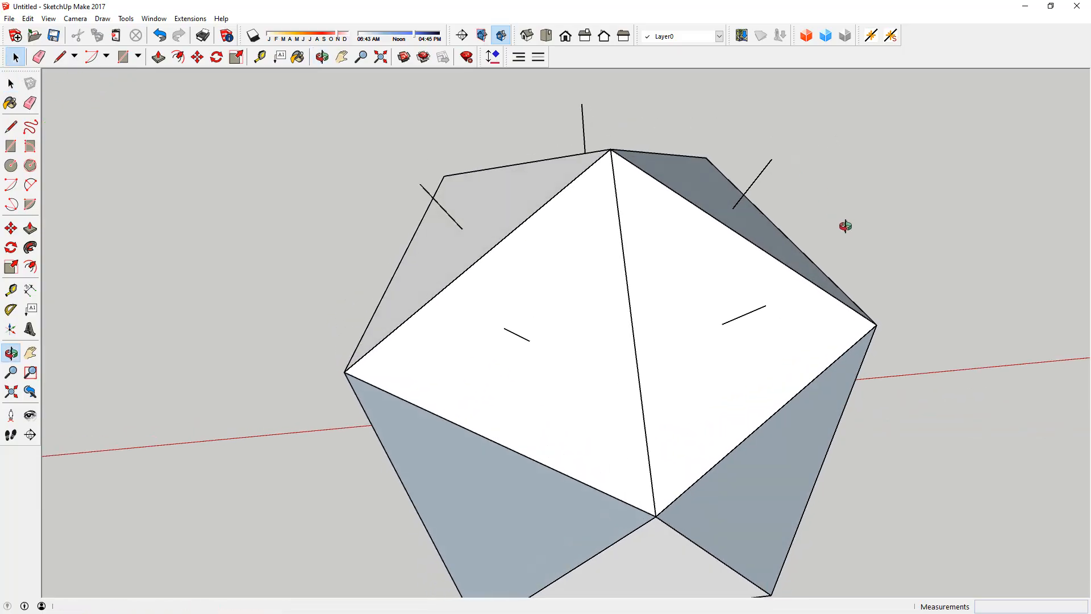
# Step: Draw five lines joining the outer ends of the rotated lines into a closed pentagon above the icosahedron
pyautogui.press('l')
pyautogui.click(581, 105)
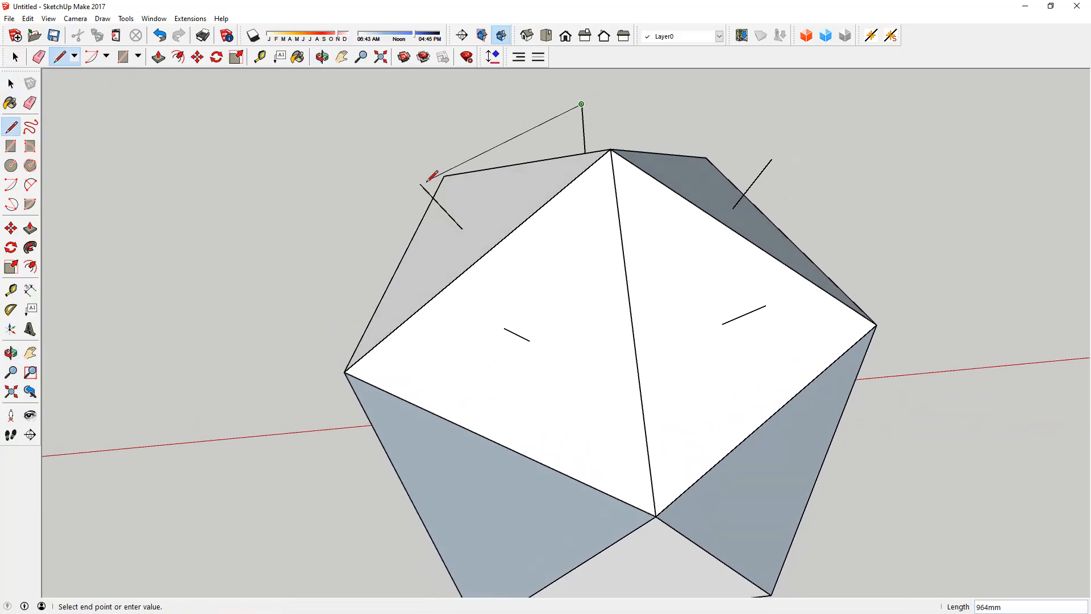
pyautogui.click(420, 184)
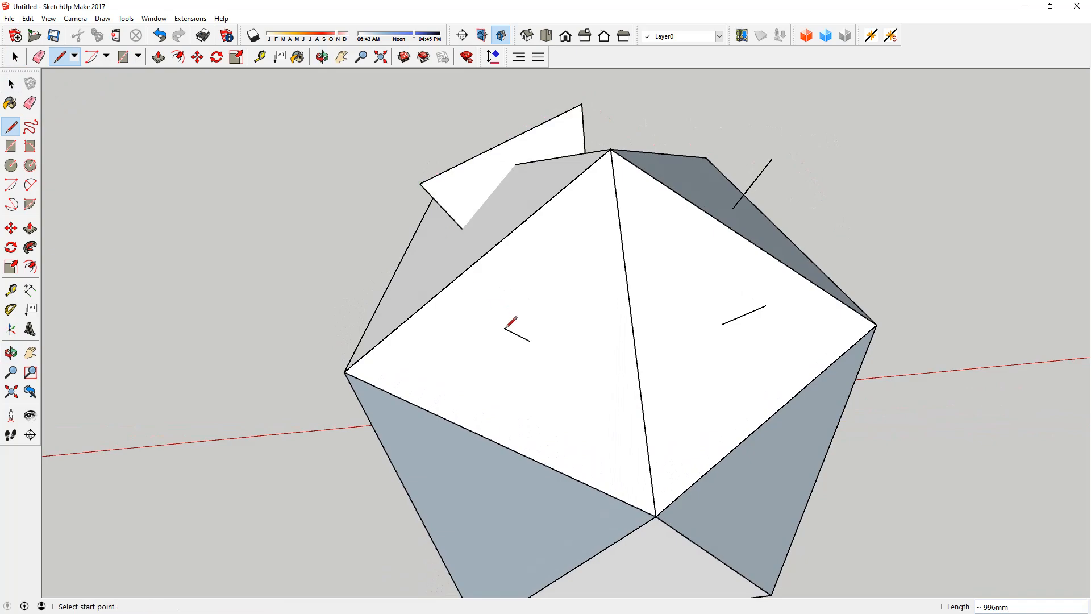
pyautogui.click(420, 184)
pyautogui.click(504, 328)
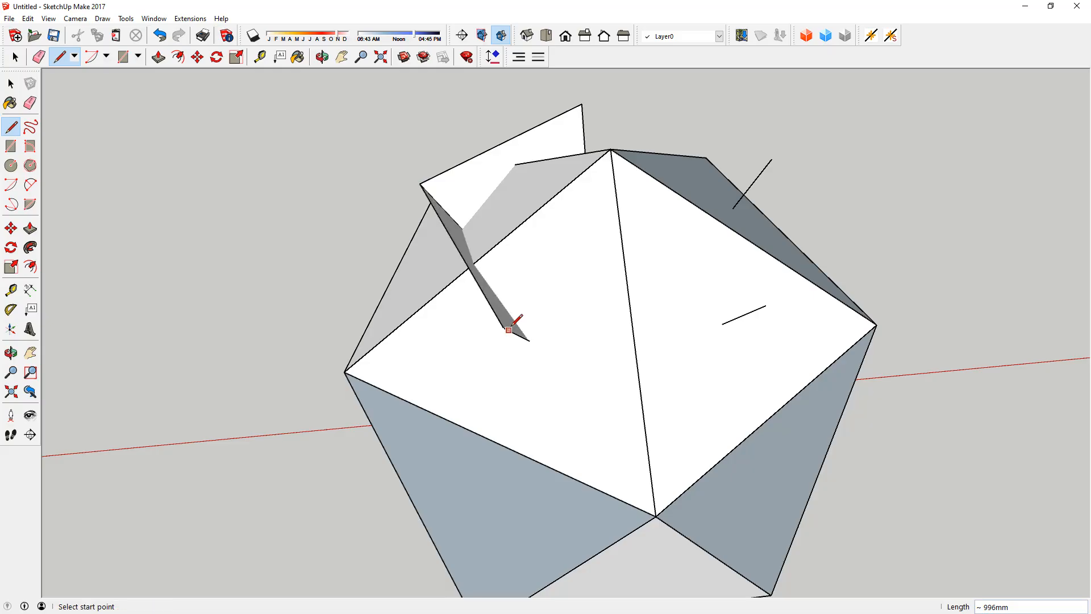
pyautogui.click(765, 306)
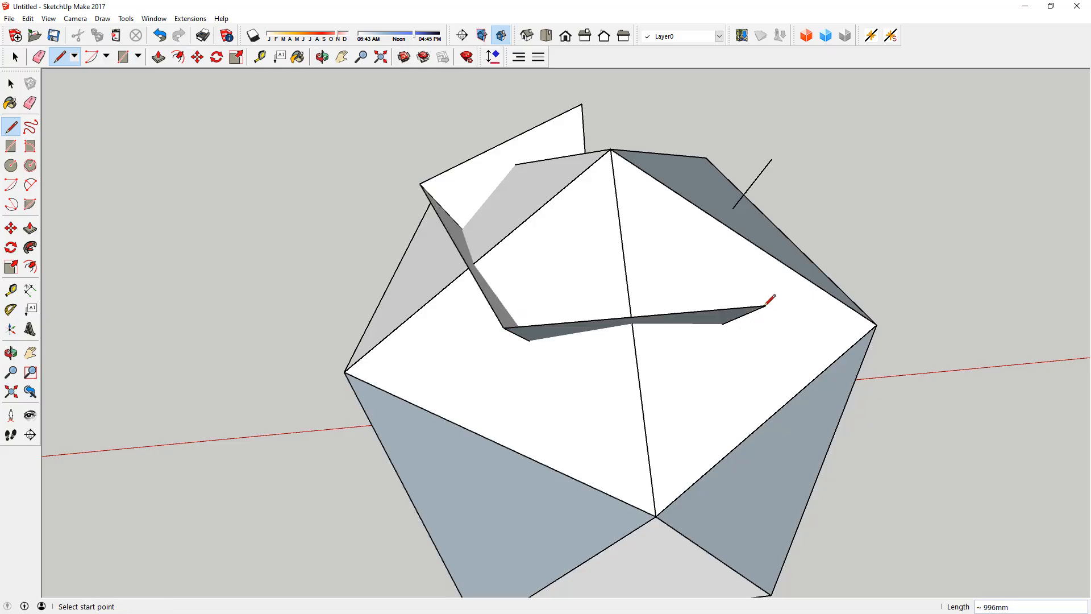
pyautogui.click(765, 306)
pyautogui.click(771, 159)
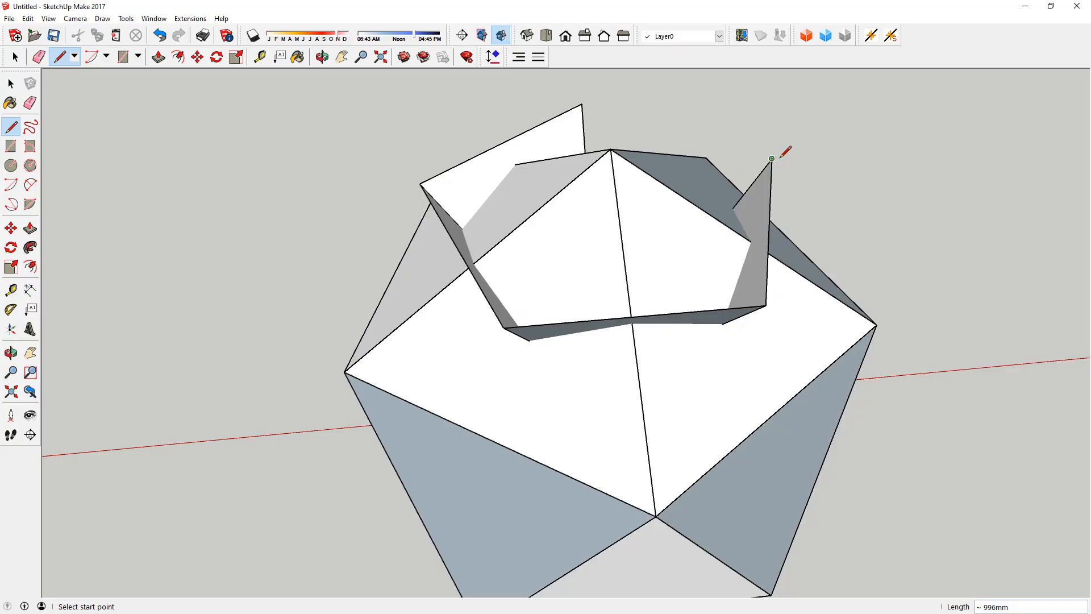
pyautogui.click(771, 158)
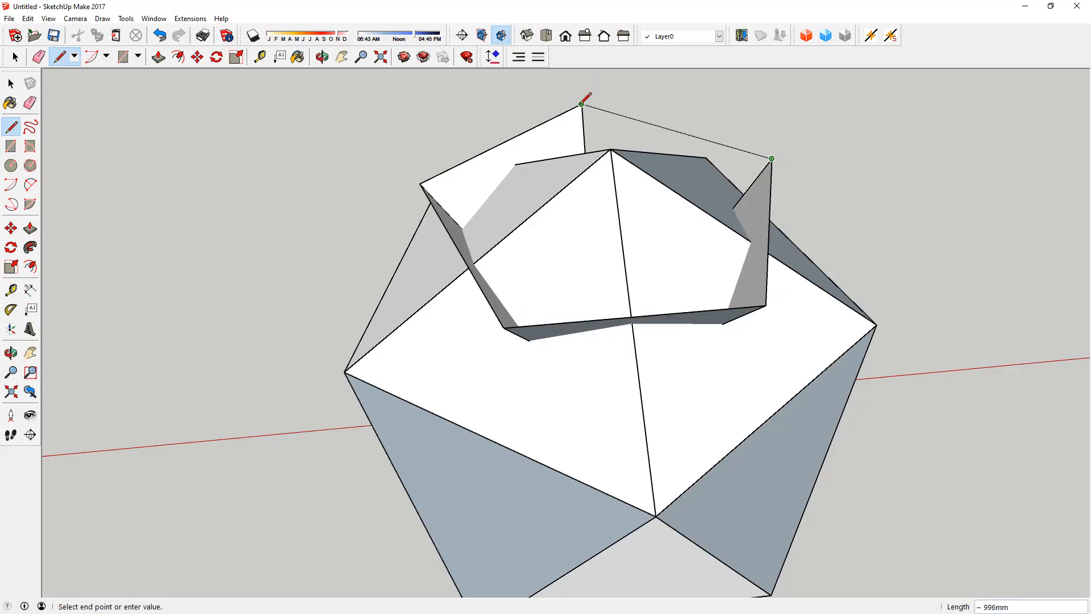
pyautogui.click(582, 102)
pyautogui.press('space')
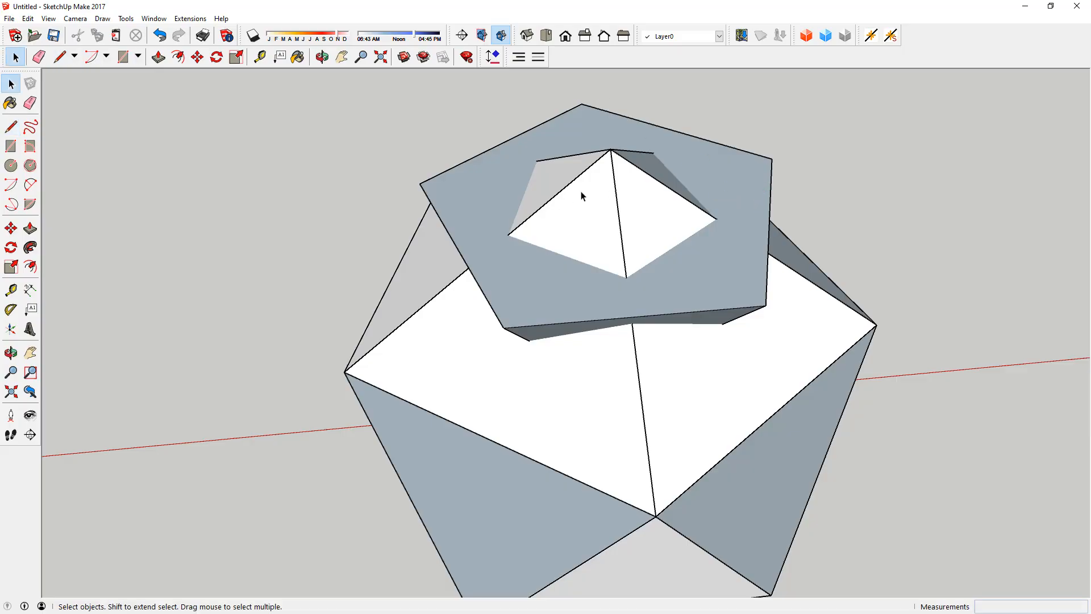
# Step: Delete the icosahedron pieces surrounding the inverted pentagonal pyramid, leaving only the pyramid
pyautogui.click(587, 196)
pyautogui.moveTo(587, 195); pyautogui.dragTo(619, 87, button='middle')
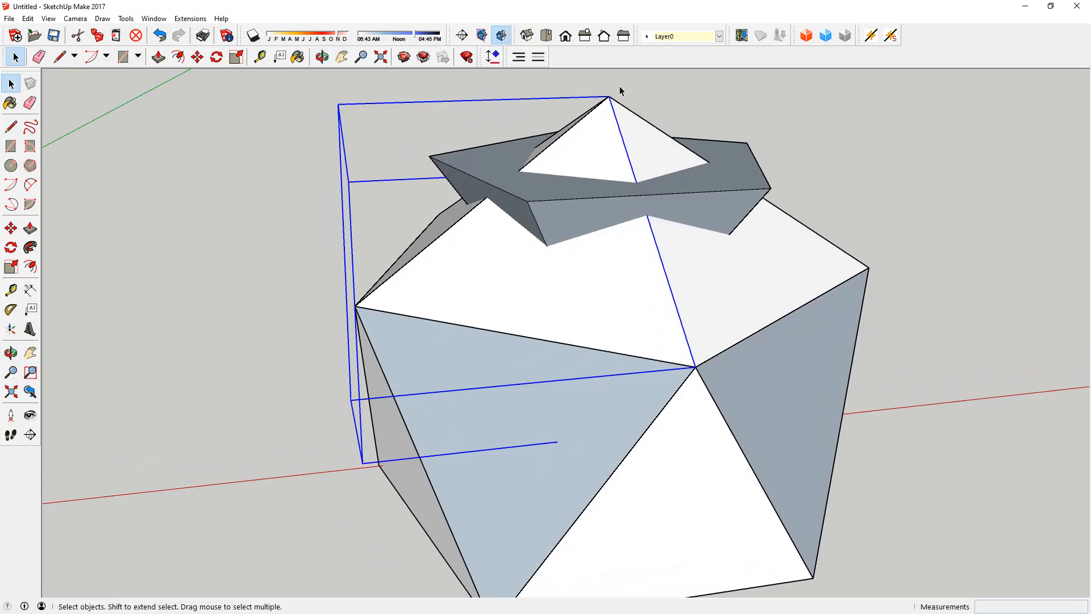
pyautogui.keyDown('shift'); pyautogui.click(604, 112); pyautogui.keyUp('shift')
pyautogui.press('Delete')
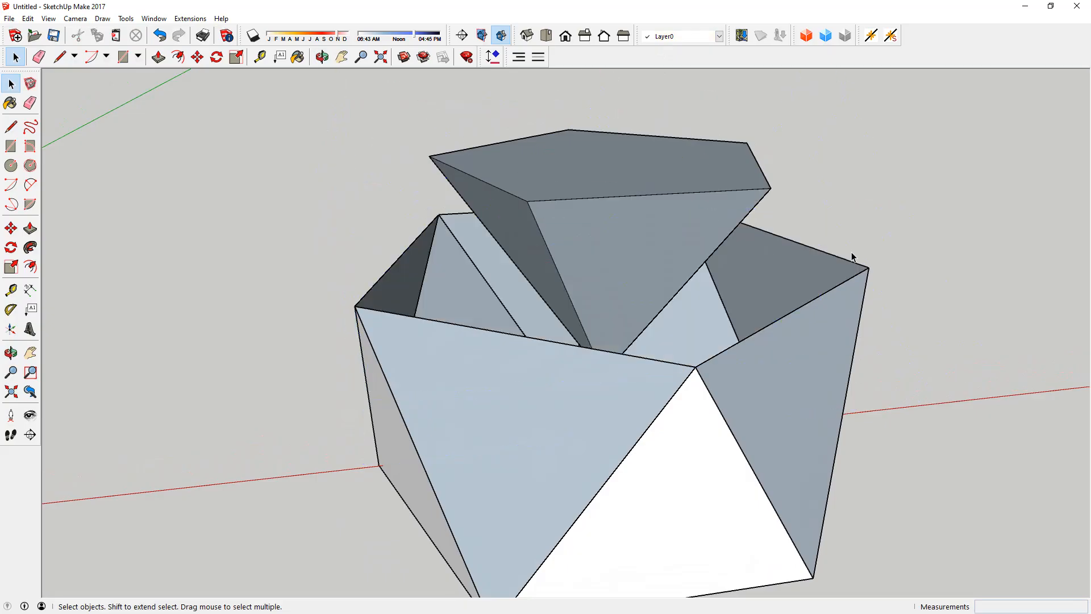
pyautogui.moveTo(855, 250); pyautogui.dragTo(803, 323)
pyautogui.press('Delete')
pyautogui.moveTo(779, 362); pyautogui.dragTo(713, 467)
pyautogui.press('Delete')
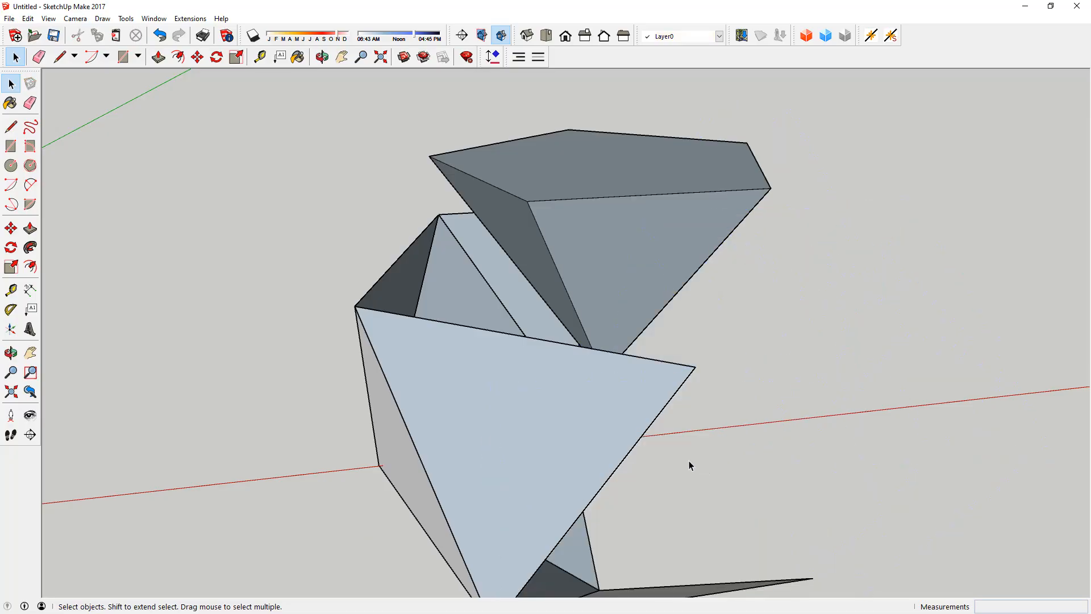
pyautogui.moveTo(457, 229); pyautogui.dragTo(362, 342)
pyautogui.press('Delete')
pyautogui.moveTo(657, 474); pyautogui.dragTo(414, 523)
pyautogui.press('Delete')
pyautogui.click(685, 367)
pyautogui.press('Delete')
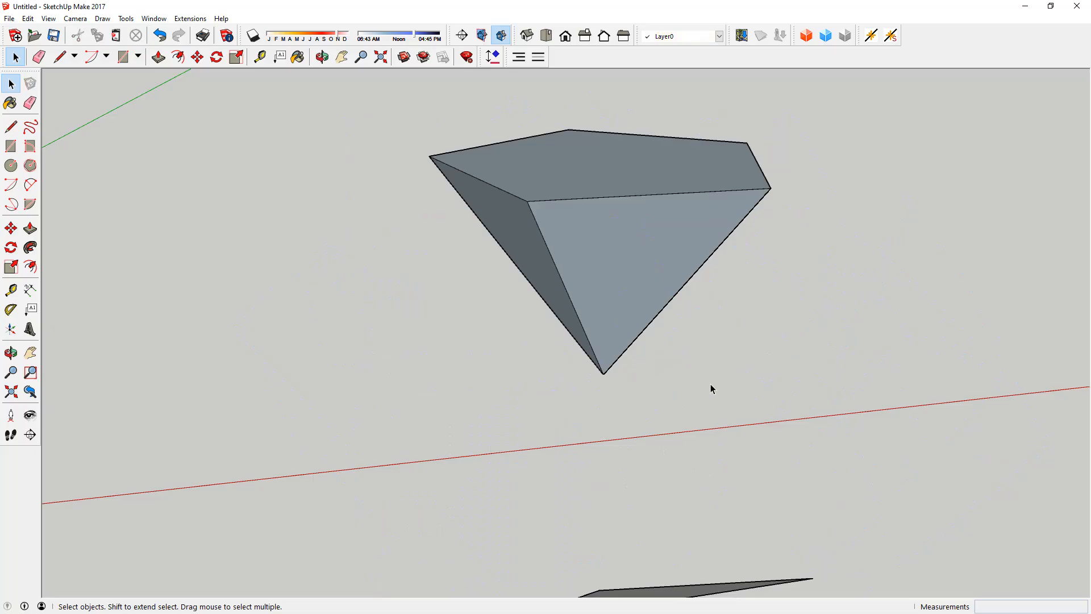
pyautogui.moveTo(657, 482); pyautogui.dragTo(473, 387, button='middle')
# Step: Group the pyramid's pentagonal top face together with its bounding edges
pyautogui.scroll(-6, 648, 345)
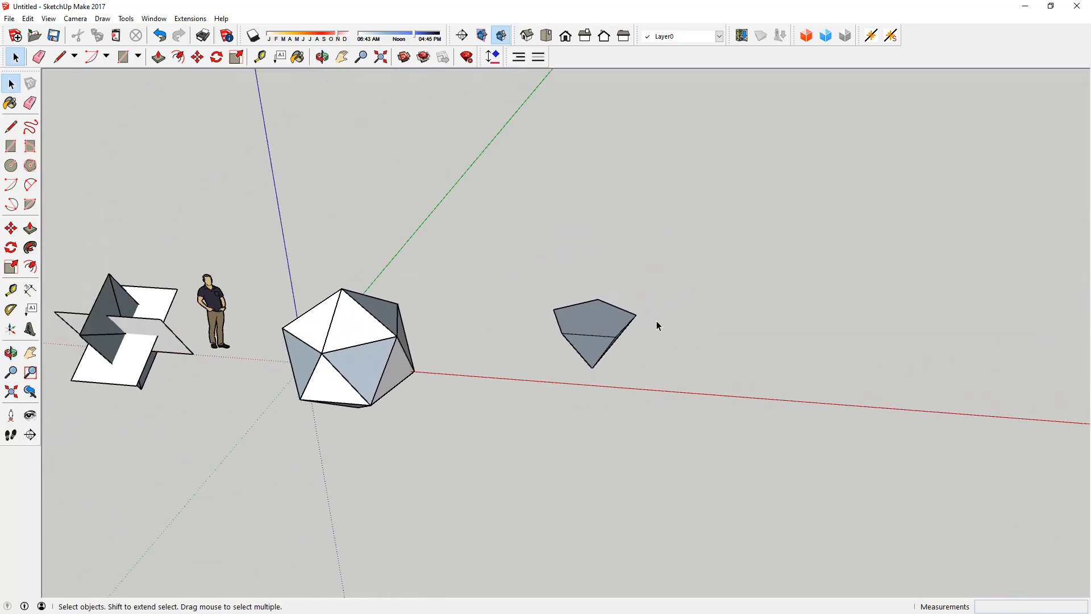
pyautogui.scroll(8, 597, 321)
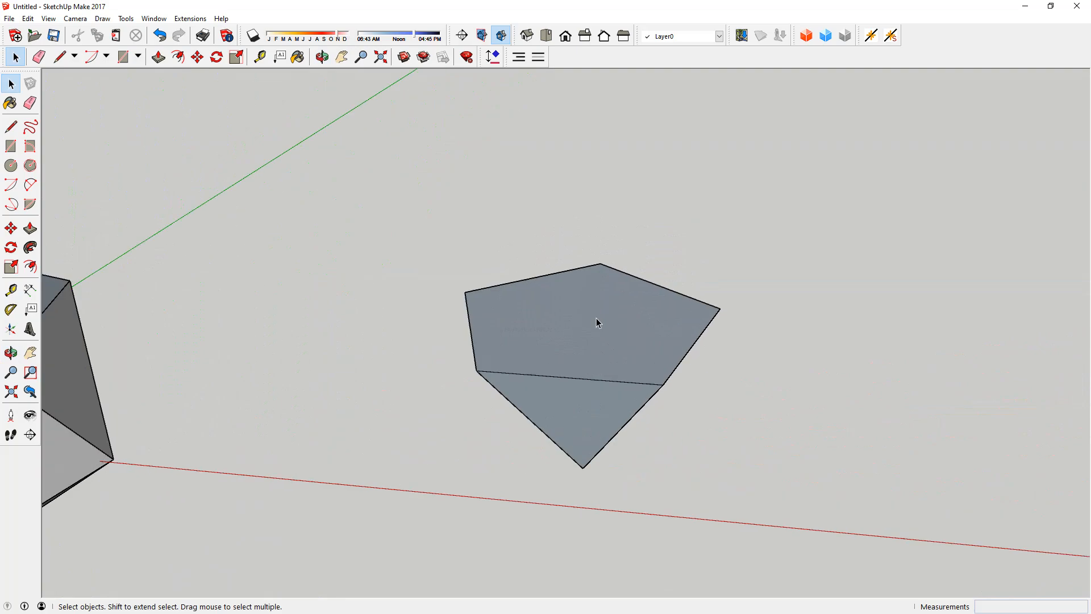
pyautogui.moveTo(597, 322); pyautogui.dragTo(561, 309, button='middle')
pyautogui.click(553, 312)
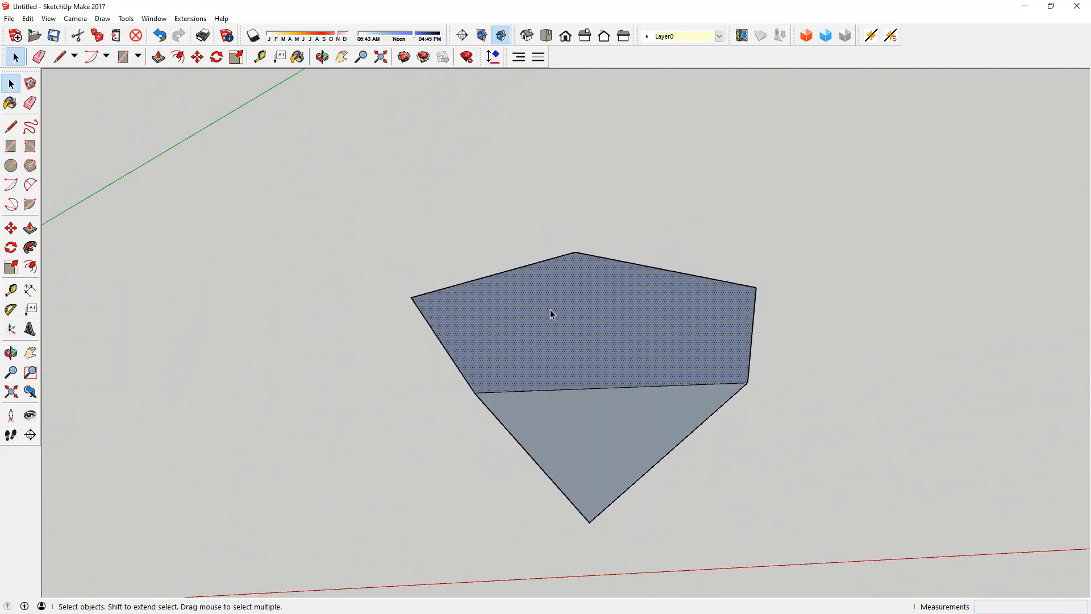
pyautogui.rightClick(551, 313)
pyautogui.click(600, 408)
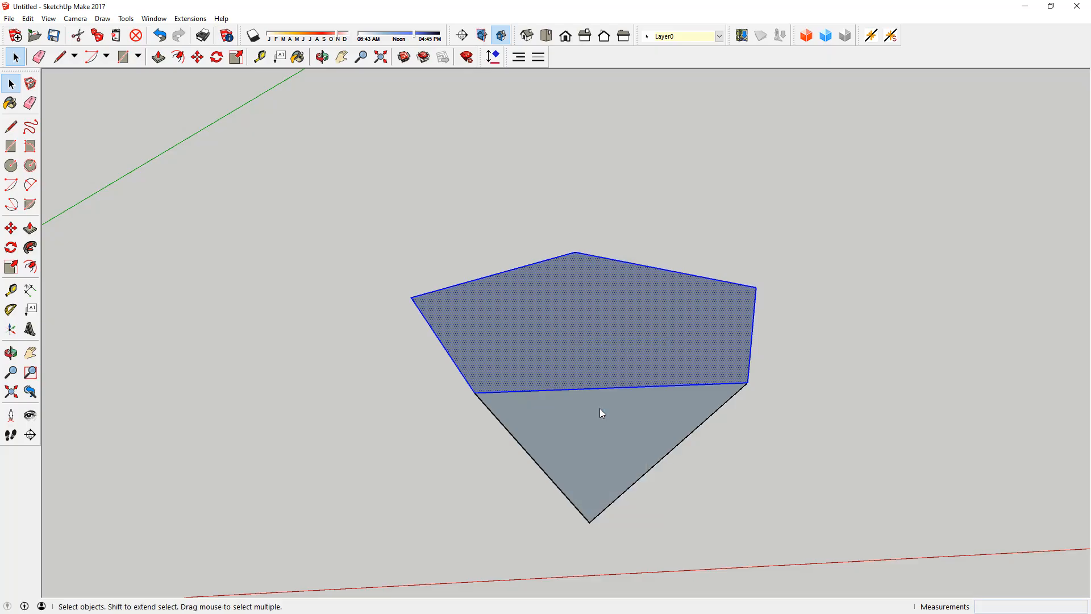
# Step: Delete the grouped pentagonal face from the top of the inverted pyramid
pyautogui.moveTo(557, 366)
pyautogui.mouseDown(button='middle')
pyautogui.moveTo(587, 292)
pyautogui.moveTo(540, 363)
pyautogui.mouseUp(button='middle')
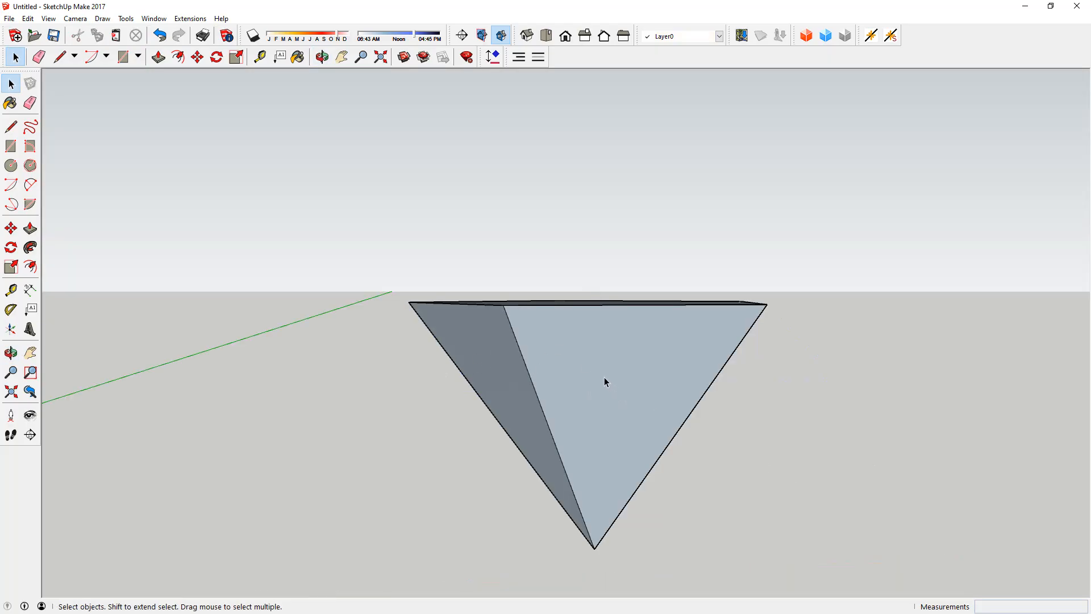
pyautogui.moveTo(549, 365)
pyautogui.mouseDown(button='middle')
pyautogui.moveTo(523, 382)
pyautogui.moveTo(548, 361)
pyautogui.mouseUp(button='middle')
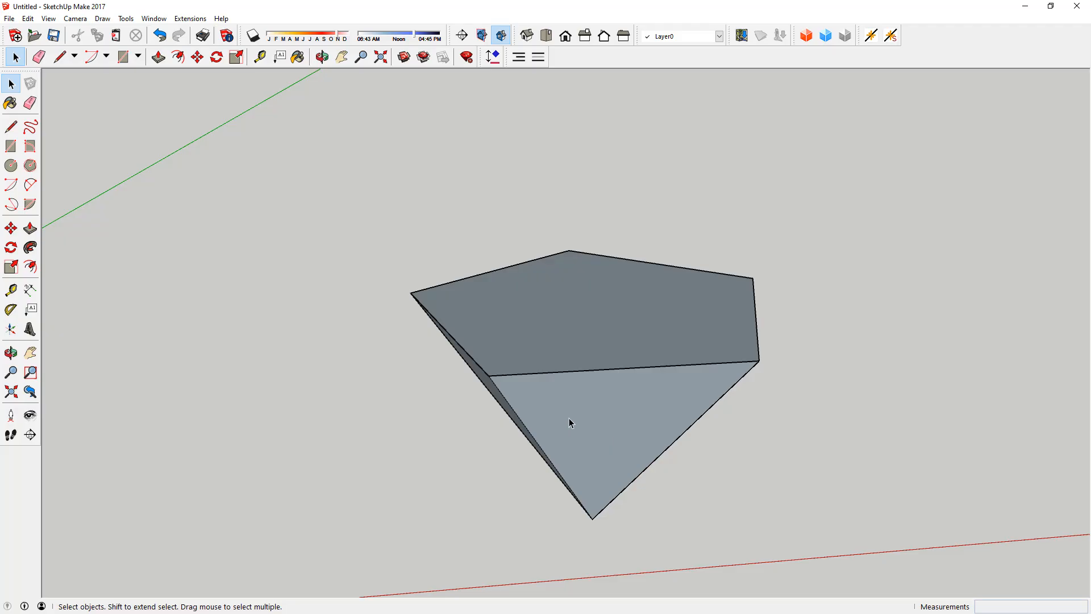
pyautogui.moveTo(728, 434); pyautogui.dragTo(573, 342, button='middle')
pyautogui.click(573, 342)
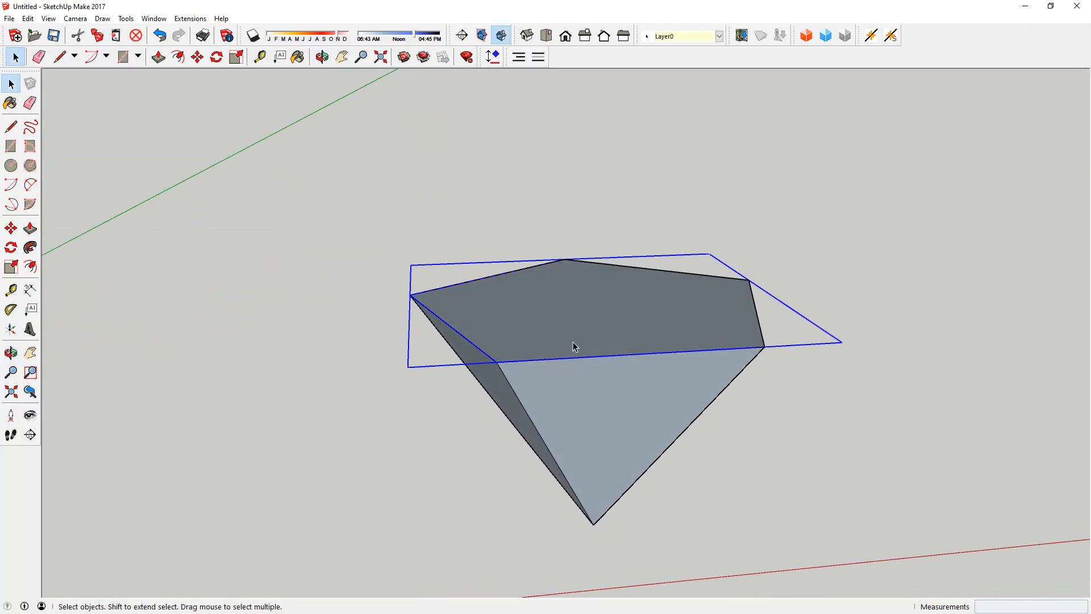
pyautogui.press('Delete')
# Step: Group all the side faces and edges of the open inverted pyramid
pyautogui.moveTo(618, 485); pyautogui.dragTo(614, 307, button='middle')
pyautogui.moveTo(351, 248); pyautogui.dragTo(856, 538)
pyautogui.rightClick(615, 333)
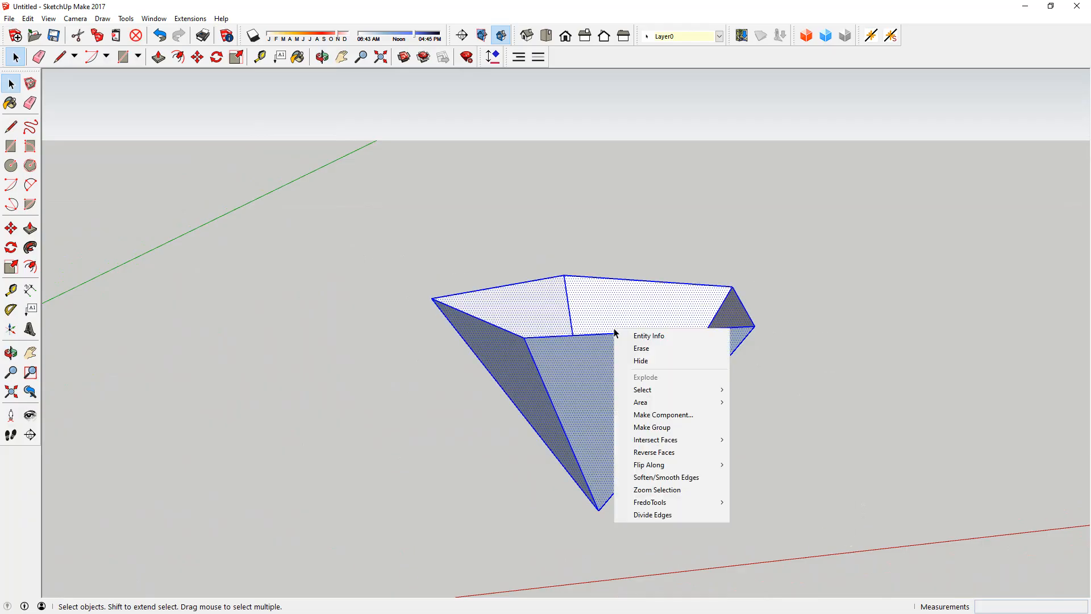
pyautogui.click(669, 427)
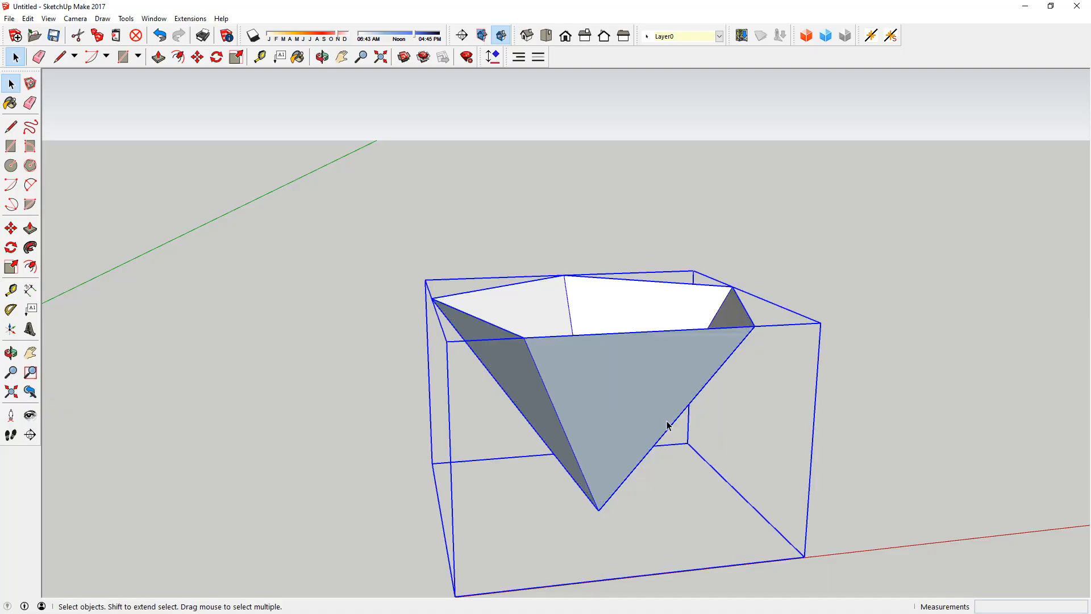
# Step: Rotate the pyramid group 180° in the vertical plane so that its tip points upwards
pyautogui.press('q')
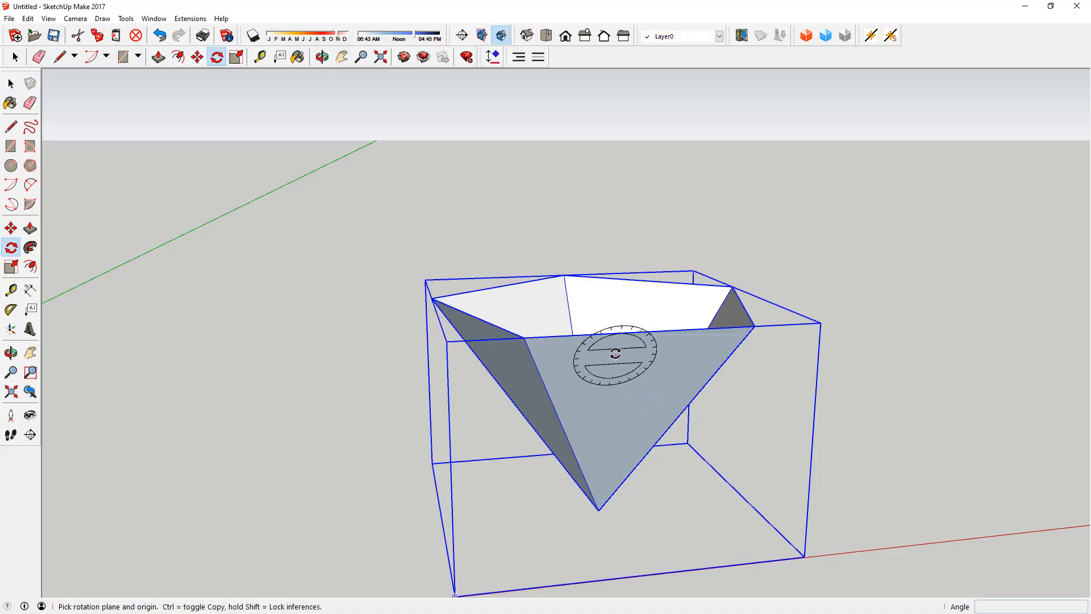
pyautogui.click(564, 275)
pyautogui.moveTo(618, 331); pyautogui.dragTo(646, 326)
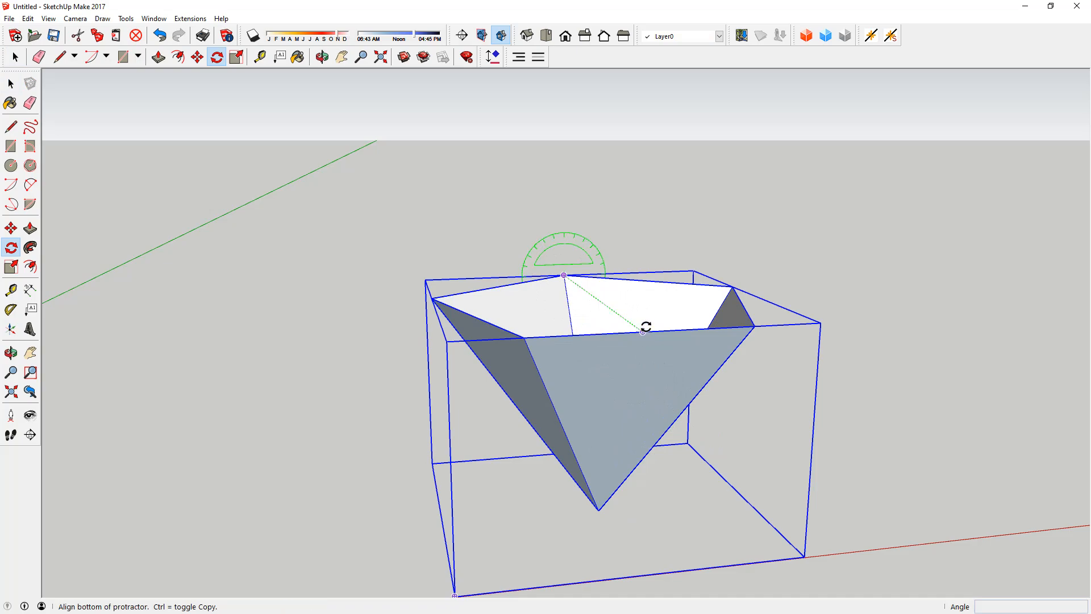
pyautogui.click(725, 241)
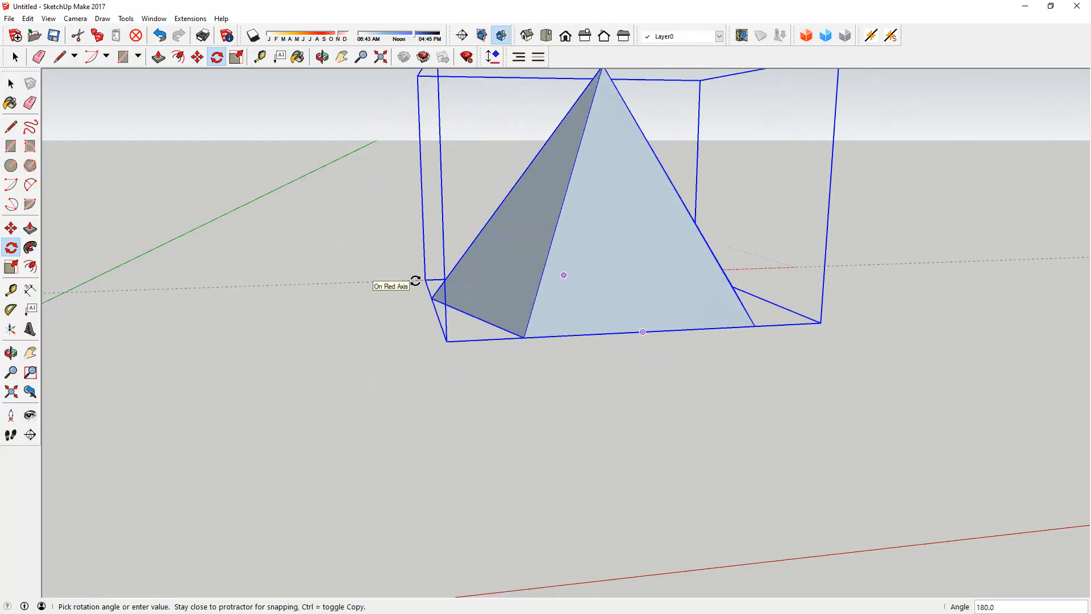
pyautogui.click(414, 282)
pyautogui.press('space')
pyautogui.click(507, 464)
pyautogui.moveTo(507, 464); pyautogui.dragTo(481, 548, button='middle')
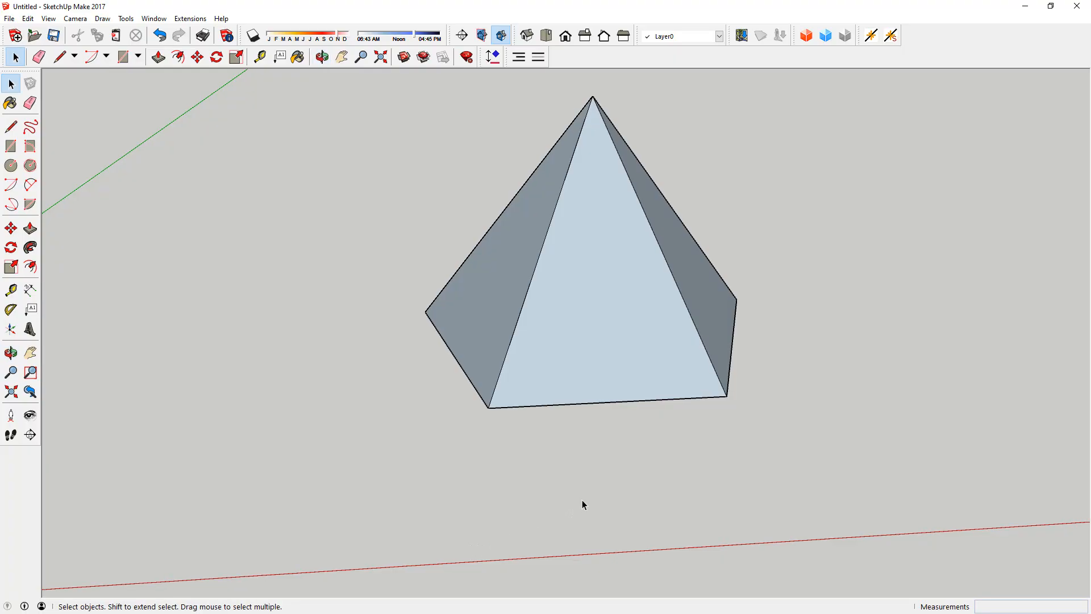
pyautogui.moveTo(534, 479); pyautogui.dragTo(632, 462, button='middle')
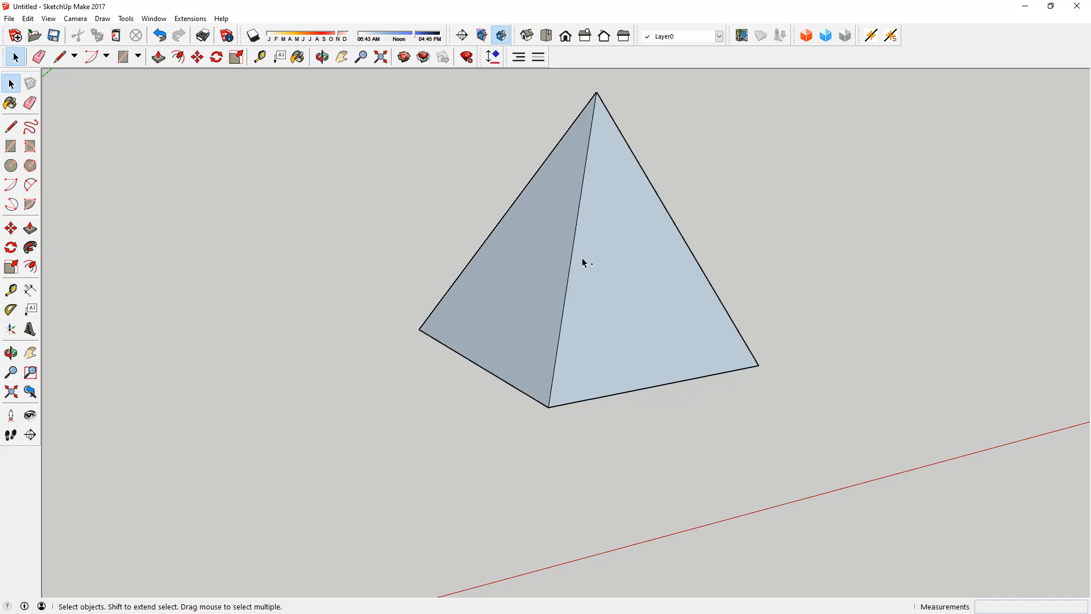
# Step: Undo the pyramid edits back to the state with the complete icosahedron around it
pyautogui.hotkey('ctrl', 'z')
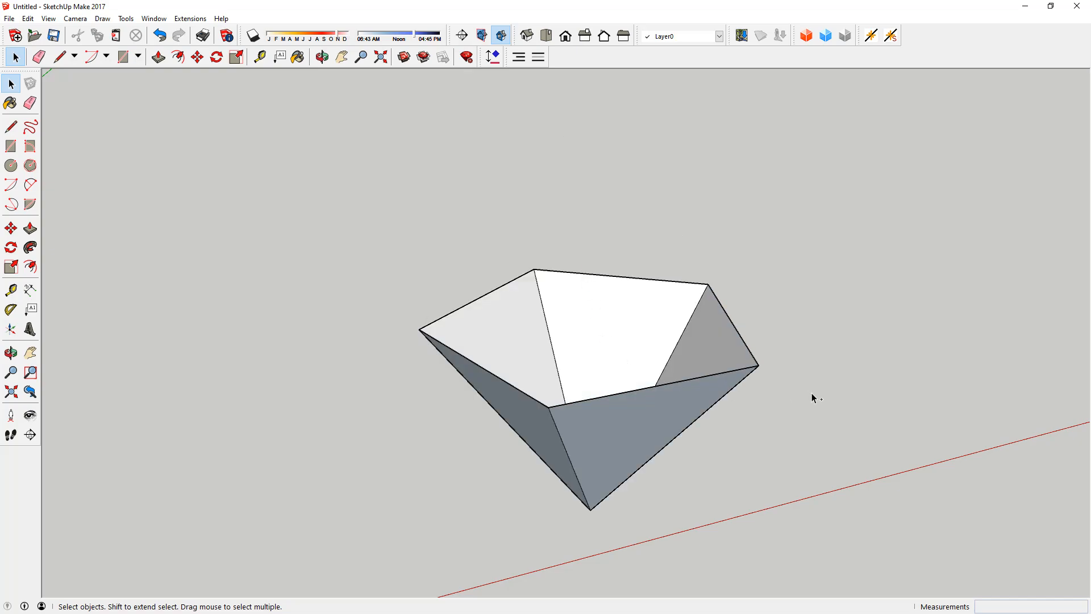
pyautogui.hotkey('ctrl', 'z')
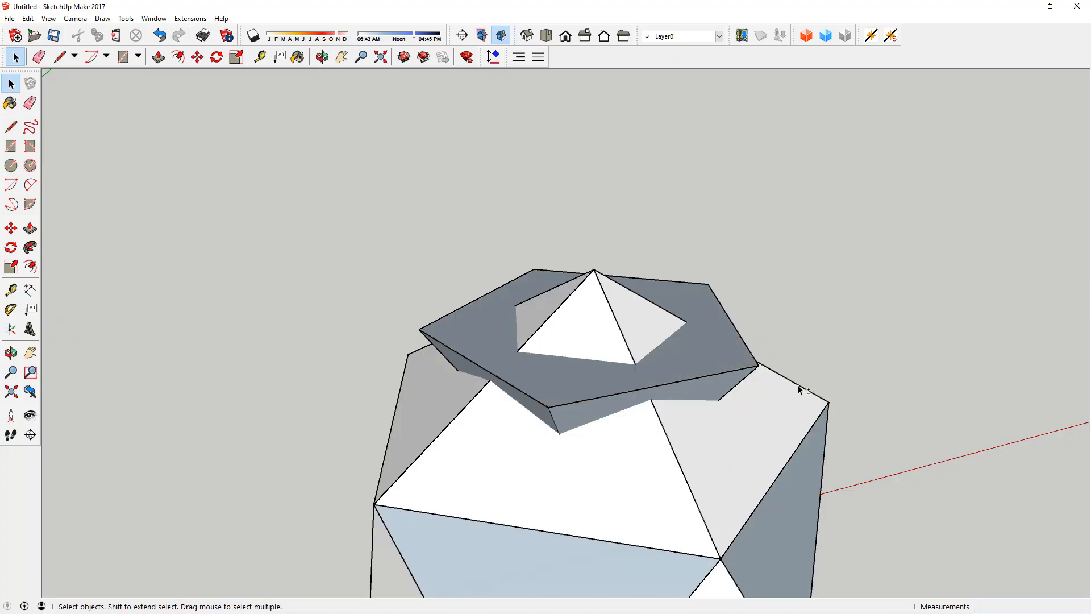
# Step: Switch to the bucky ball exercise model and examine the pentagonal faces arranged around the icosahedron
pyautogui.moveTo(508, 349); pyautogui.dragTo(701, 349, button='middle')
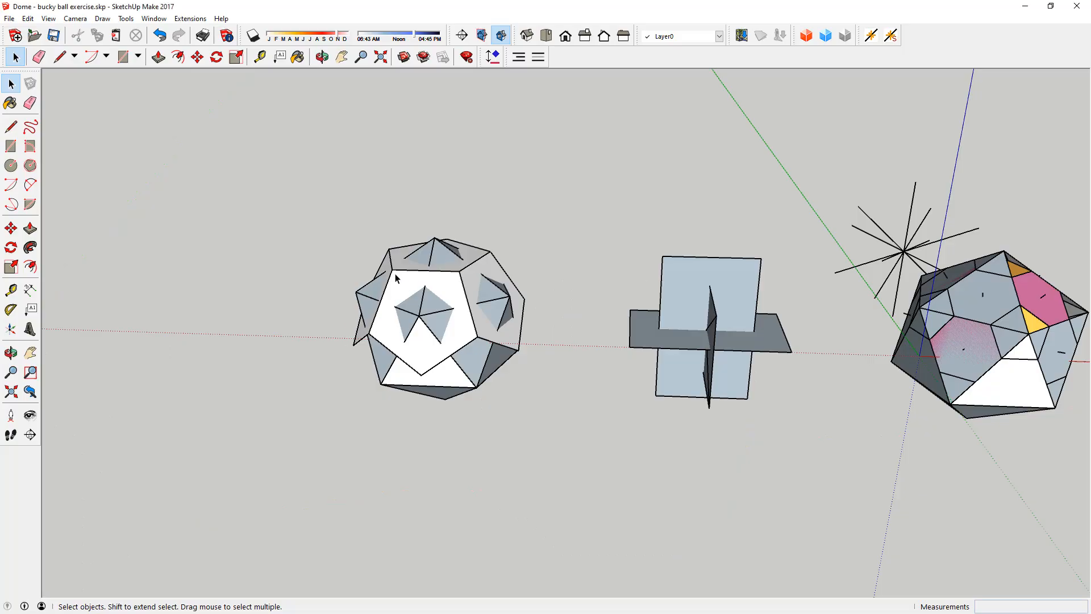
pyautogui.moveTo(397, 271); pyautogui.dragTo(429, 320, button='middle')
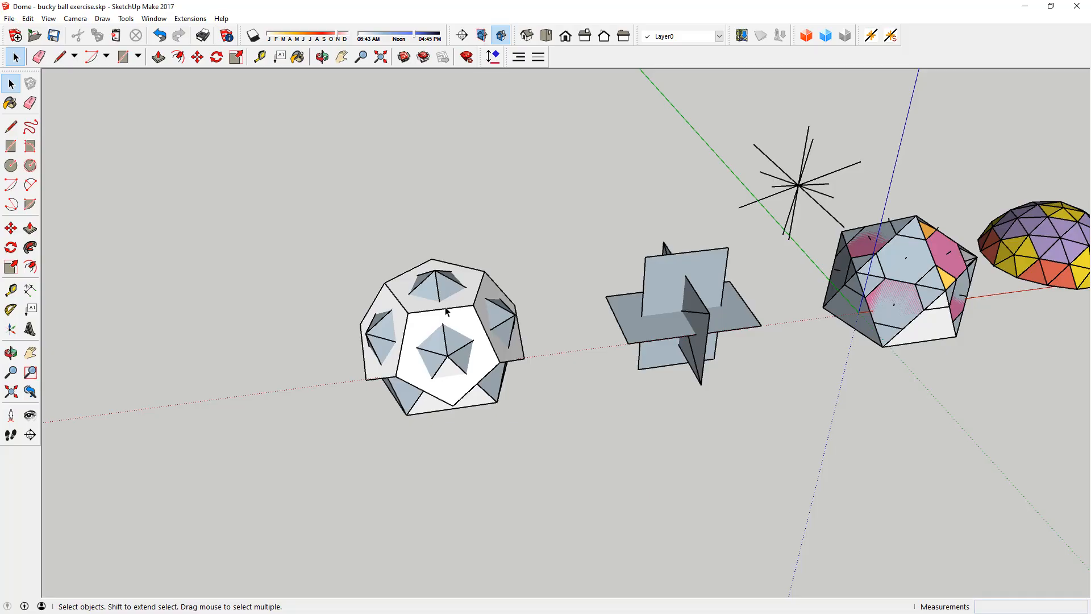
pyautogui.moveTo(487, 345); pyautogui.dragTo(421, 305, button='middle')
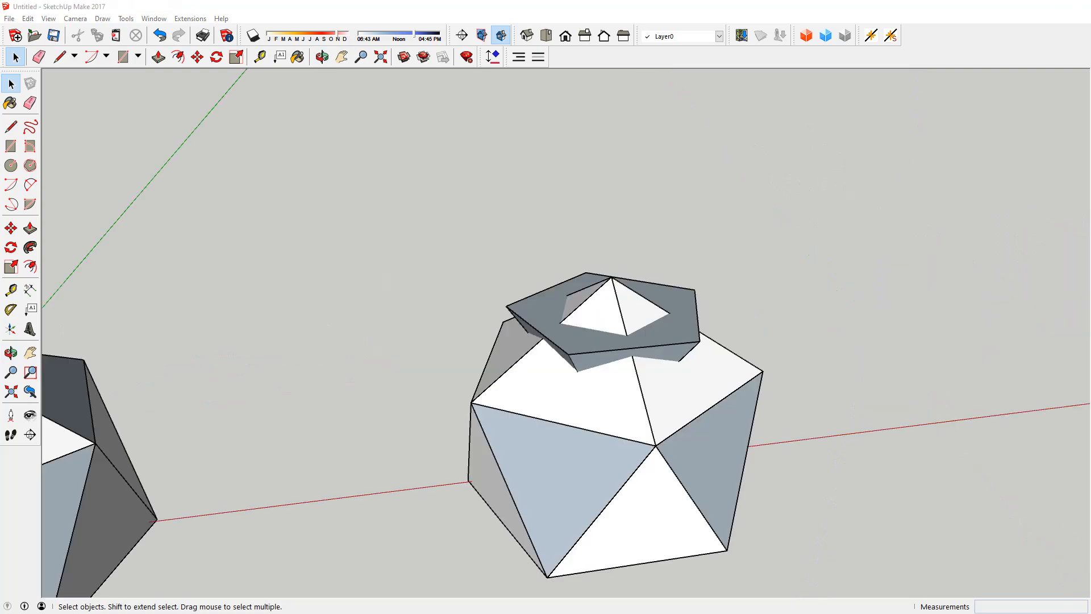
# Step: Back in the untitled model, delete two upper front faces of the icosahedron and the grouped pyramid sides, leaving the pentagon in place
pyautogui.scroll(-3, 591, 380)
pyautogui.moveTo(555, 390); pyautogui.dragTo(567, 353, button='middle')
pyautogui.scroll(3, 567, 353)
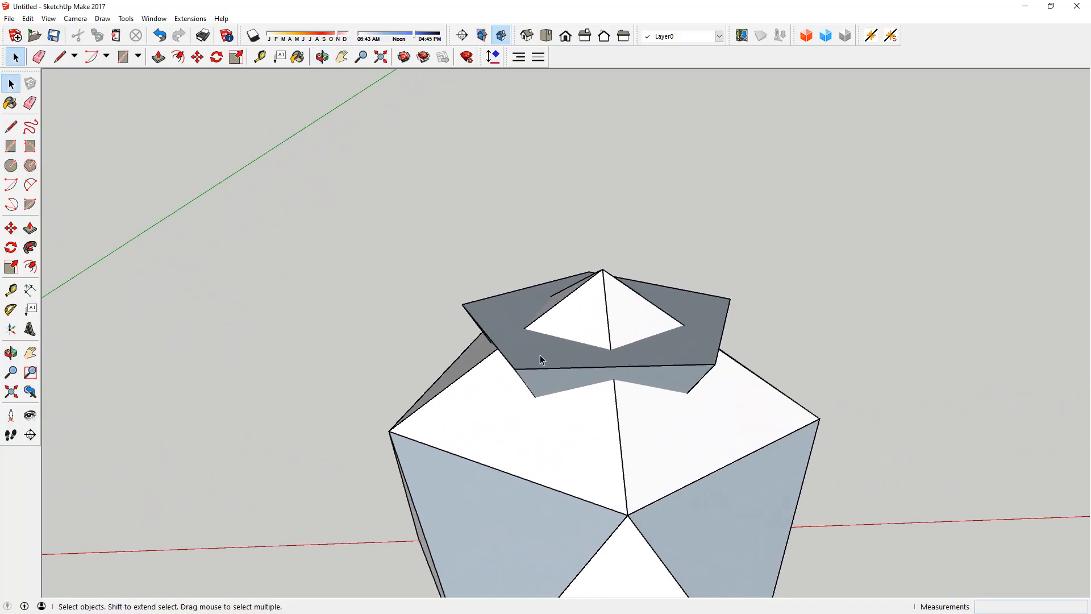
pyautogui.click(533, 385)
pyautogui.scroll(-2, 746, 343)
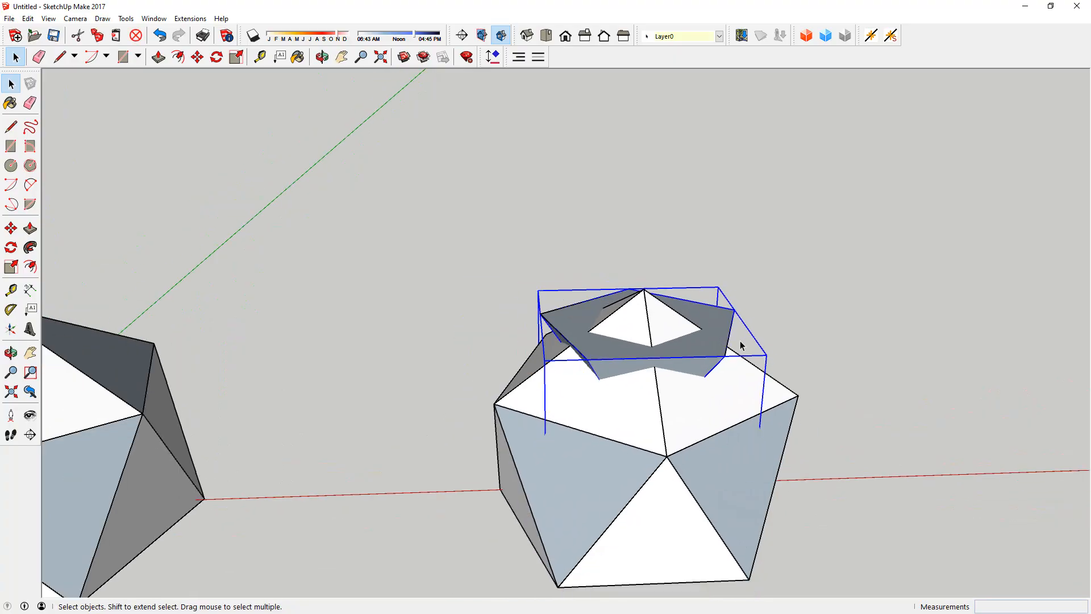
pyautogui.click(621, 414)
pyautogui.press('Delete')
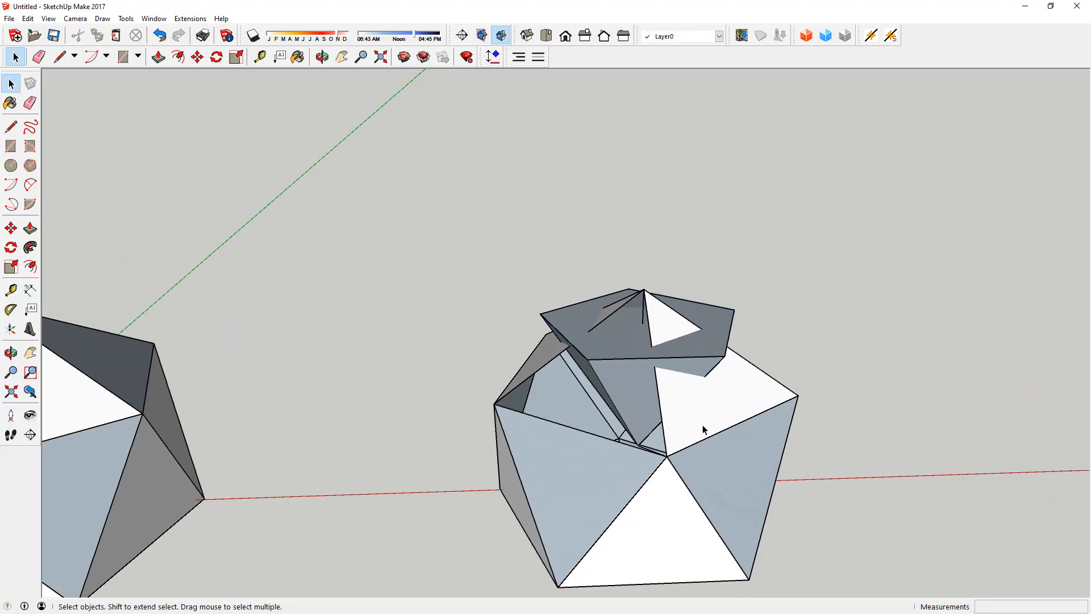
pyautogui.click(709, 410)
pyautogui.press('Delete')
pyautogui.moveTo(708, 409); pyautogui.dragTo(698, 429, button='middle')
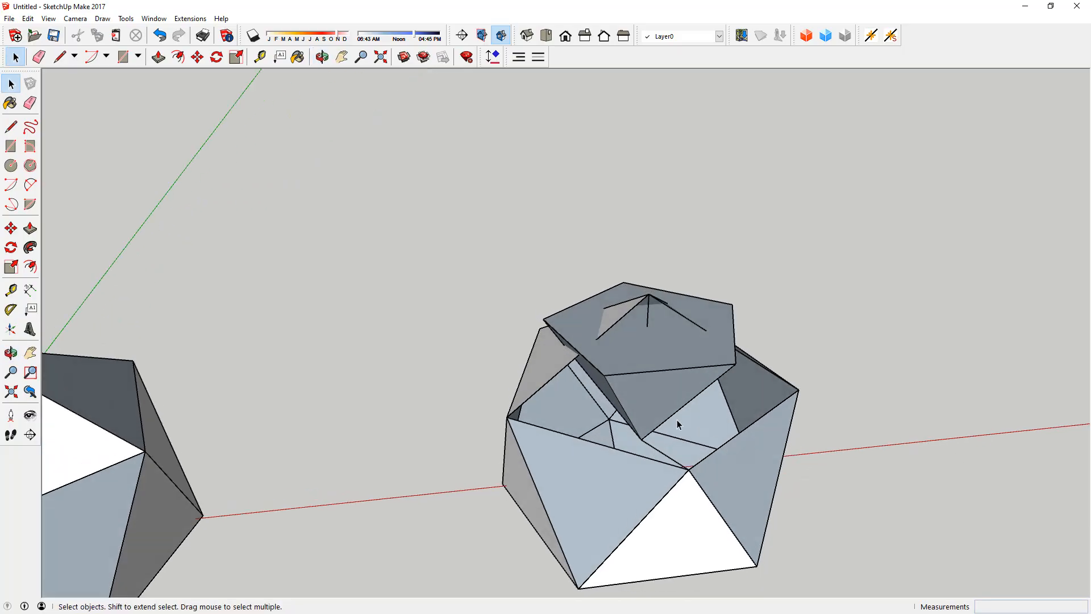
pyautogui.click(661, 408)
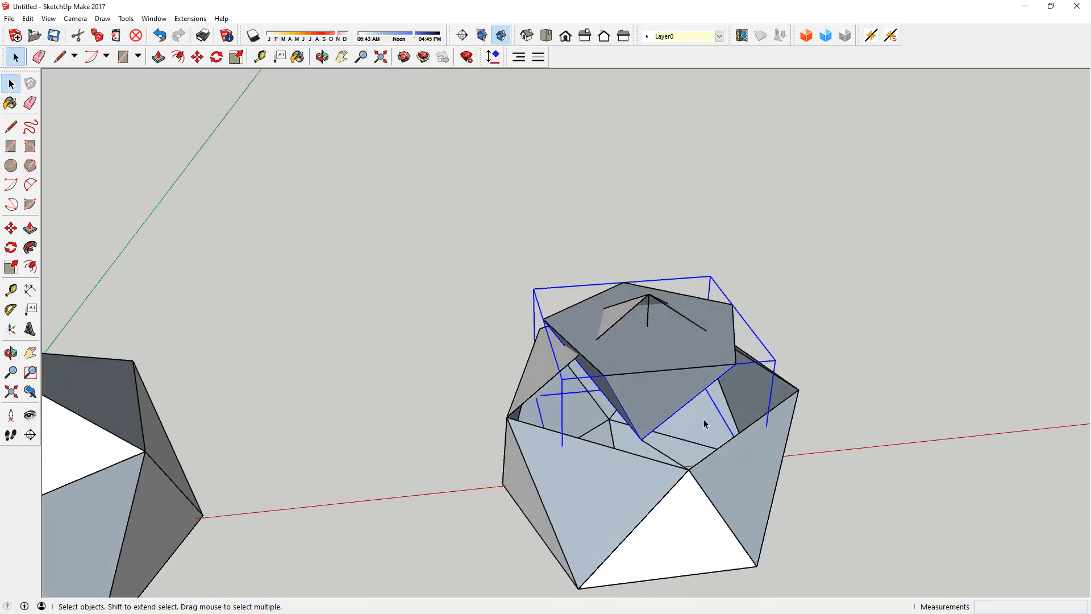
pyautogui.press('Delete')
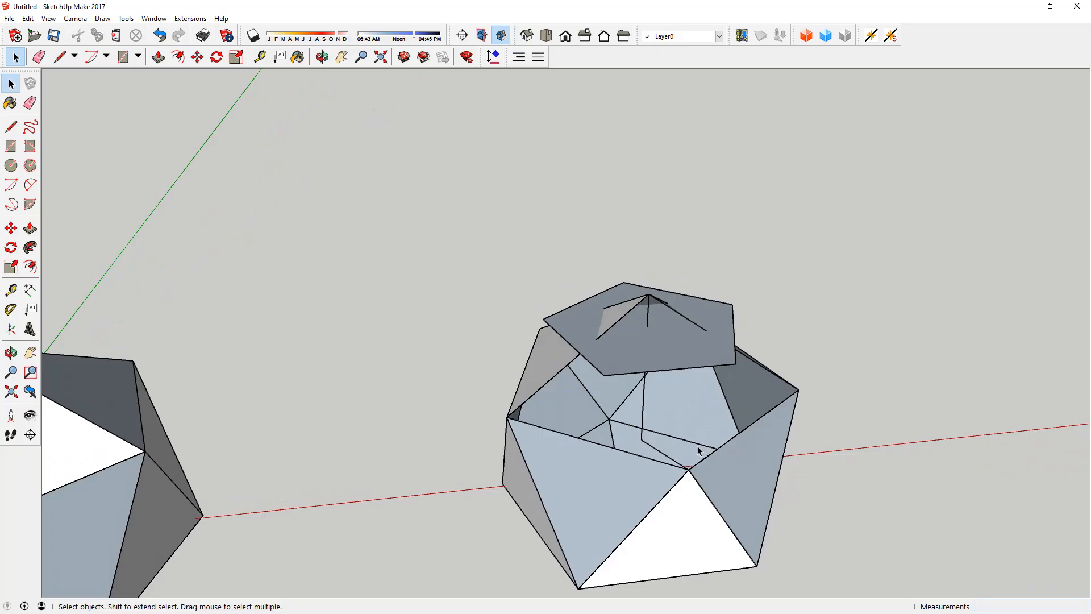
# Step: Rotate a copy of the pentagon group 120° about the axis from the icosahedron's centre through the pentagon's front corner
pyautogui.moveTo(698, 451); pyautogui.dragTo(645, 355, button='middle')
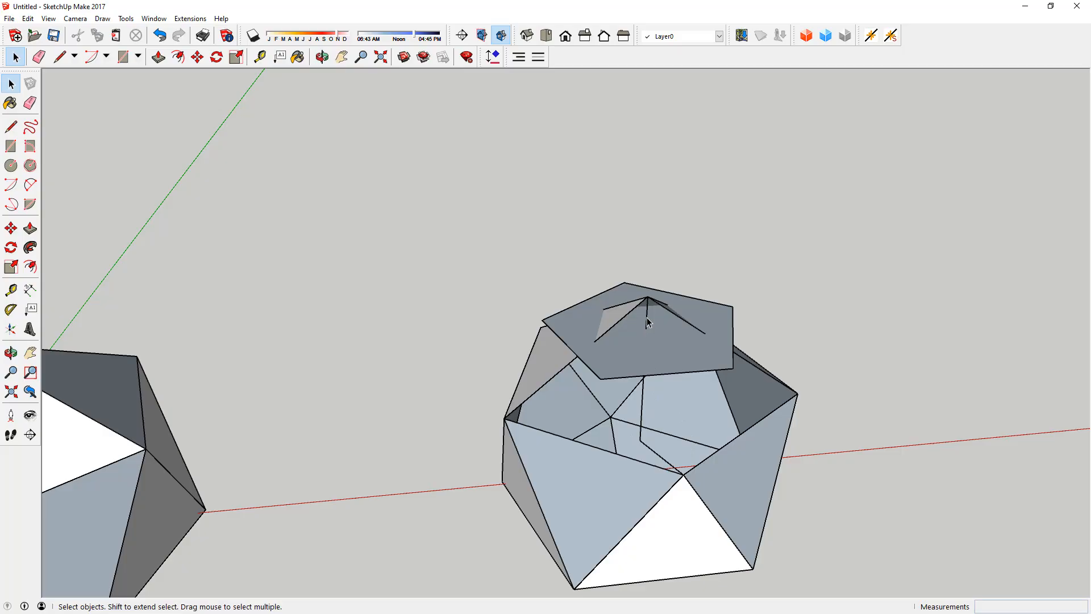
pyautogui.moveTo(686, 476); pyautogui.dragTo(673, 356, button='middle')
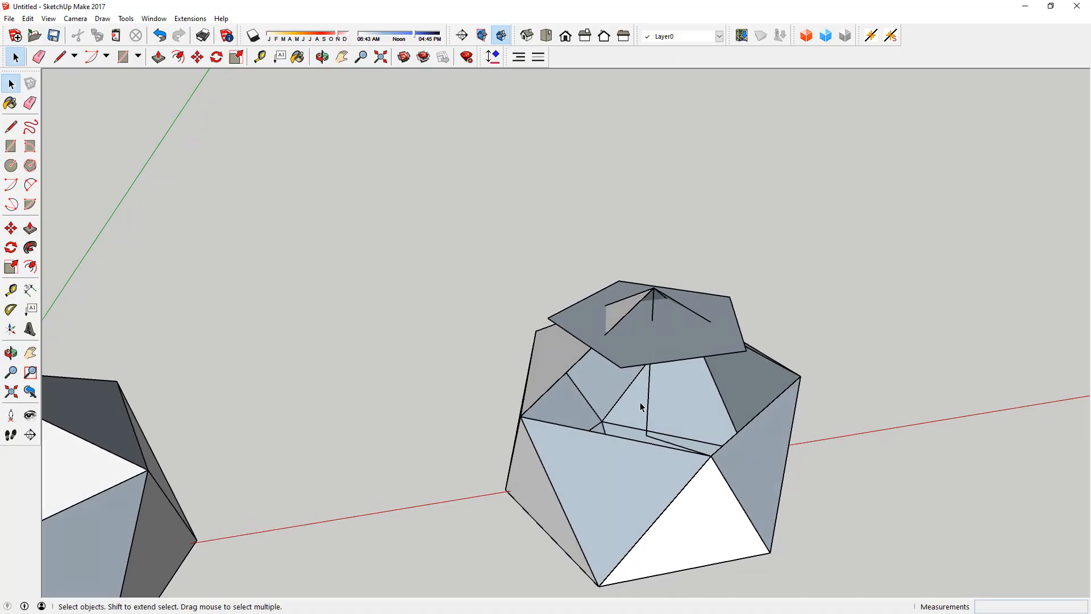
pyautogui.moveTo(687, 390); pyautogui.dragTo(623, 422, button='middle')
pyautogui.click(617, 372)
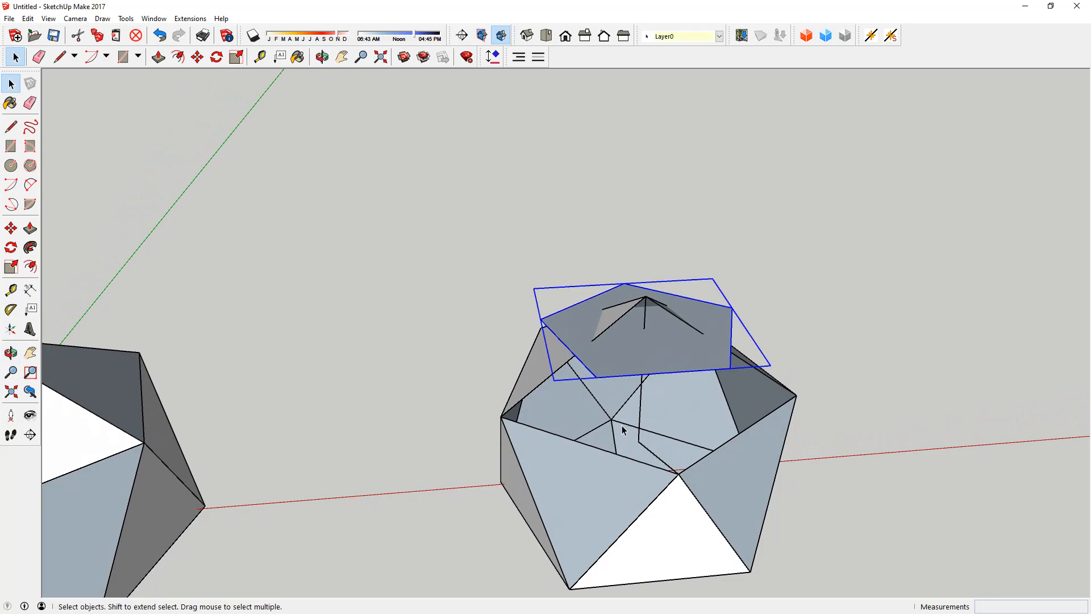
pyautogui.press('q')
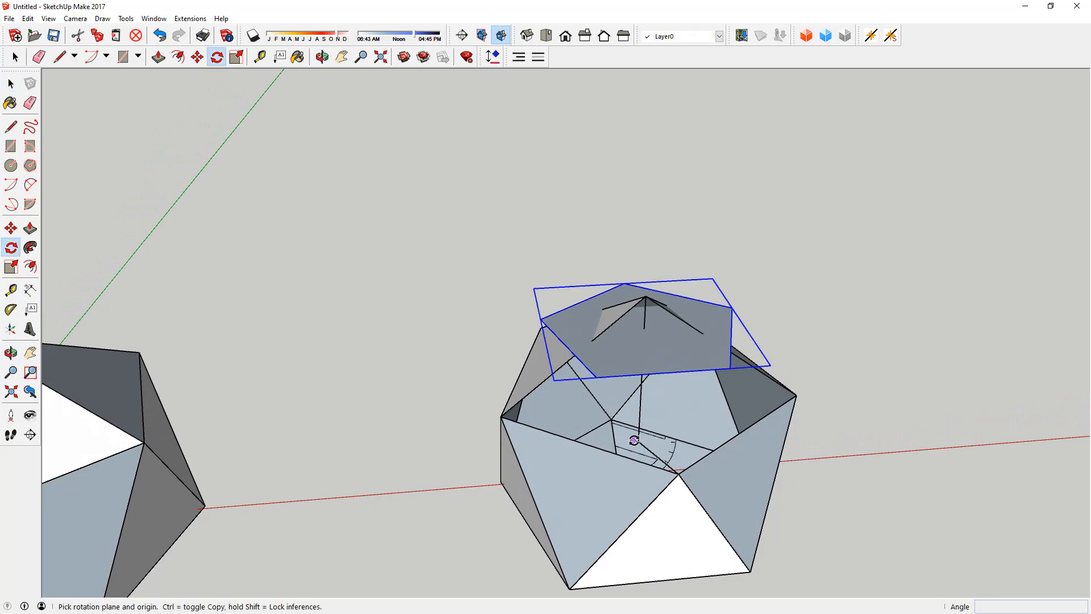
pyautogui.click(596, 377)
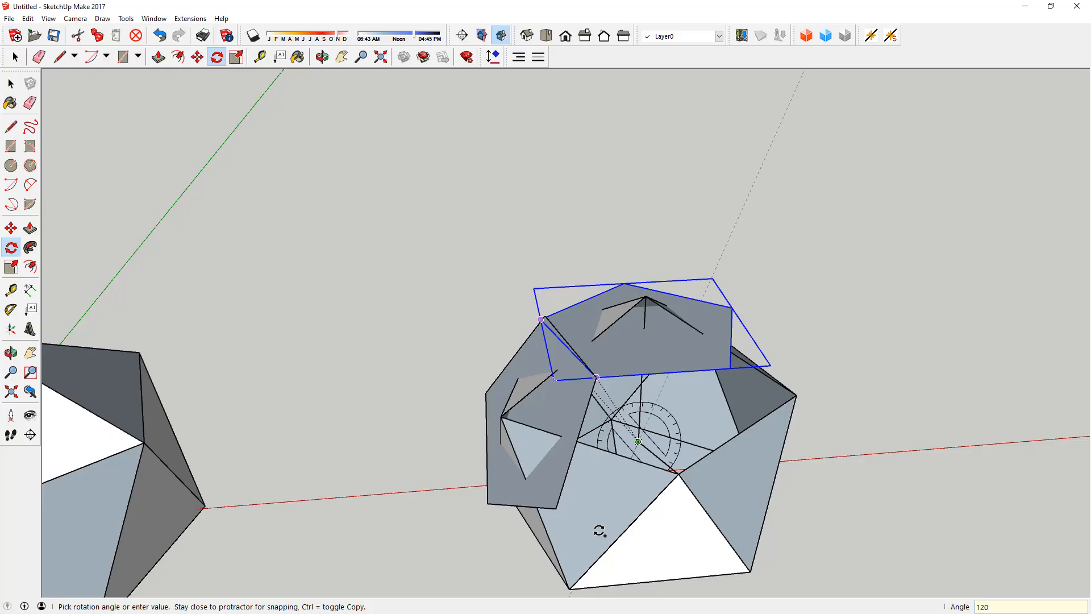
pyautogui.press('Return')
pyautogui.press('space')
pyautogui.moveTo(679, 460); pyautogui.dragTo(881, 473, button='middle')
pyautogui.click(881, 474)
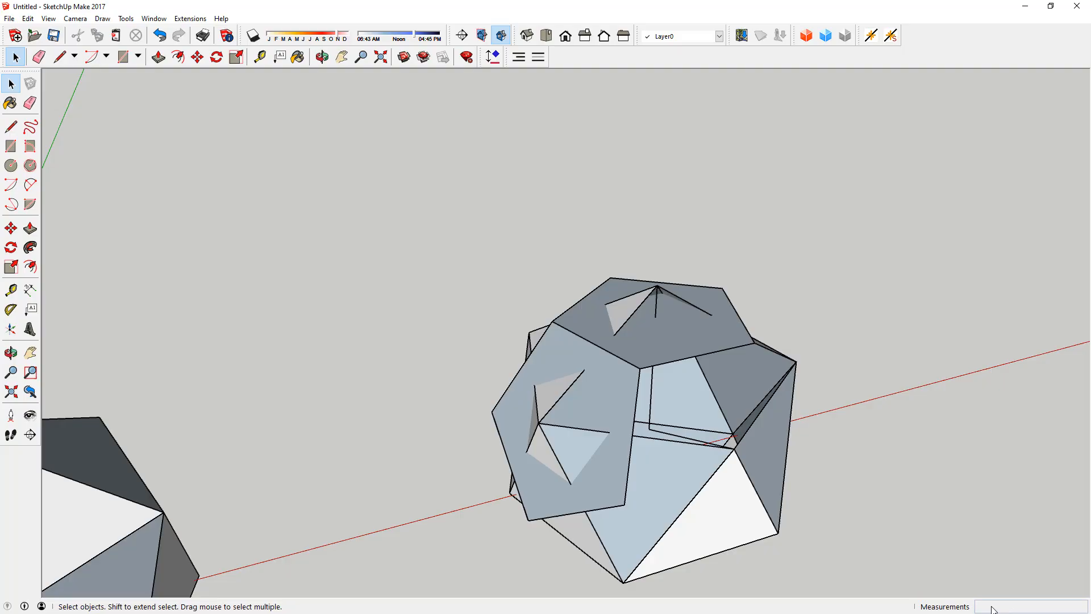
# Step: Make four copies of the side pentagon, rotated in 72° increments about the vertical axis through the icosahedron's top vertex
pyautogui.scroll(3, 546, 358)
pyautogui.moveTo(557, 353); pyautogui.dragTo(501, 291, button='middle')
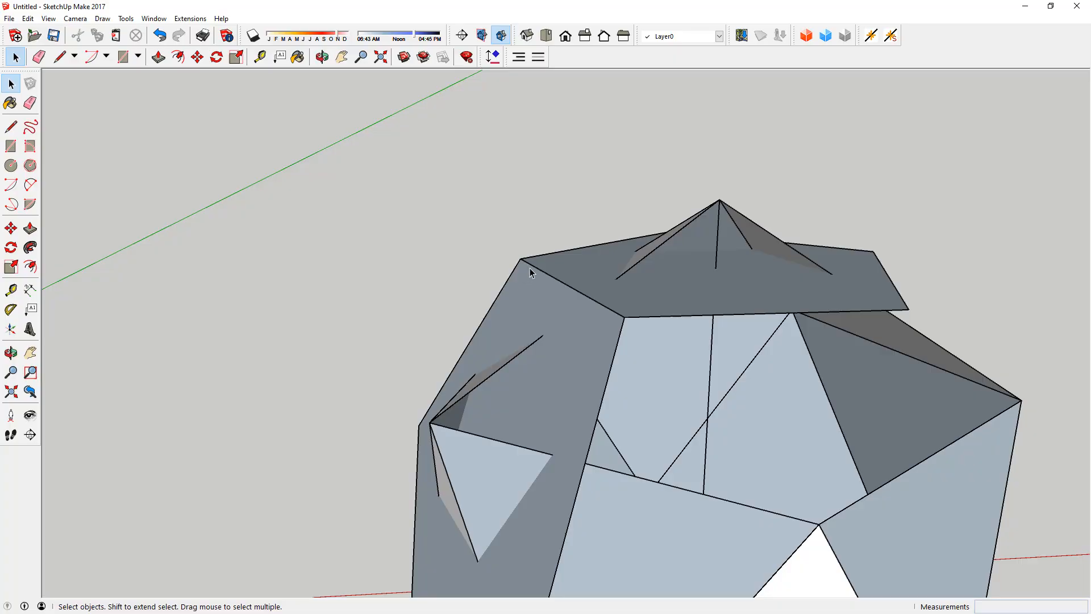
pyautogui.moveTo(551, 314); pyautogui.dragTo(693, 385, button='middle')
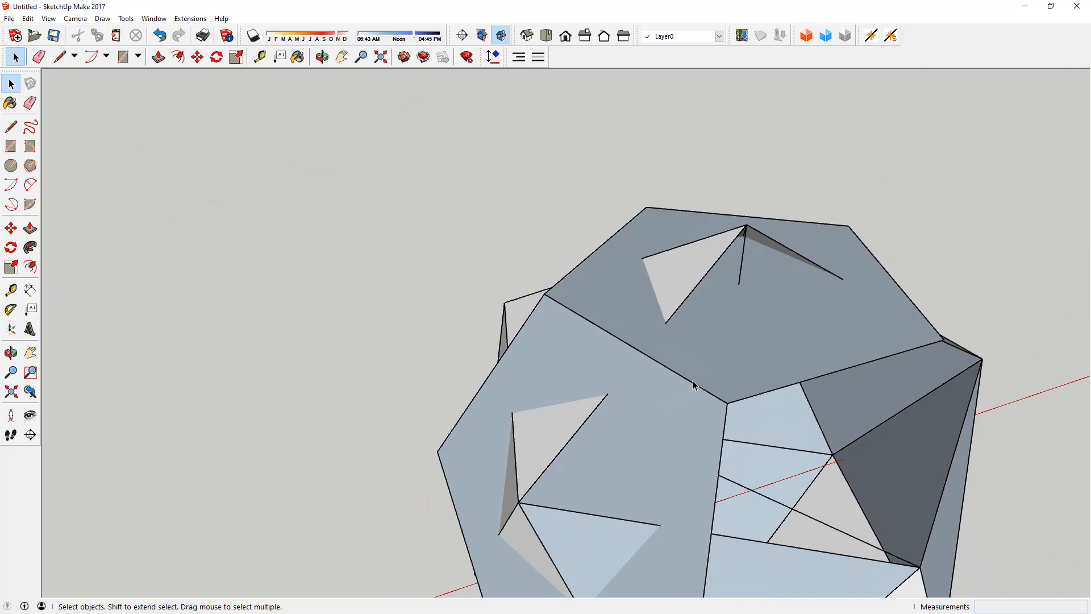
pyautogui.moveTo(697, 318); pyautogui.dragTo(623, 307, button='middle')
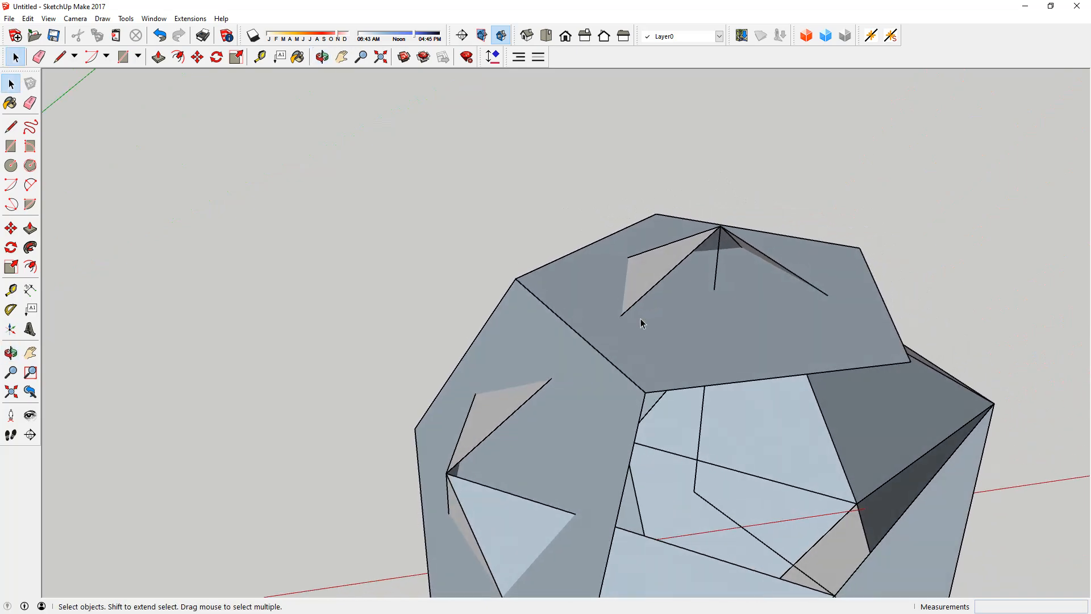
pyautogui.click(553, 345)
pyautogui.press('q')
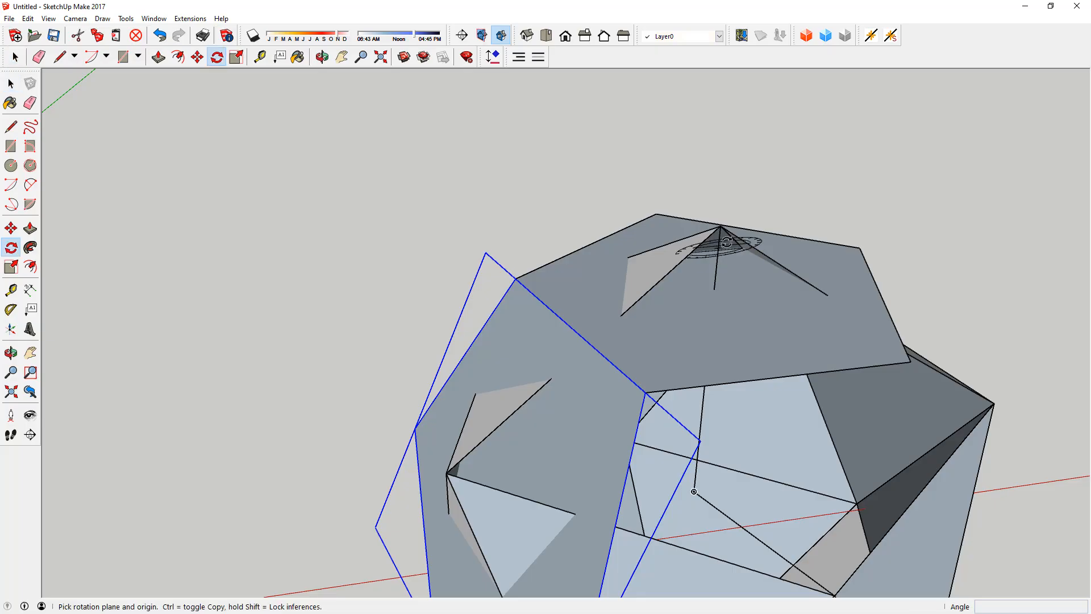
pyautogui.click(721, 225)
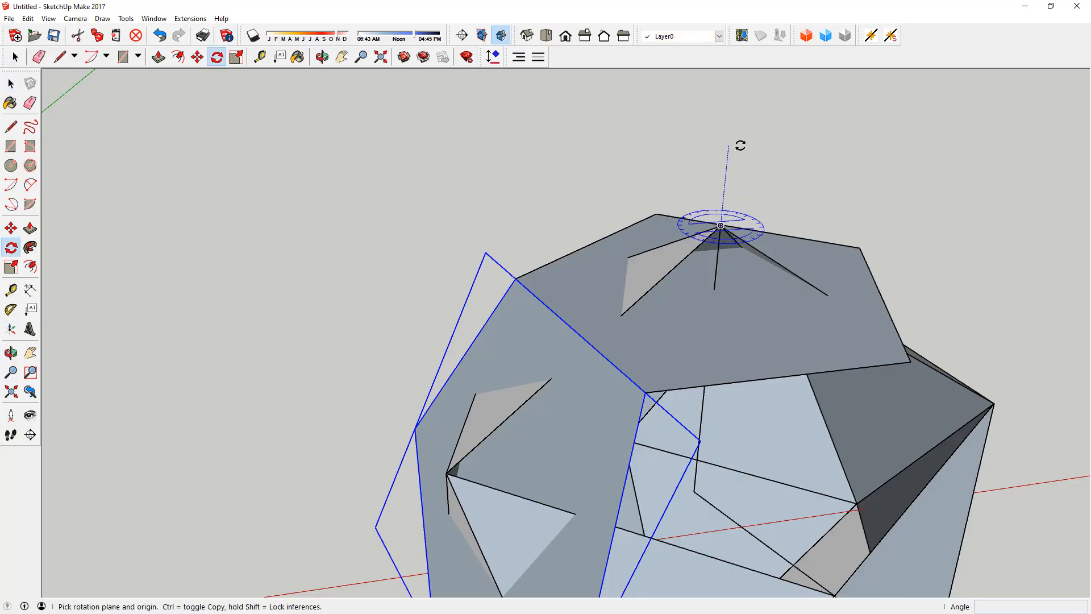
pyautogui.click(516, 280)
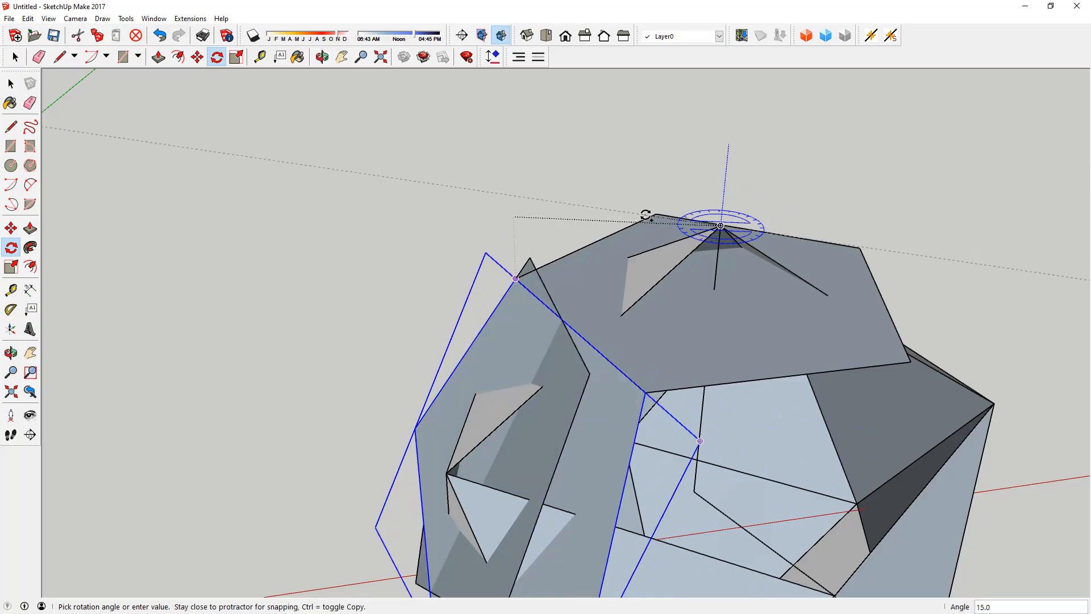
pyautogui.write('72')
pyautogui.press('Return')
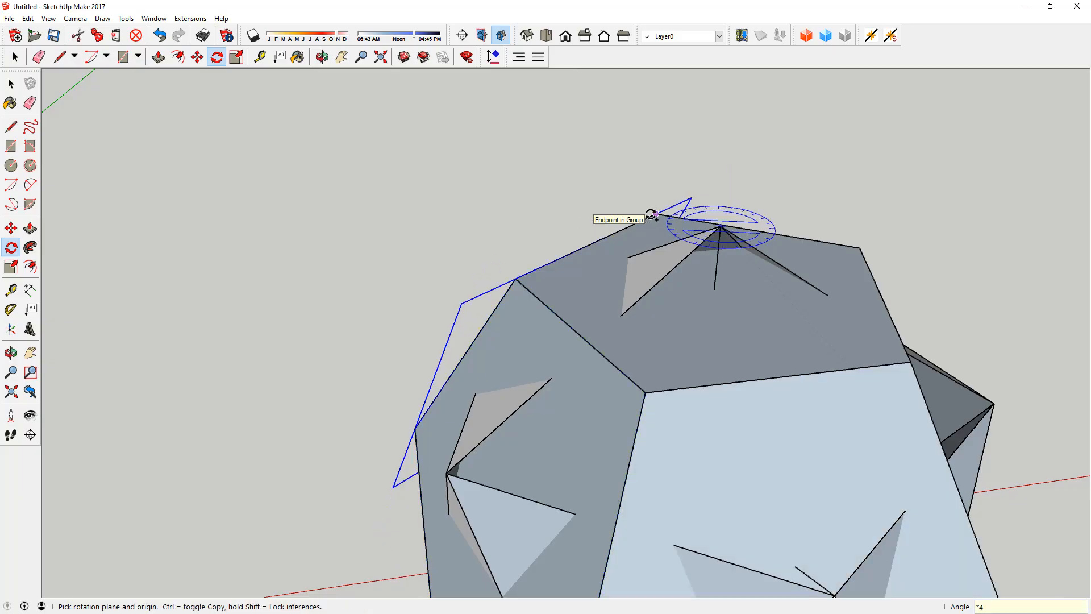
pyautogui.press('space')
pyautogui.click(552, 169)
pyautogui.scroll(-3, 708, 229)
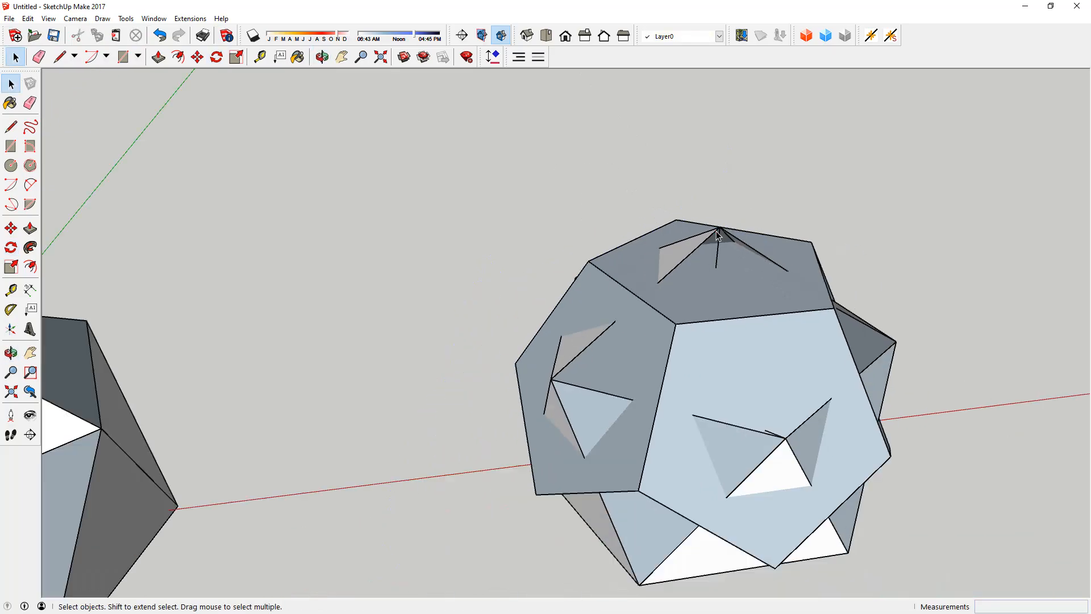
# Step: Delete the grouped pyramid sides protruding through the pentagons around the icosahedron's top vertex
pyautogui.moveTo(706, 229); pyautogui.dragTo(697, 226, button='middle')
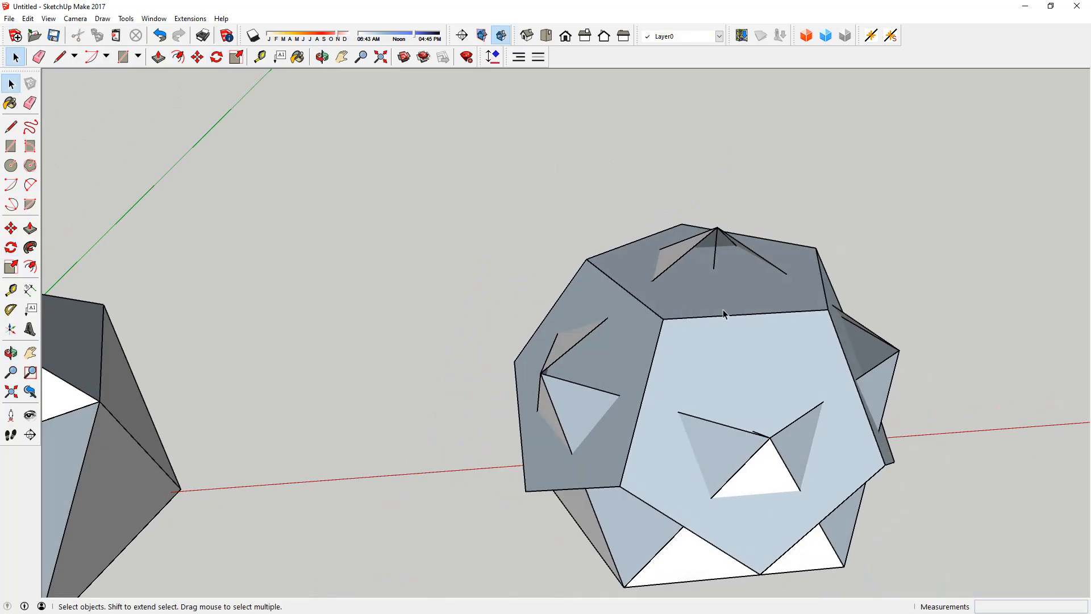
pyautogui.click(628, 543)
pyautogui.moveTo(637, 393); pyautogui.dragTo(710, 175, button='middle')
pyautogui.moveTo(717, 173); pyautogui.dragTo(680, 197)
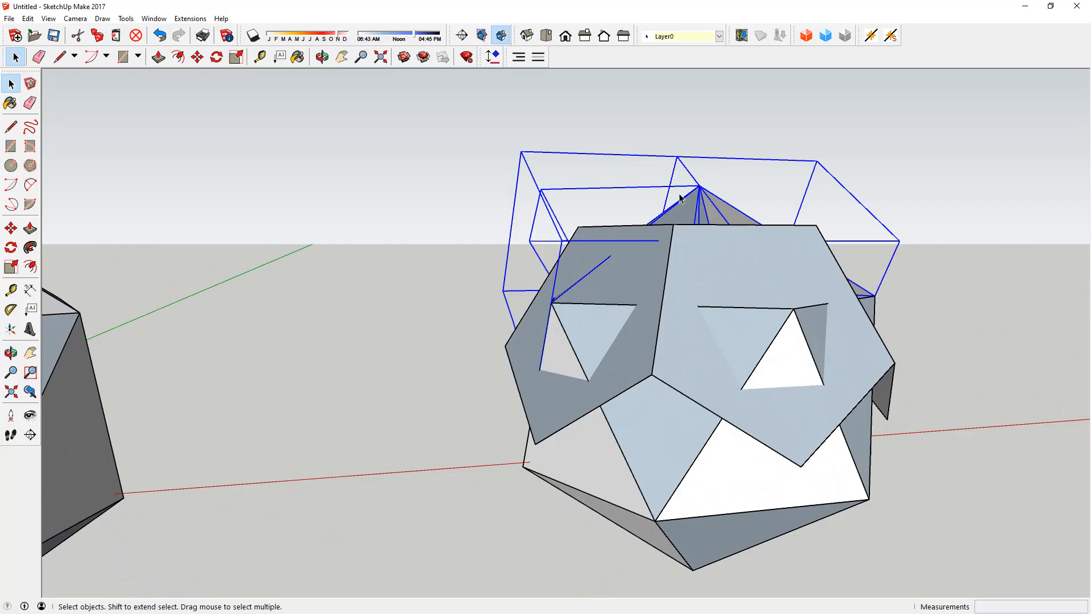
pyautogui.press('Delete')
# Step: Delete the remaining icosahedron faces beneath the ring of pentagons
pyautogui.moveTo(894, 492); pyautogui.dragTo(646, 520)
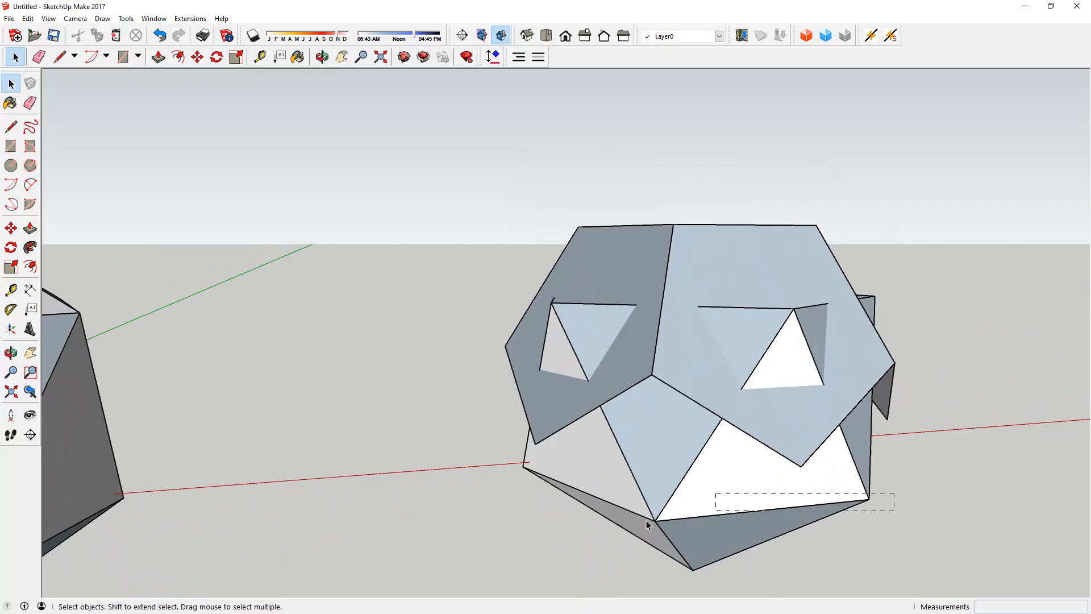
pyautogui.moveTo(482, 543); pyautogui.dragTo(483, 544)
pyautogui.press('Delete')
pyautogui.moveTo(675, 426); pyautogui.dragTo(595, 453)
pyautogui.press('Delete')
pyautogui.moveTo(611, 515); pyautogui.dragTo(199, 171, button='middle')
pyautogui.moveTo(421, 410); pyautogui.dragTo(417, 412)
pyautogui.press('Delete')
# Step: Delete the leftover triangular pieces around the pentagons so only the half dodecahedron shell is left
pyautogui.click(642, 356)
pyautogui.moveTo(641, 356); pyautogui.dragTo(317, 312, button='middle')
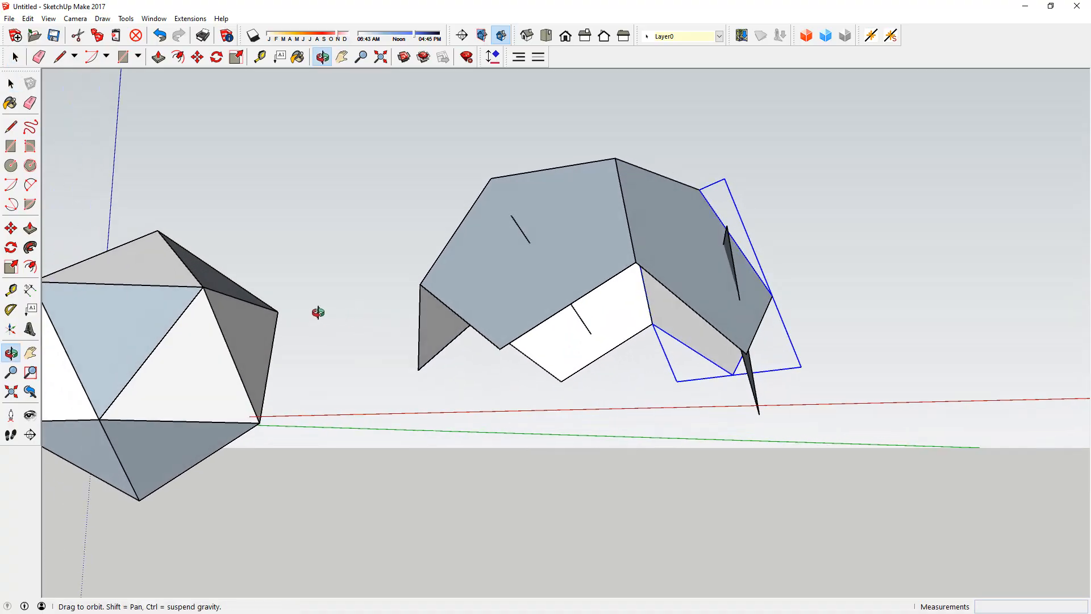
pyautogui.moveTo(565, 325); pyautogui.dragTo(489, 414, button='middle')
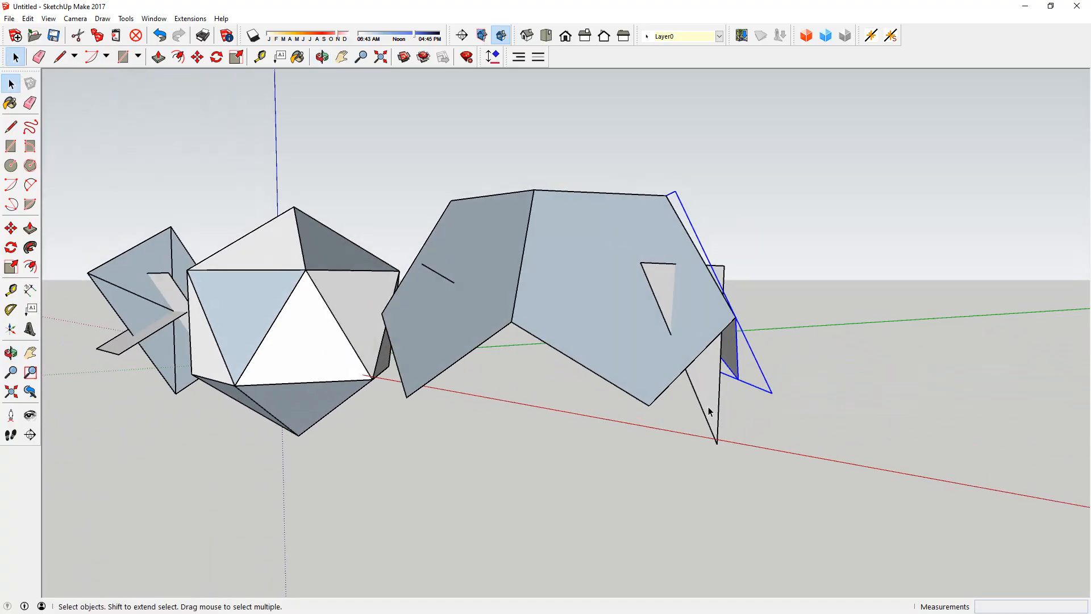
pyautogui.press('Delete')
pyautogui.moveTo(486, 334); pyautogui.dragTo(591, 280, button='middle')
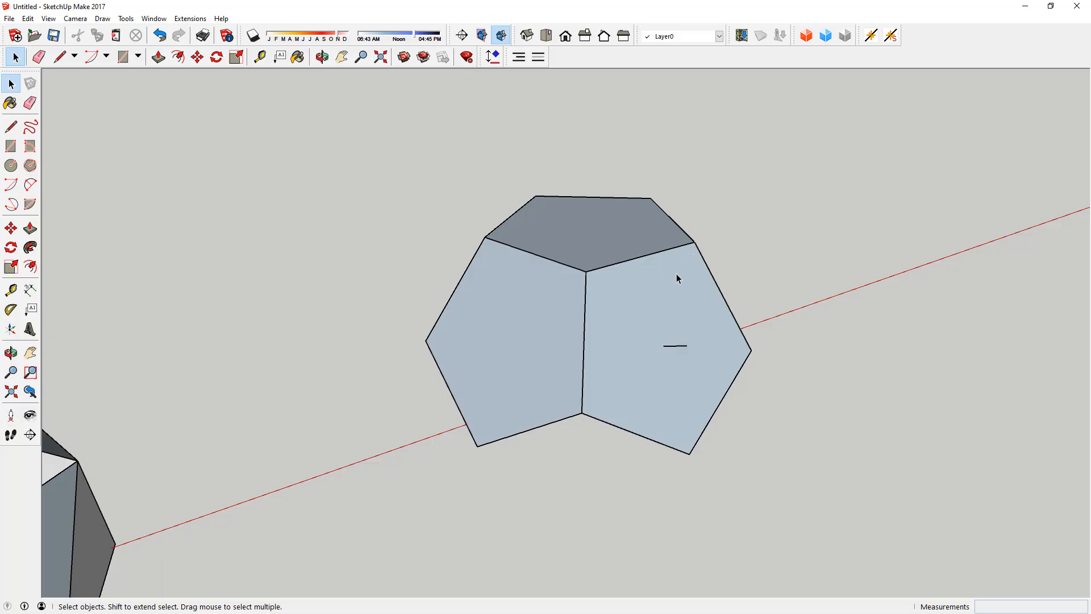
pyautogui.moveTo(733, 287); pyautogui.dragTo(619, 260, button='middle')
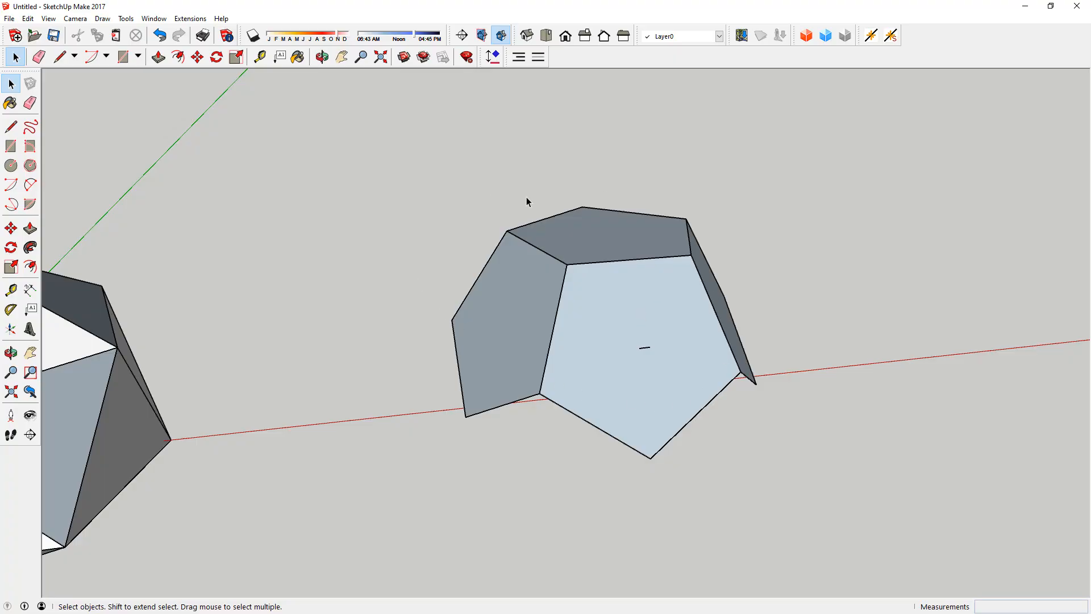
# Step: Select all the pentagons of the half shell, including the top one, and combine them into one group
pyautogui.moveTo(642, 241); pyautogui.dragTo(618, 122, button='middle')
pyautogui.click(619, 380)
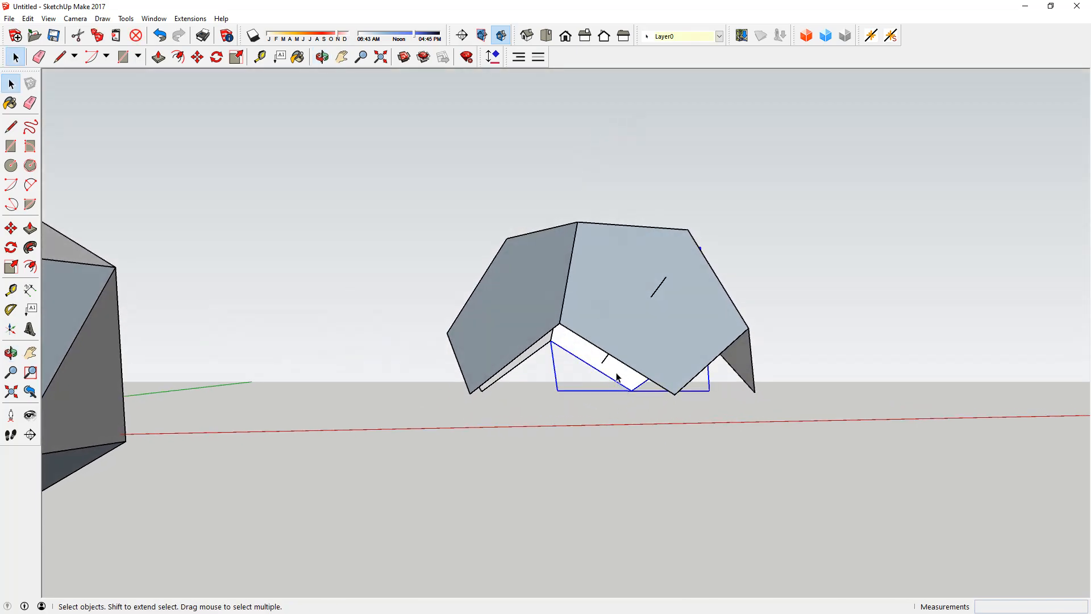
pyautogui.keyDown('ctrl'); pyautogui.click(521, 334); pyautogui.keyUp('ctrl')
pyautogui.keyDown('ctrl'); pyautogui.click(602, 294); pyautogui.keyUp('ctrl')
pyautogui.keyDown('ctrl'); pyautogui.click(509, 301); pyautogui.keyUp('ctrl')
pyautogui.moveTo(736, 362); pyautogui.dragTo(575, 428, button='middle')
pyautogui.keyDown('ctrl'); pyautogui.click(594, 266); pyautogui.keyUp('ctrl')
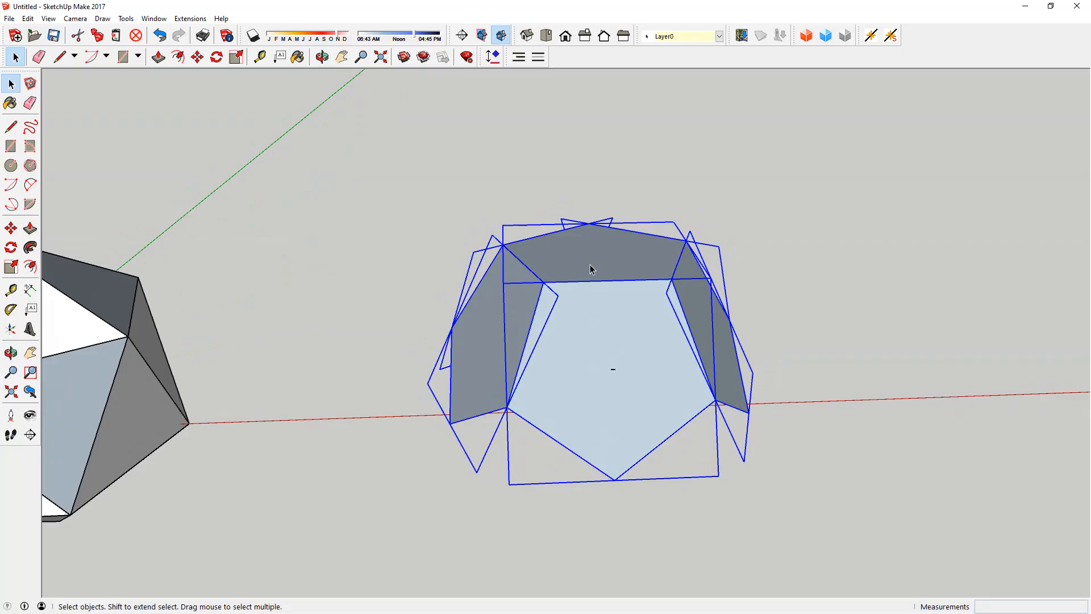
pyautogui.rightClick(590, 264)
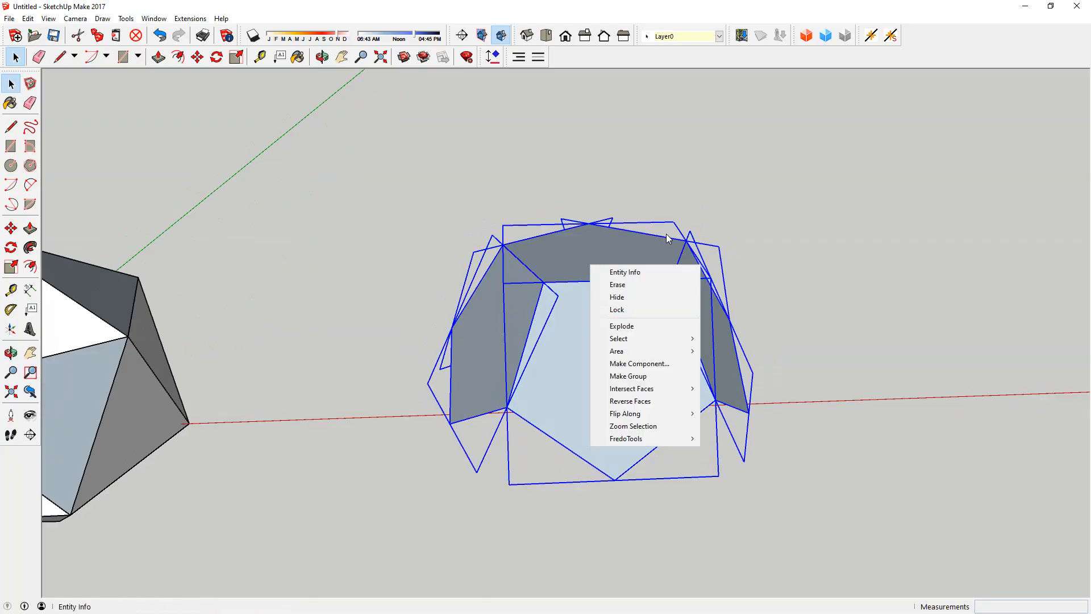
pyautogui.click(628, 375)
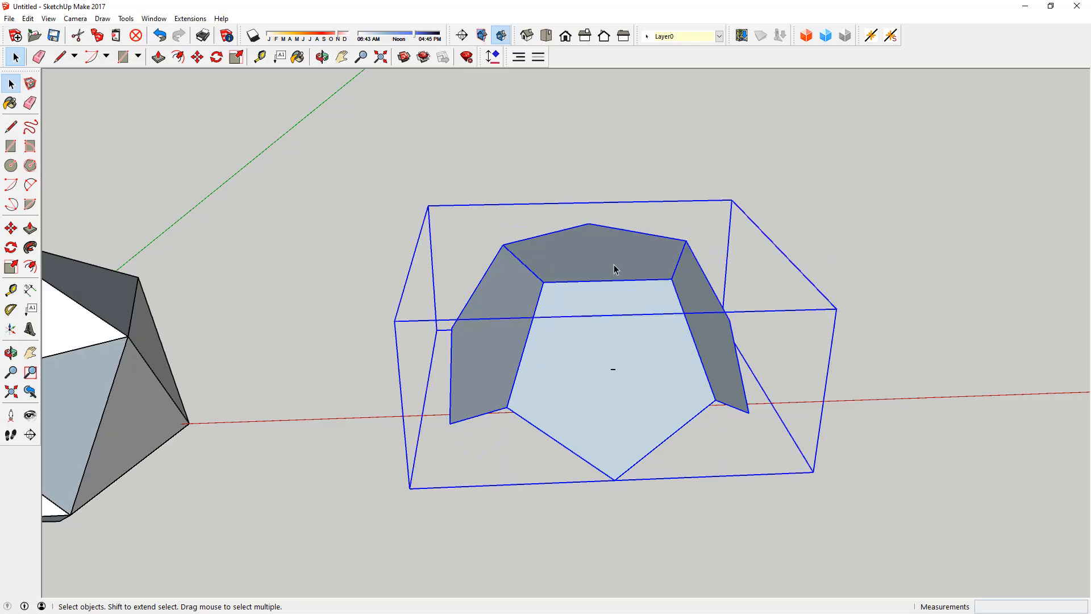
# Step: Rotate a copy of the half shell group 180° in the vertical plane about the midpoint of the top pentagon's front edge
pyautogui.press('o')
pyautogui.moveTo(634, 269); pyautogui.dragTo(648, 220)
pyautogui.press('space')
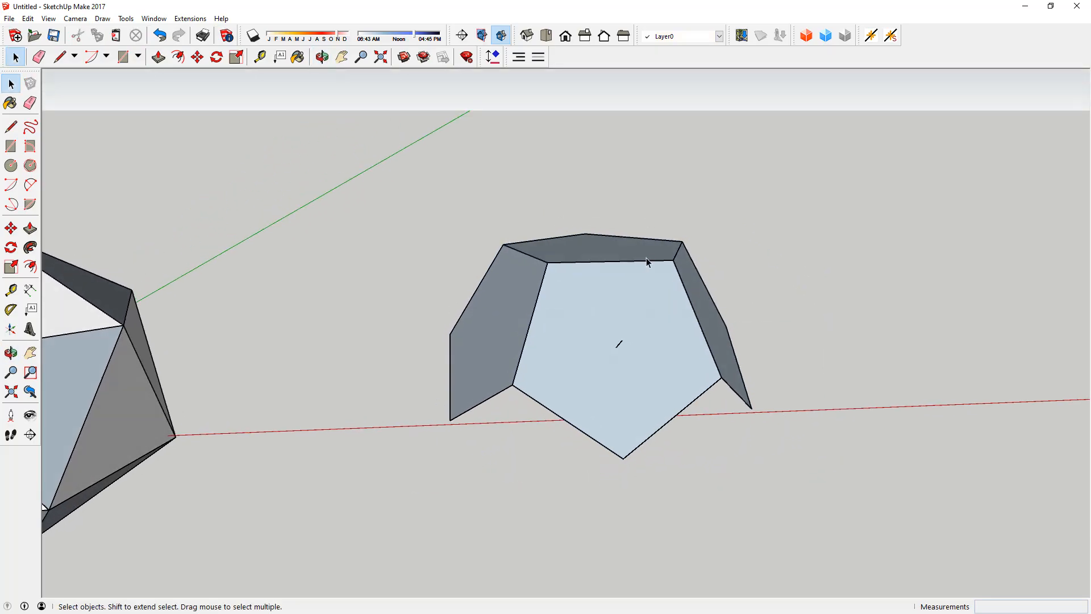
pyautogui.click(596, 264)
pyautogui.press('q')
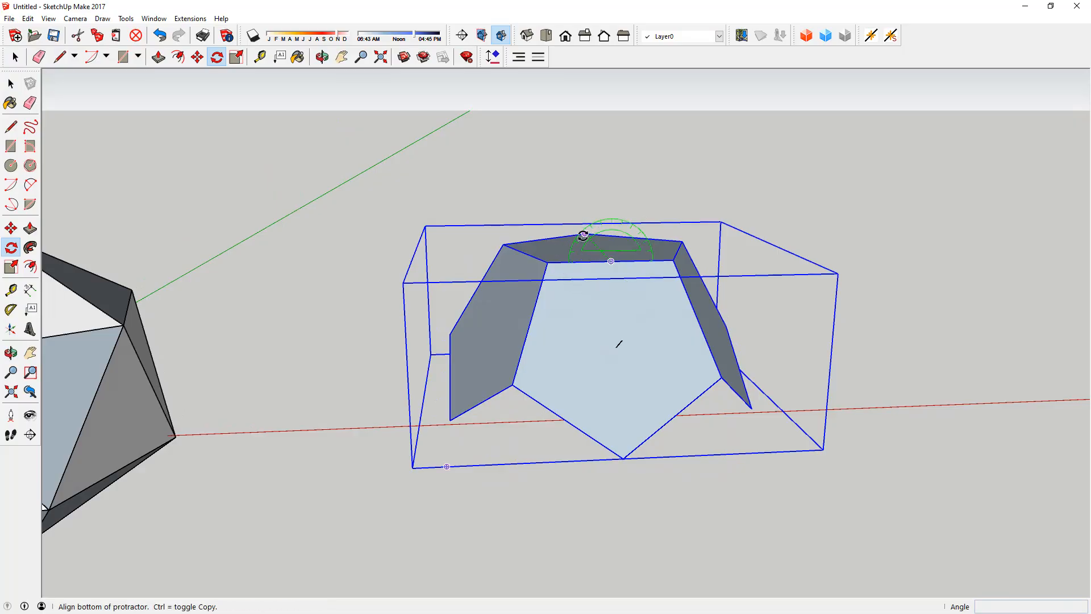
pyautogui.click(547, 262)
pyautogui.press('ctrl')
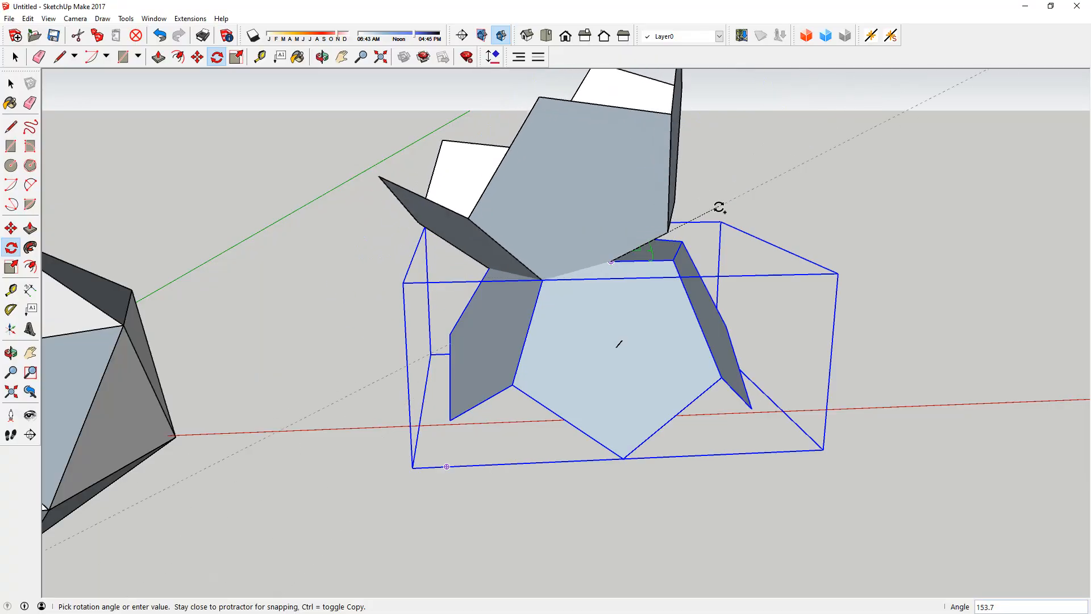
pyautogui.click(677, 249)
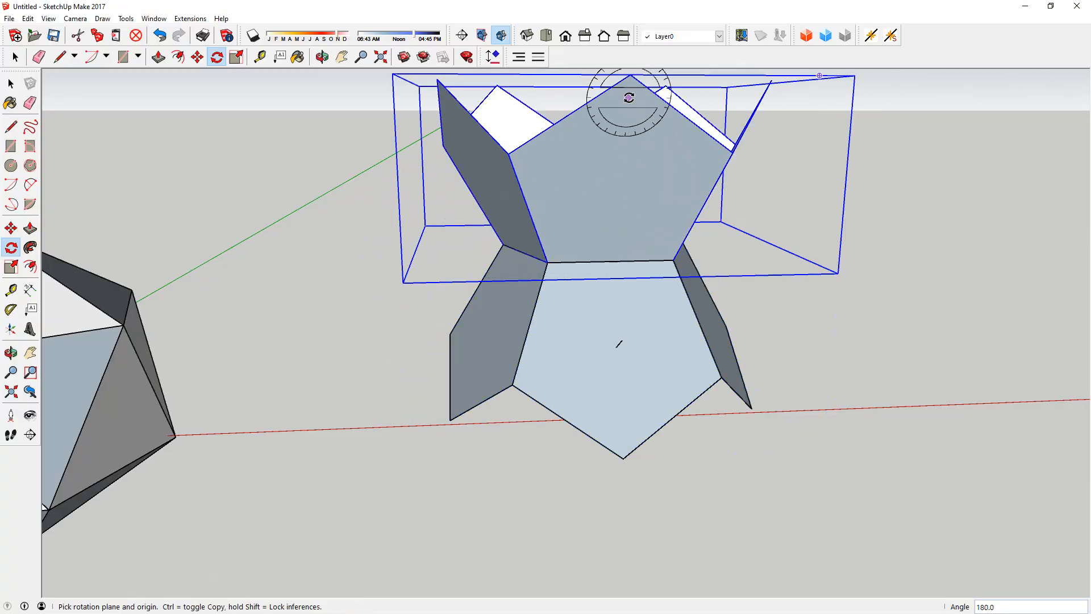
# Step: Move the flipped copy by its front pentagon's corner onto the lower corner between two side pentagons of the original half
pyautogui.press('m')
pyautogui.click(630, 75)
pyautogui.click(512, 385)
# Step: Rotate the lower half 36° about the vertical axis through the shared corner so it closes the dodecahedron
pyautogui.press('q')
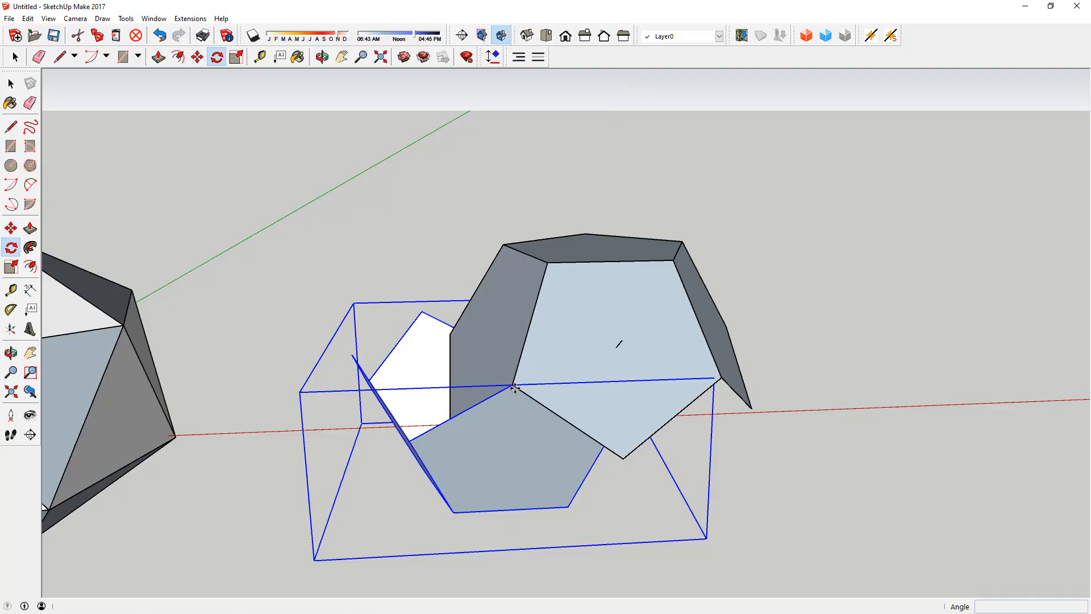
pyautogui.click(512, 385)
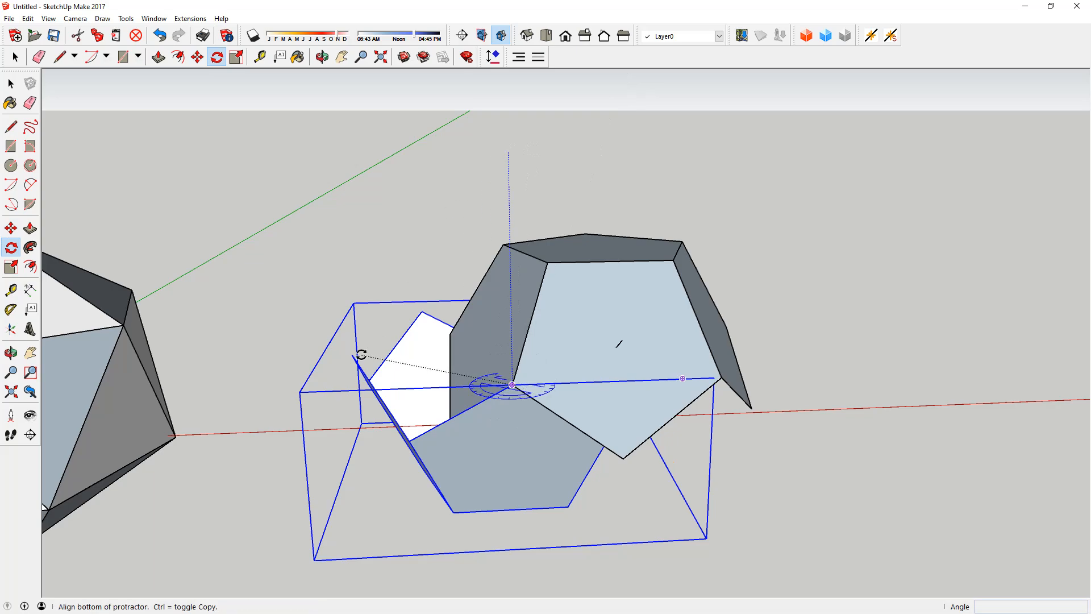
pyautogui.moveTo(360, 355); pyautogui.dragTo(541, 396, button='middle')
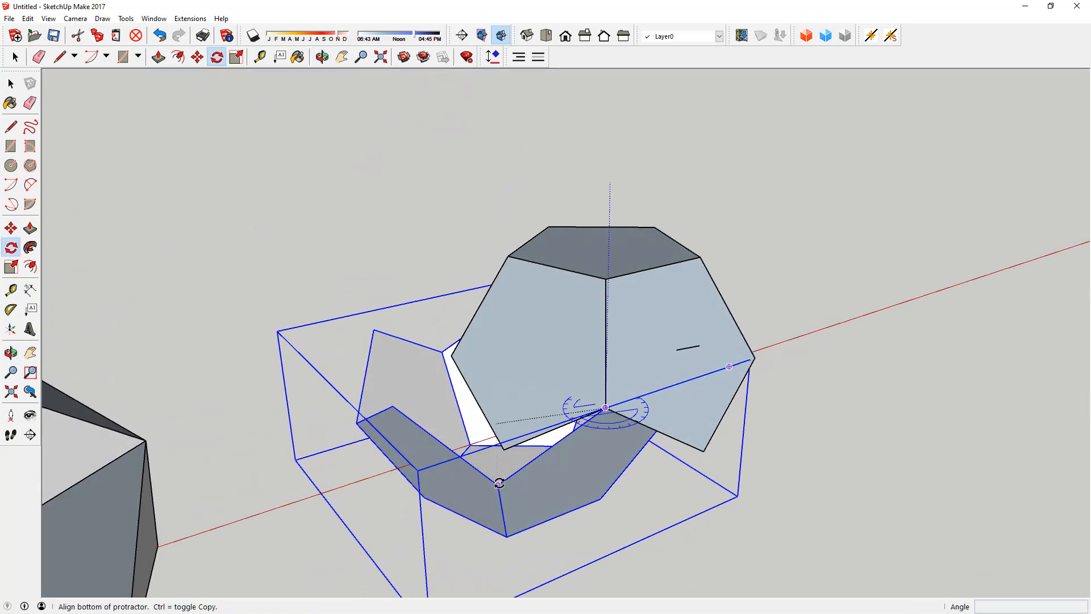
pyautogui.click(496, 424)
pyautogui.press('Escape')
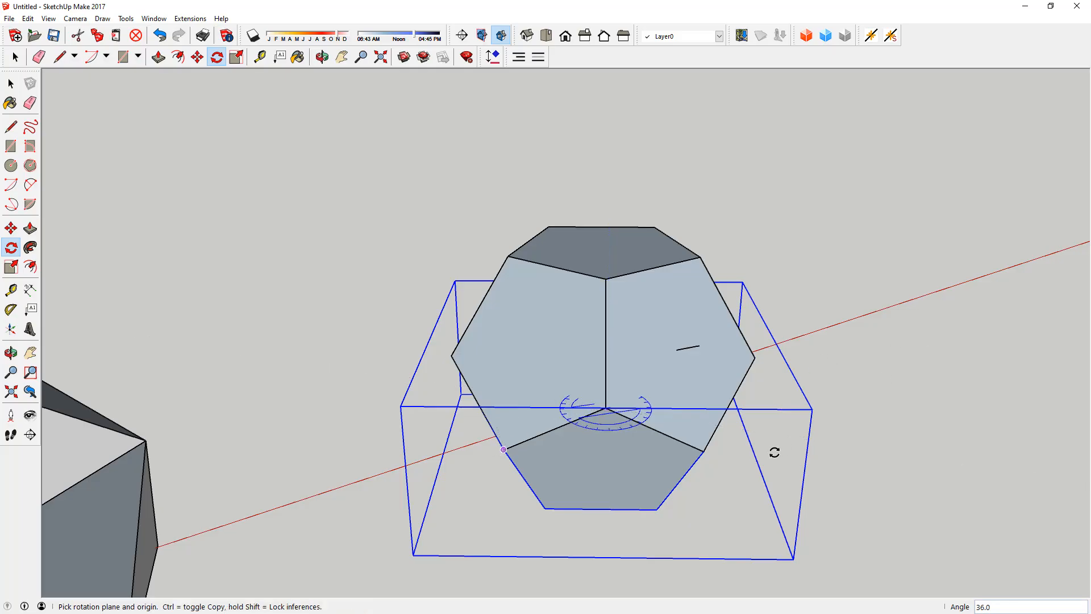
pyautogui.press('space')
pyautogui.click(801, 449)
# Step: Examine the completed dodecahedron from several sides and compare it with the icosahedron and the intersecting rectangles
pyautogui.moveTo(675, 455); pyautogui.dragTo(312, 163, button='middle')
pyautogui.moveTo(537, 414); pyautogui.dragTo(647, 389, button='middle')
pyautogui.moveTo(579, 347); pyautogui.dragTo(533, 462, button='middle')
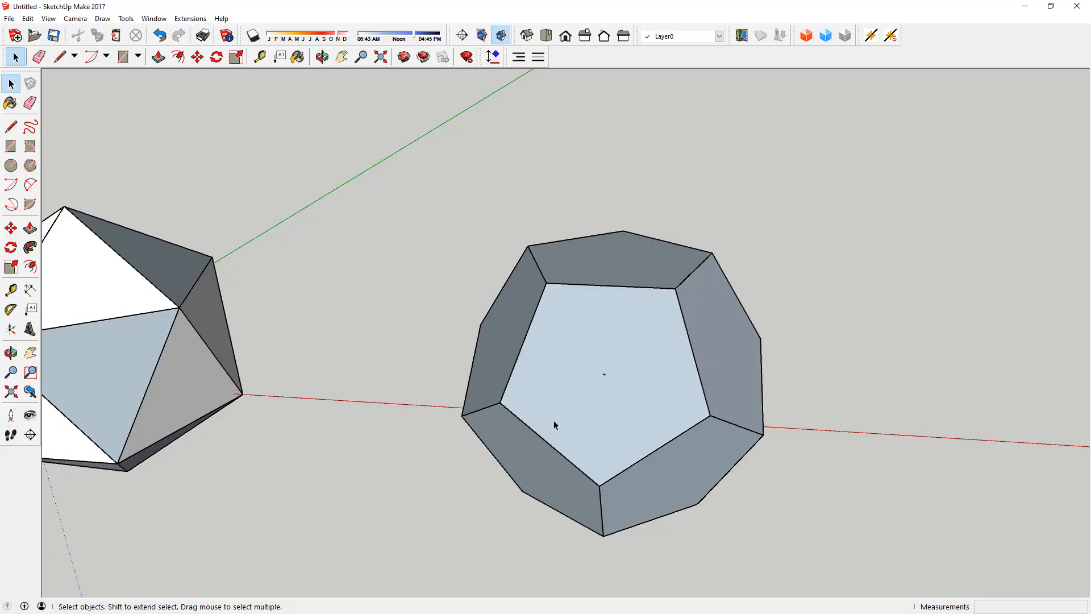
pyautogui.moveTo(570, 414); pyautogui.dragTo(678, 325, button='middle')
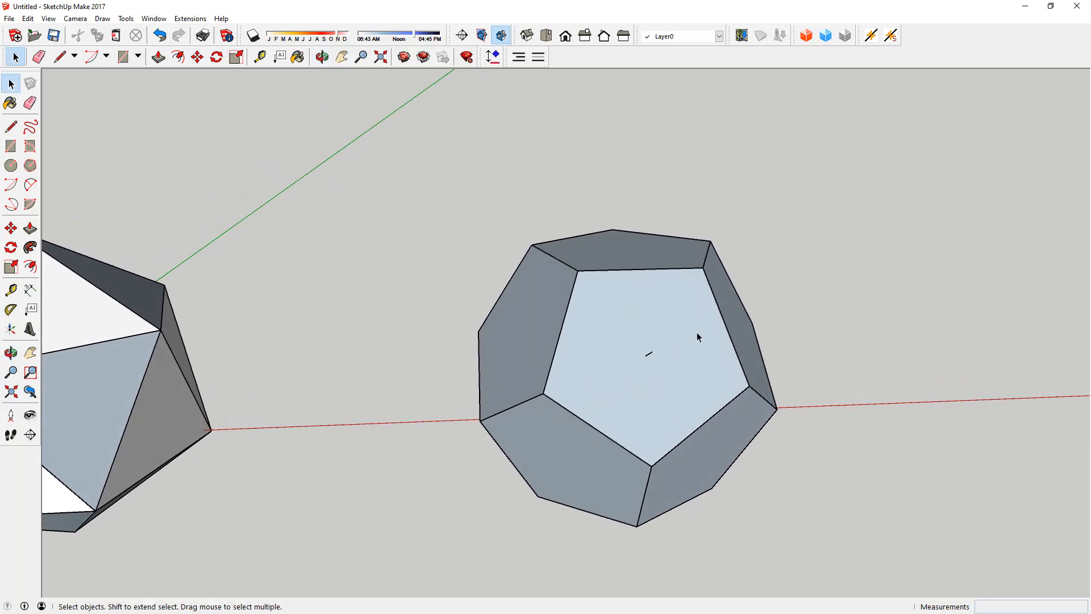
pyautogui.scroll(-4, 697, 333)
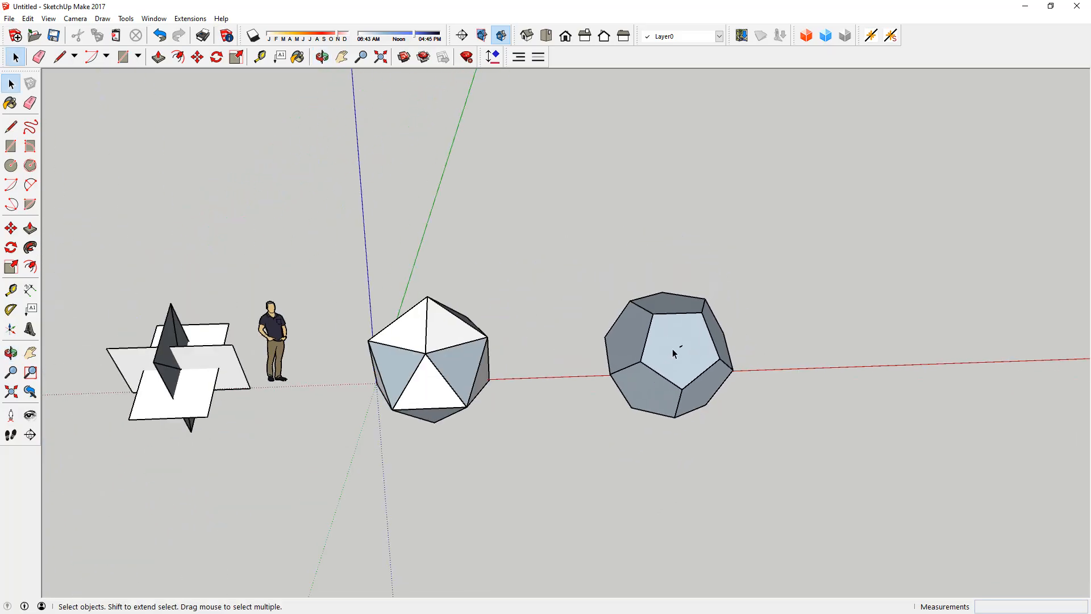
pyautogui.moveTo(652, 356); pyautogui.dragTo(518, 321, button='middle')
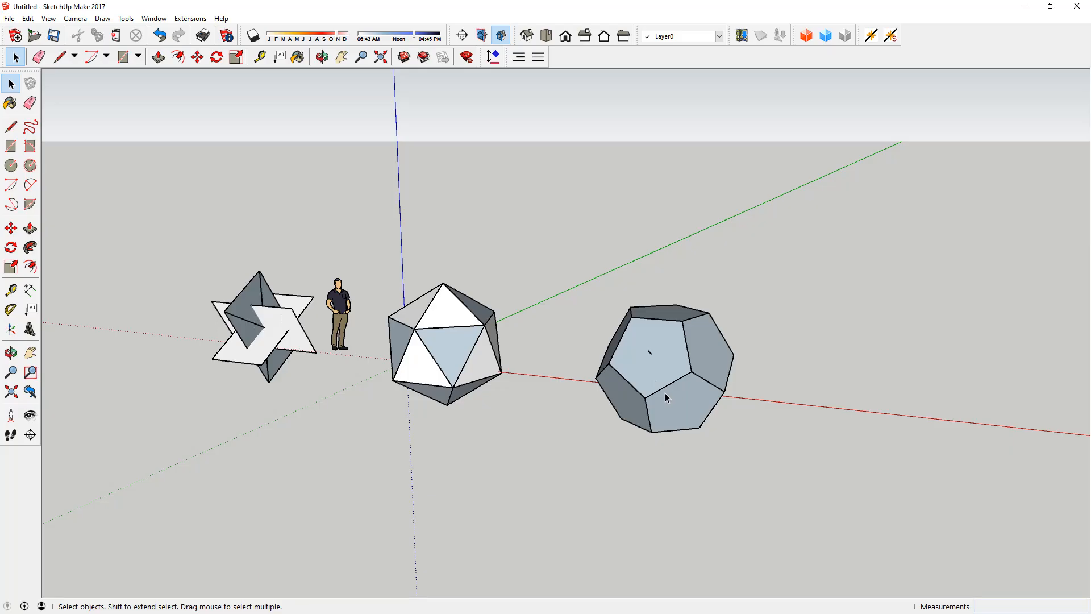
pyautogui.scroll(6, 662, 393)
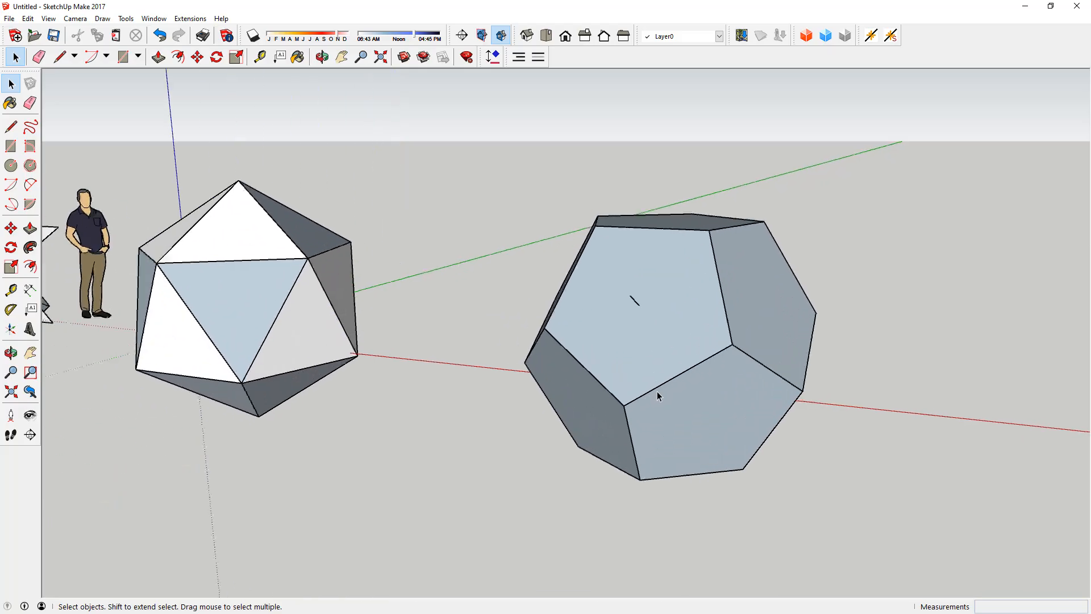
pyautogui.scroll(-8, 658, 391)
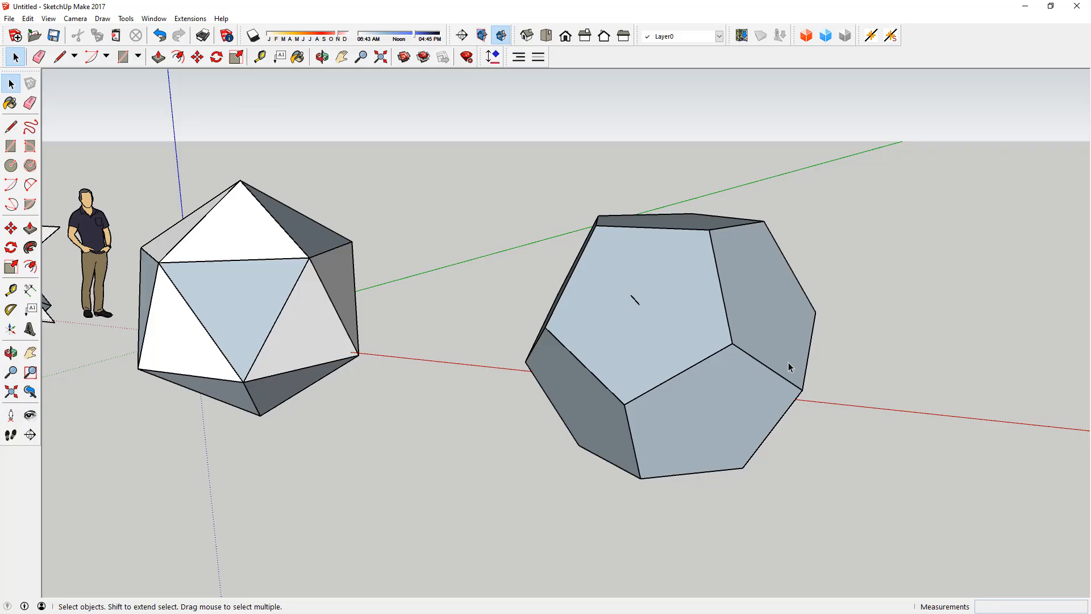
pyautogui.scroll(-3, 767, 334)
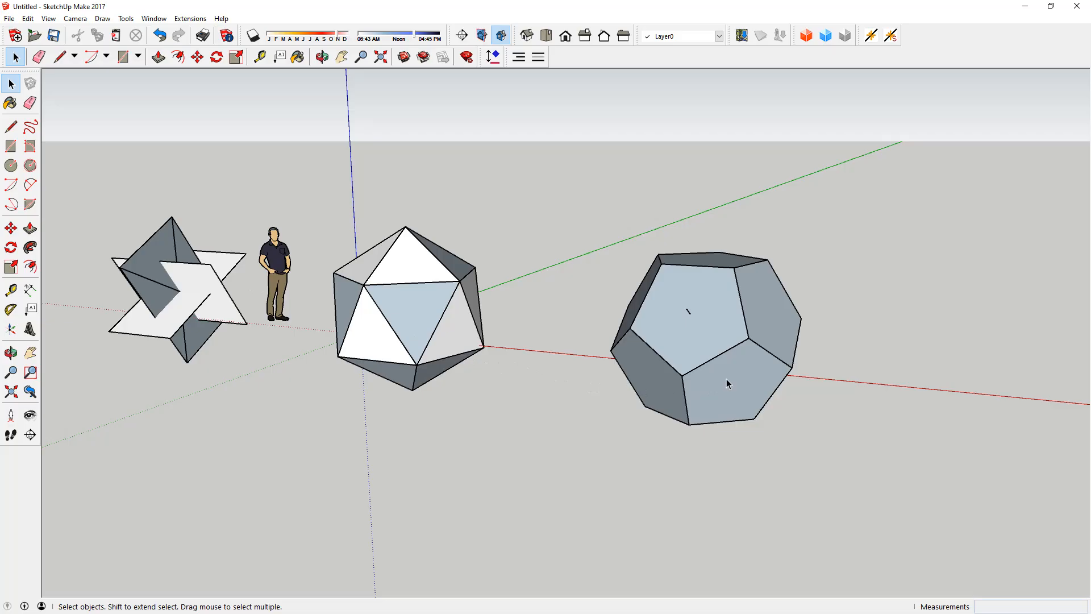
pyautogui.moveTo(726, 378); pyautogui.dragTo(710, 414, button='middle')
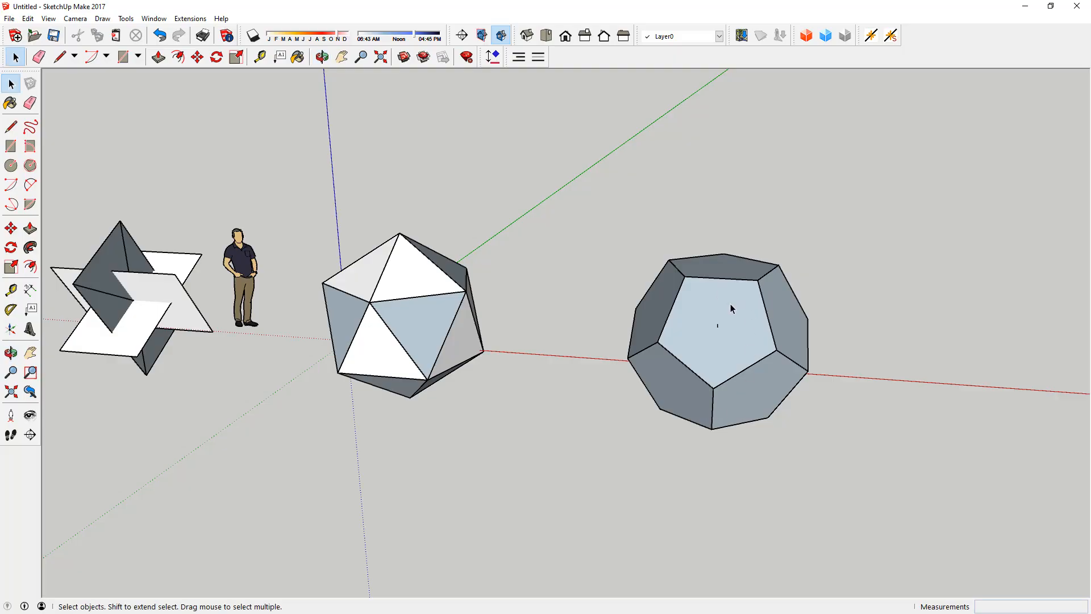
pyautogui.click(699, 319)
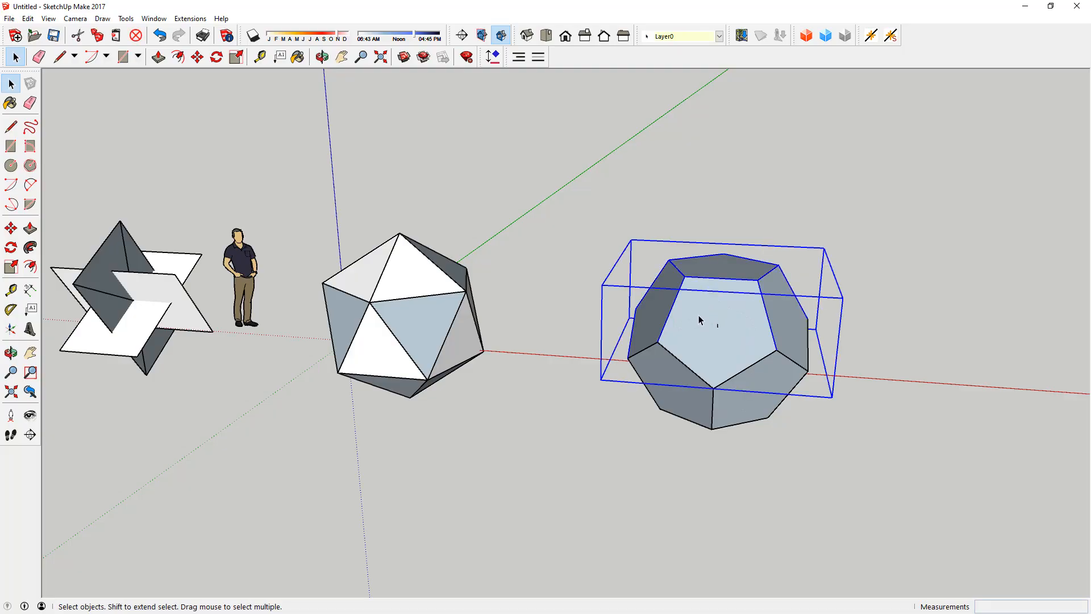
pyautogui.click(349, 480)
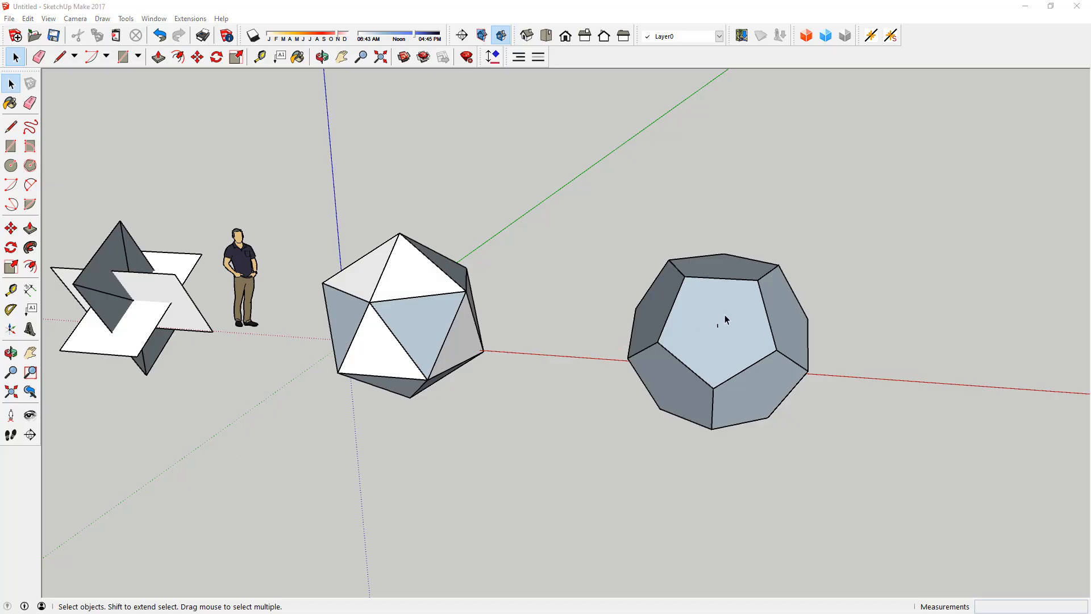
# Step: Delete the grouped lower half of the dodecahedron and inspect the inside of the upper half
pyautogui.moveTo(691, 321); pyautogui.dragTo(753, 321, button='middle')
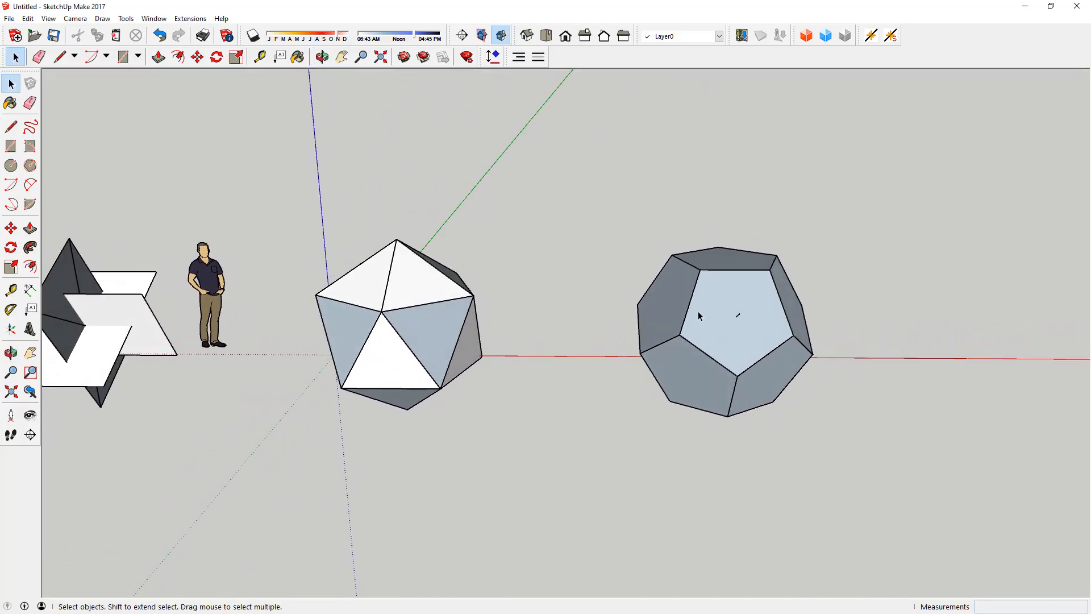
pyautogui.click(690, 375)
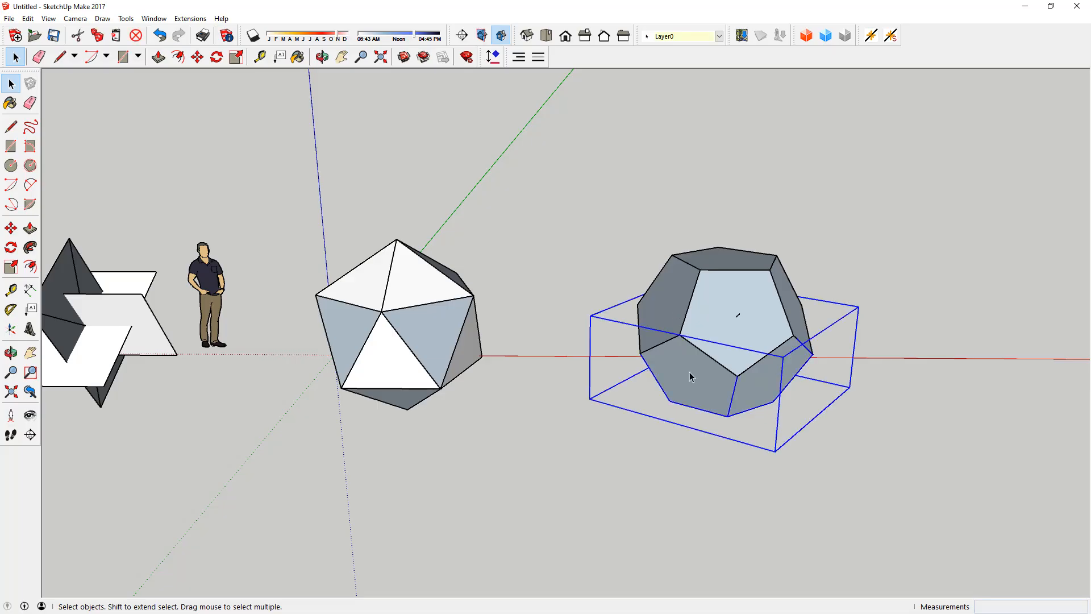
pyautogui.press('Delete')
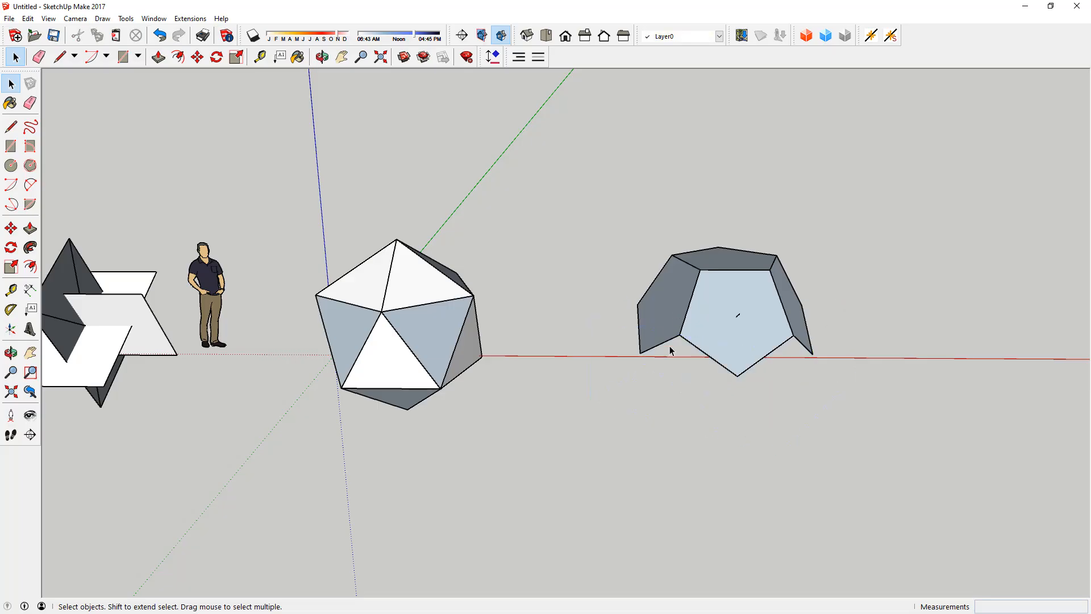
pyautogui.scroll(2, 708, 320)
pyautogui.moveTo(708, 320); pyautogui.dragTo(788, 295, button='middle')
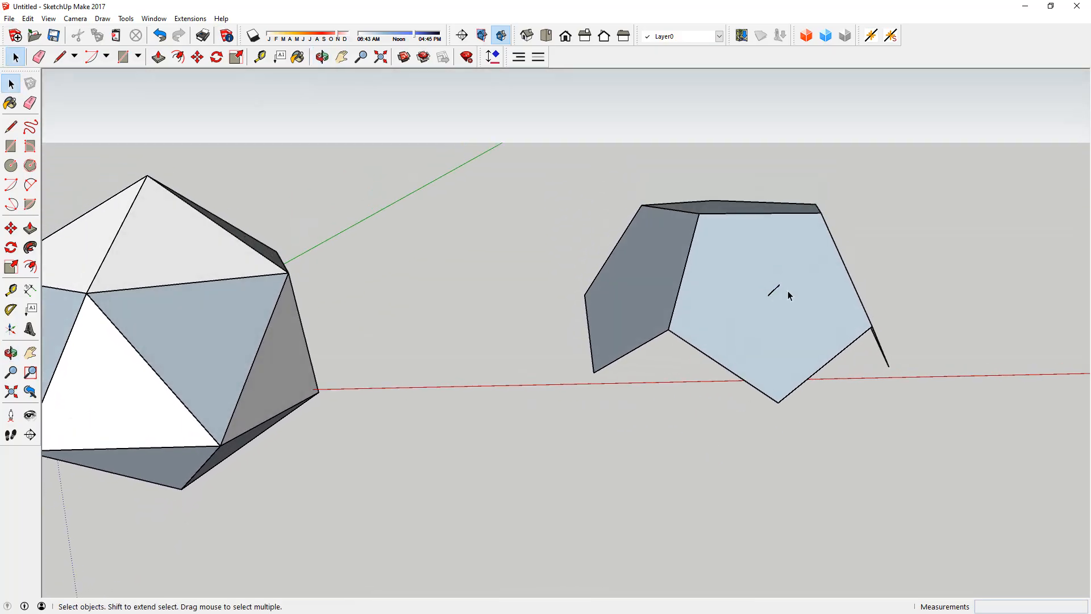
pyautogui.moveTo(726, 332); pyautogui.dragTo(774, 134, button='middle')
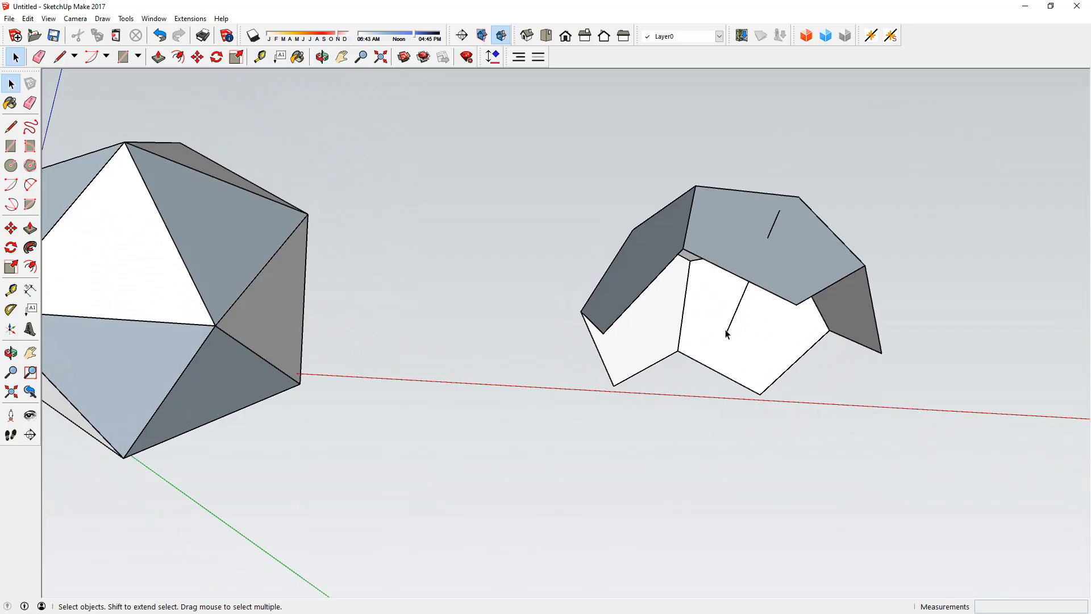
pyautogui.moveTo(731, 330); pyautogui.dragTo(762, 341, button='middle')
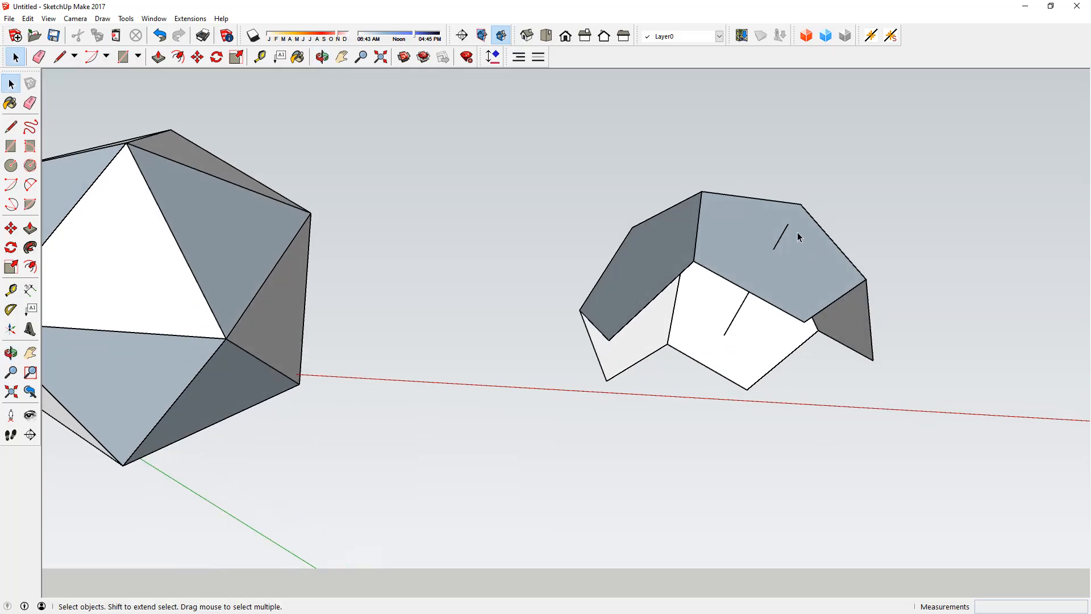
pyautogui.press('l')
pyautogui.click(724, 335)
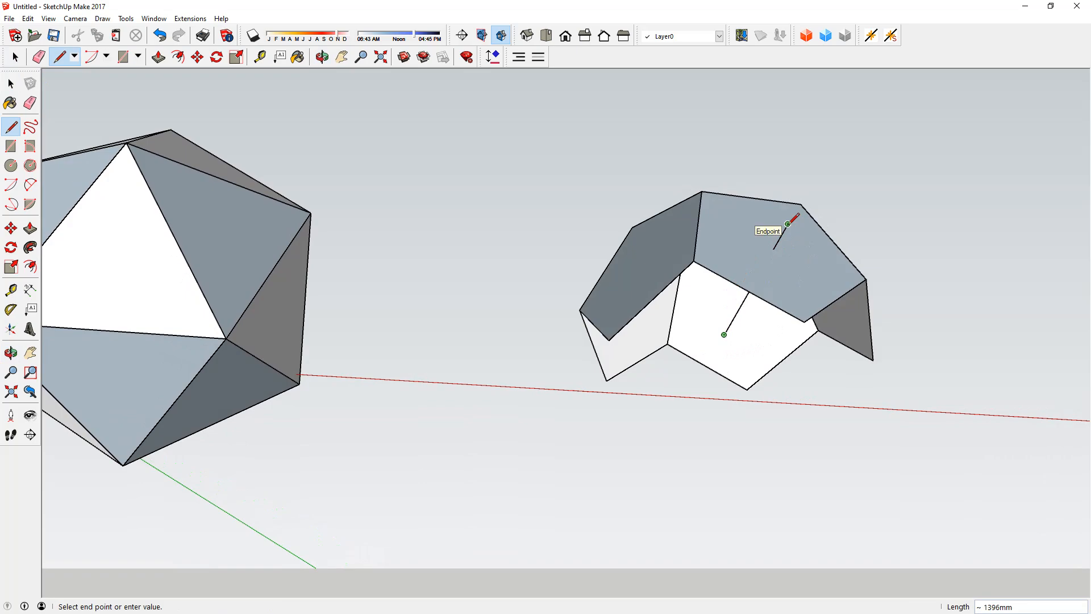
pyautogui.press('space')
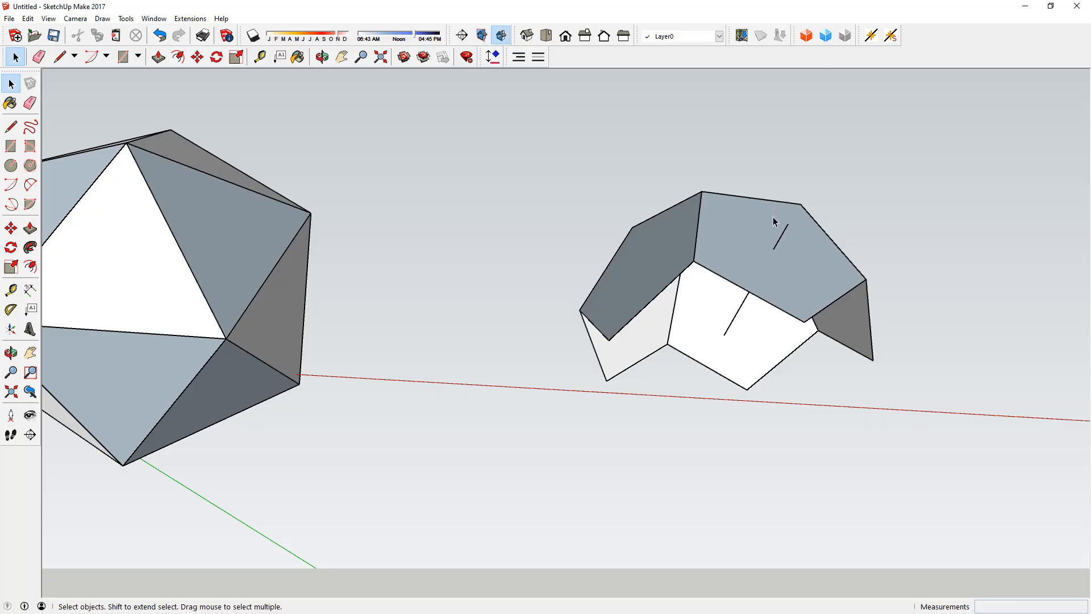
# Step: Place a vertical guide about 2466 mm long upward from the inner end of the line crossing the front side pentagon
pyautogui.moveTo(778, 260); pyautogui.dragTo(818, 275, button='middle')
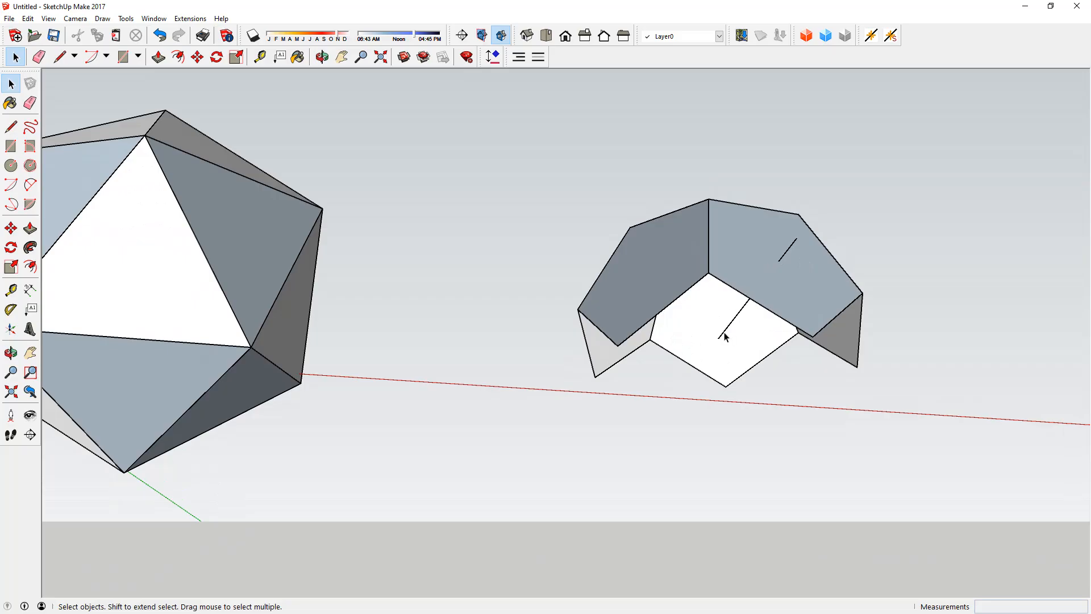
pyautogui.press('t')
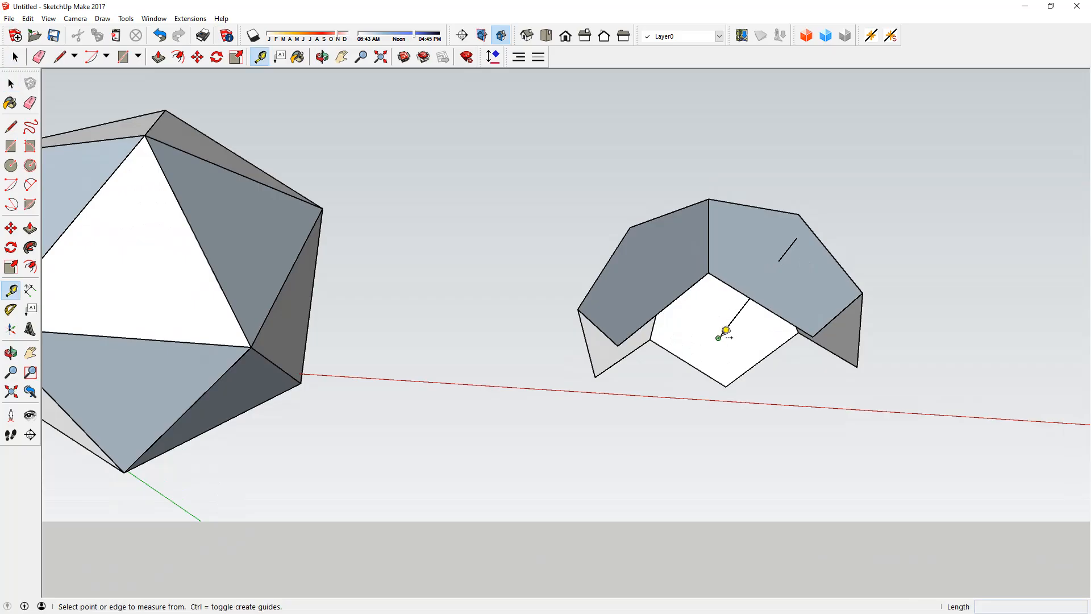
pyautogui.click(719, 338)
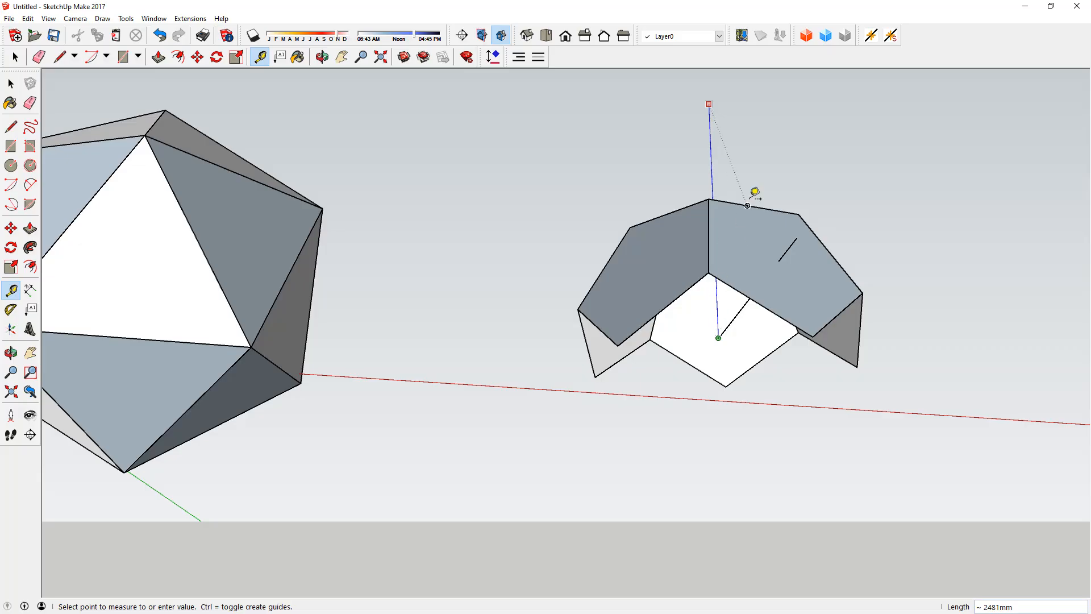
pyautogui.click(709, 106)
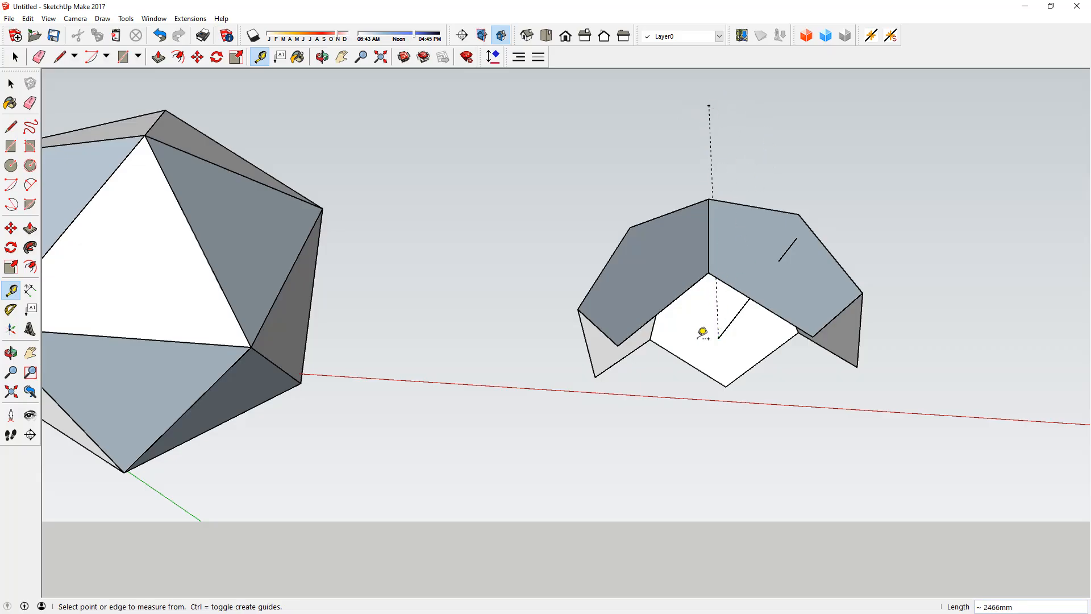
pyautogui.press('space')
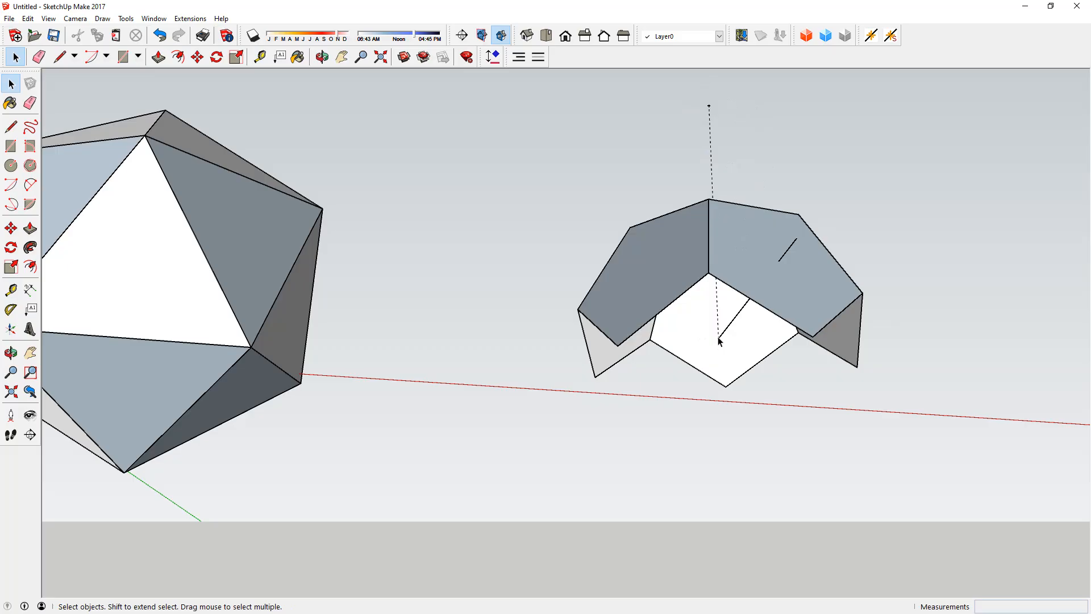
# Step: Add two crossing guides on the top pentagon, each from a corner to the midpoint of the opposite edge
pyautogui.moveTo(740, 295); pyautogui.dragTo(785, 428, button='middle')
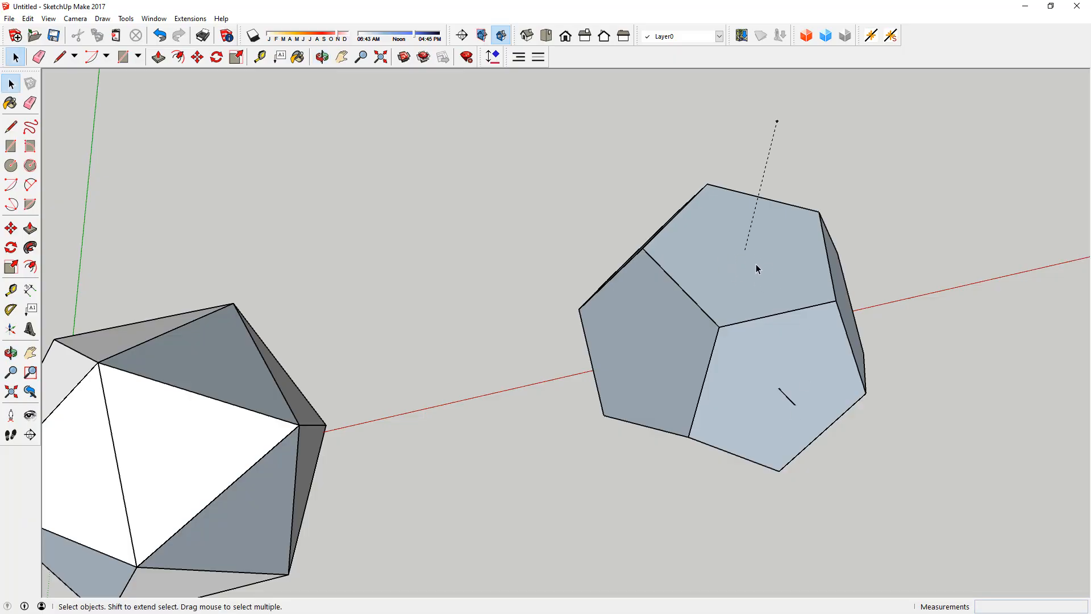
pyautogui.press('t')
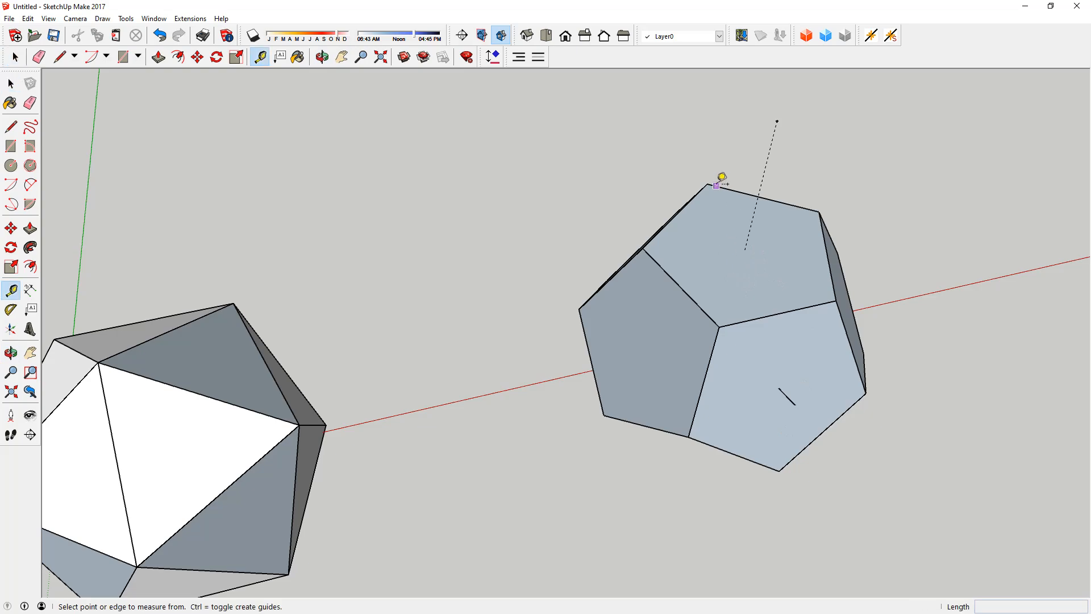
pyautogui.click(707, 184)
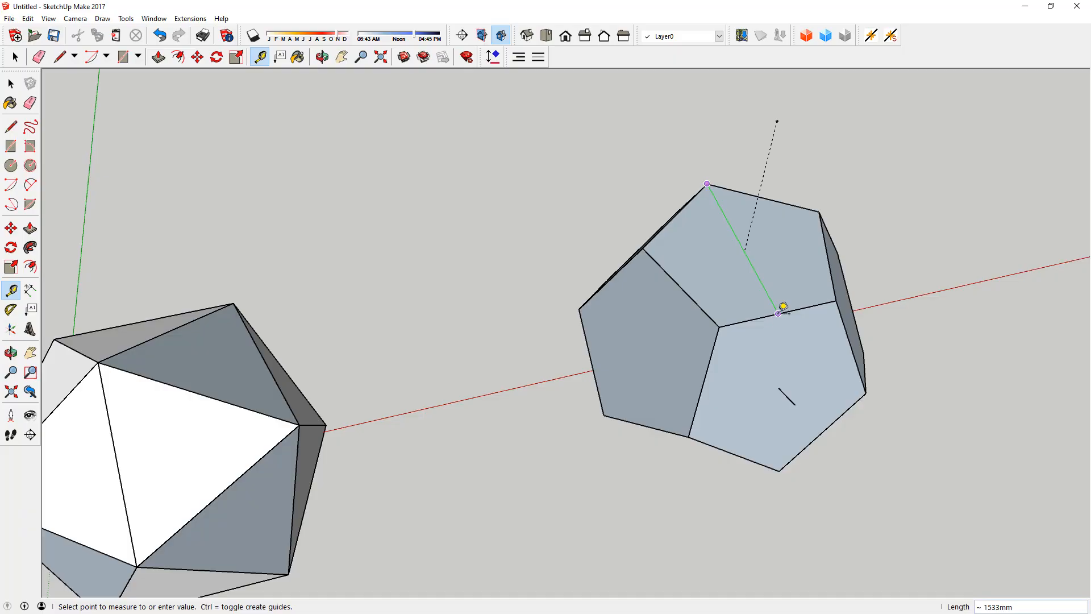
pyautogui.click(784, 307)
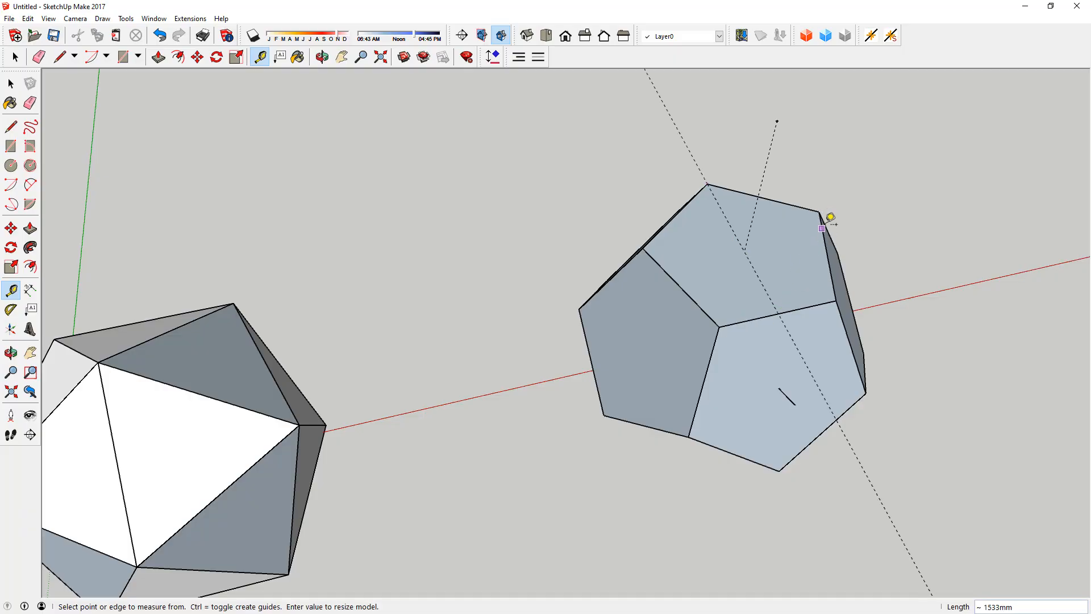
pyautogui.click(823, 209)
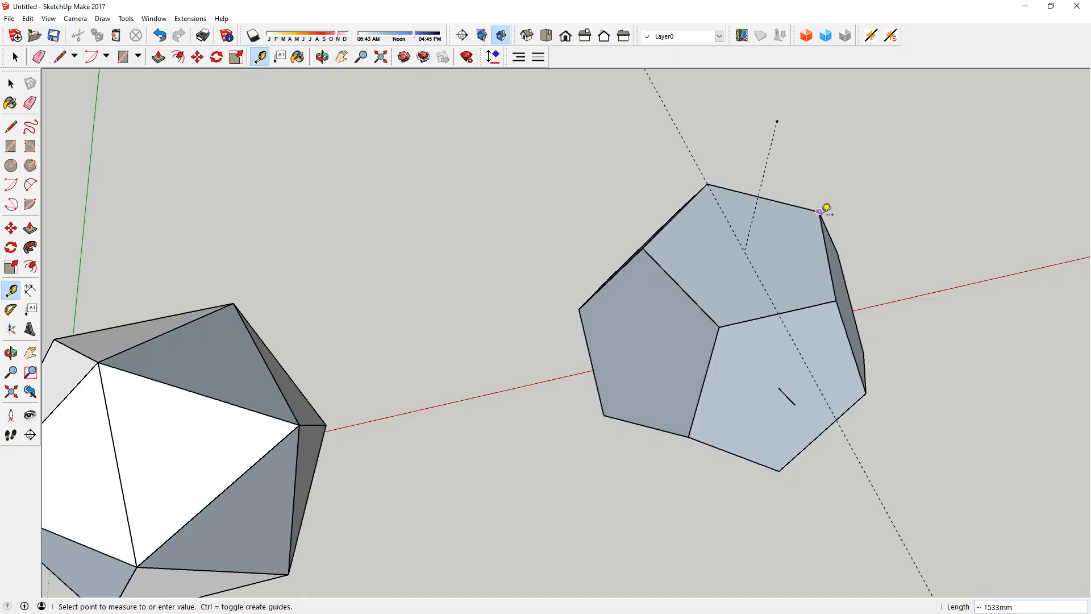
pyautogui.click(680, 286)
pyautogui.press('space')
pyautogui.scroll(10, 752, 252)
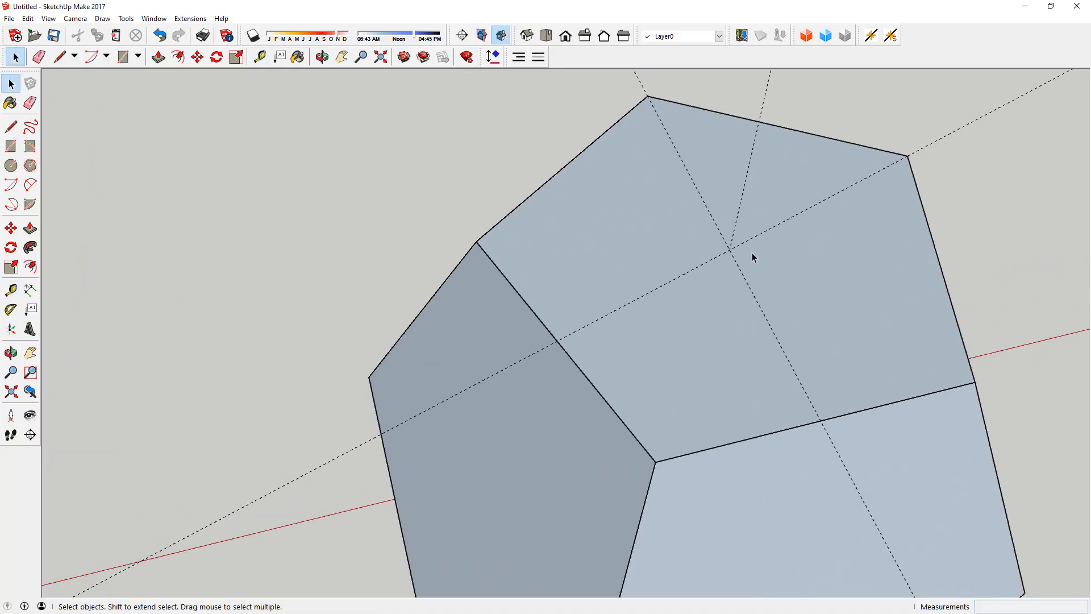
# Step: Check where the vertical guide meets the crossing on the top pentagon, and delete all the guides
pyautogui.moveTo(691, 236); pyautogui.dragTo(733, 172, button='middle')
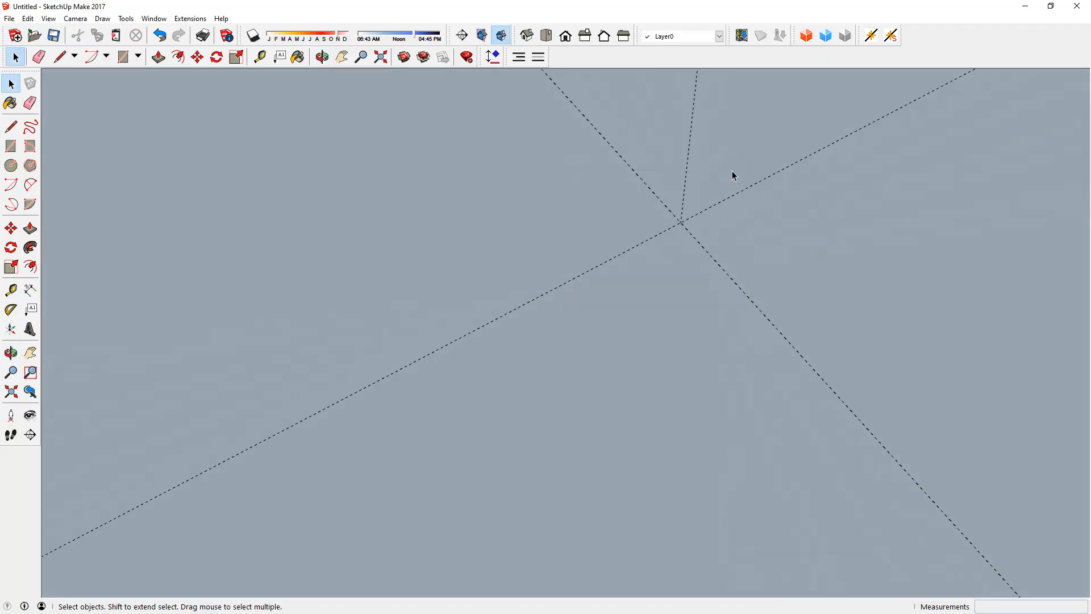
pyautogui.scroll(-6, 676, 185)
pyautogui.scroll(-4, 674, 186)
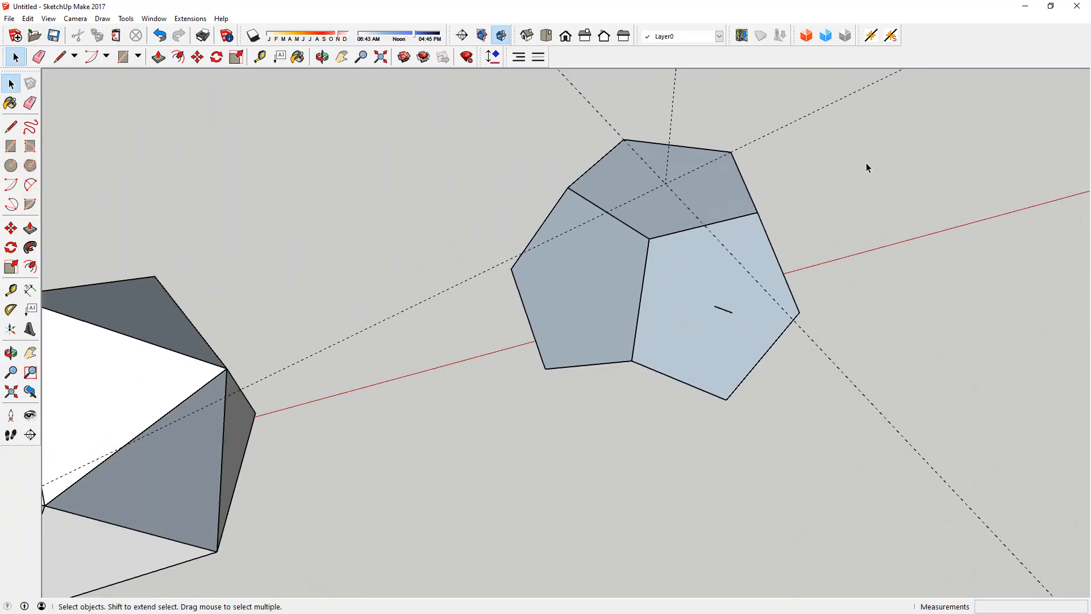
pyautogui.moveTo(853, 163); pyautogui.dragTo(626, 182, button='middle')
pyautogui.moveTo(696, 292); pyautogui.dragTo(718, 275, button='middle')
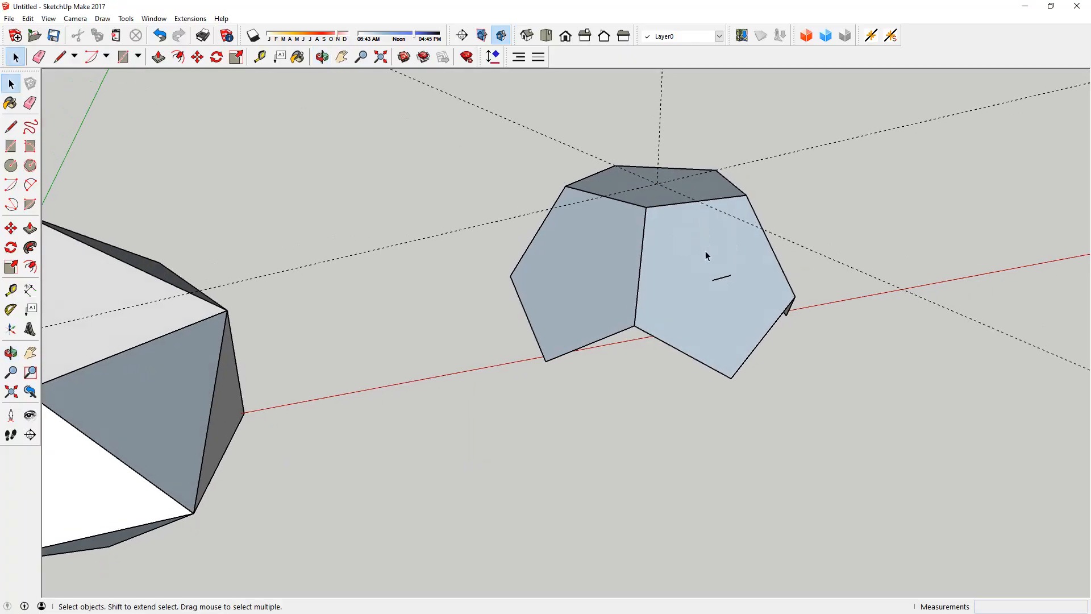
pyautogui.moveTo(699, 263); pyautogui.dragTo(732, 200, button='middle')
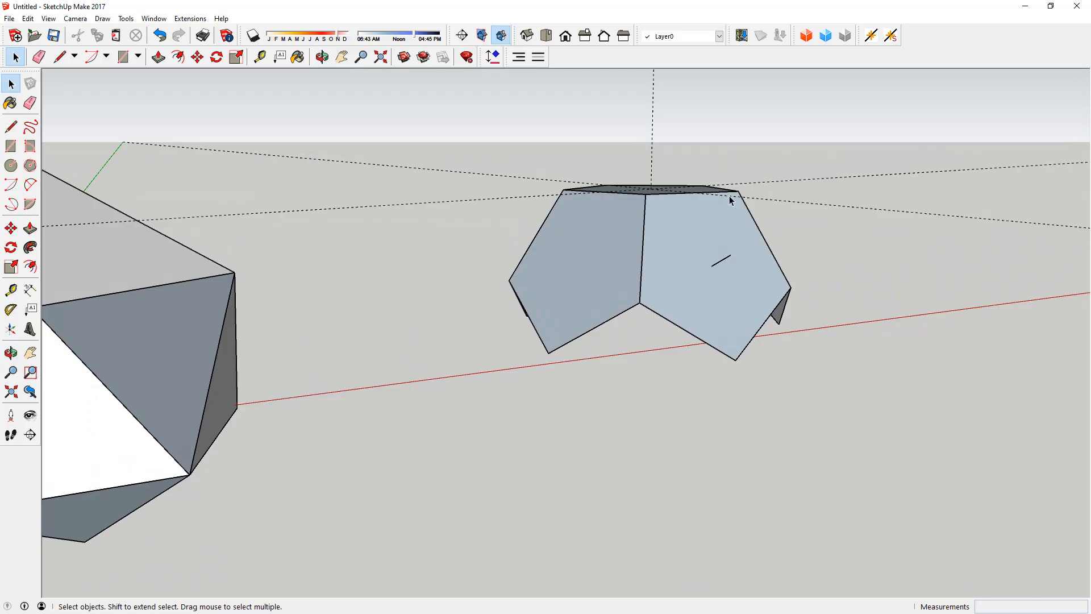
pyautogui.moveTo(728, 196); pyautogui.dragTo(756, 195, button='middle')
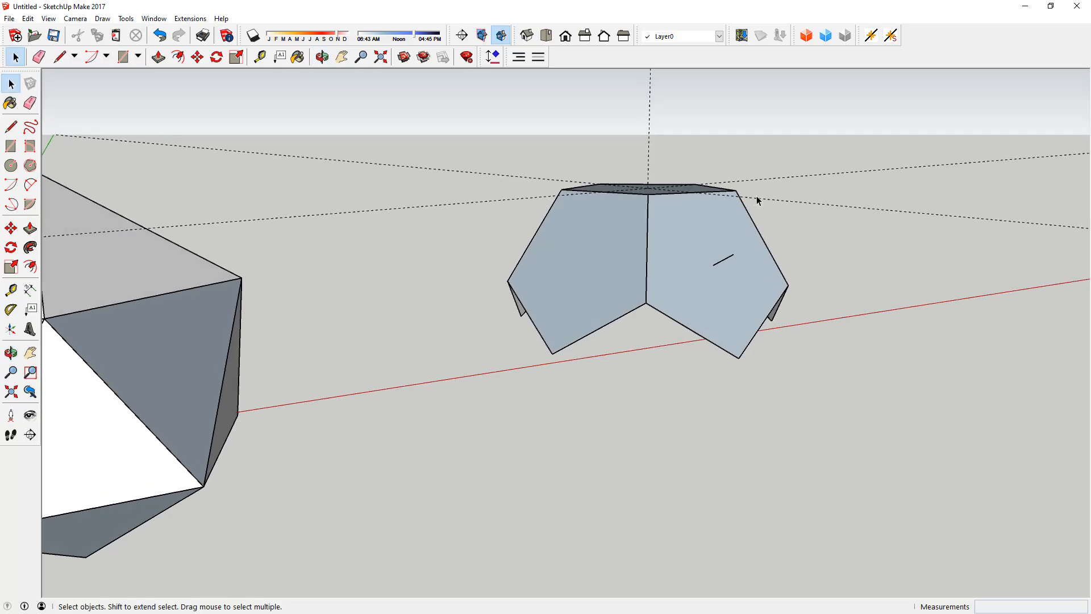
pyautogui.hotkey('shift', 'd')
# Step: Place a guide parallel to the top edge of the line's side pentagon, through the inner end of the line
pyautogui.press('t')
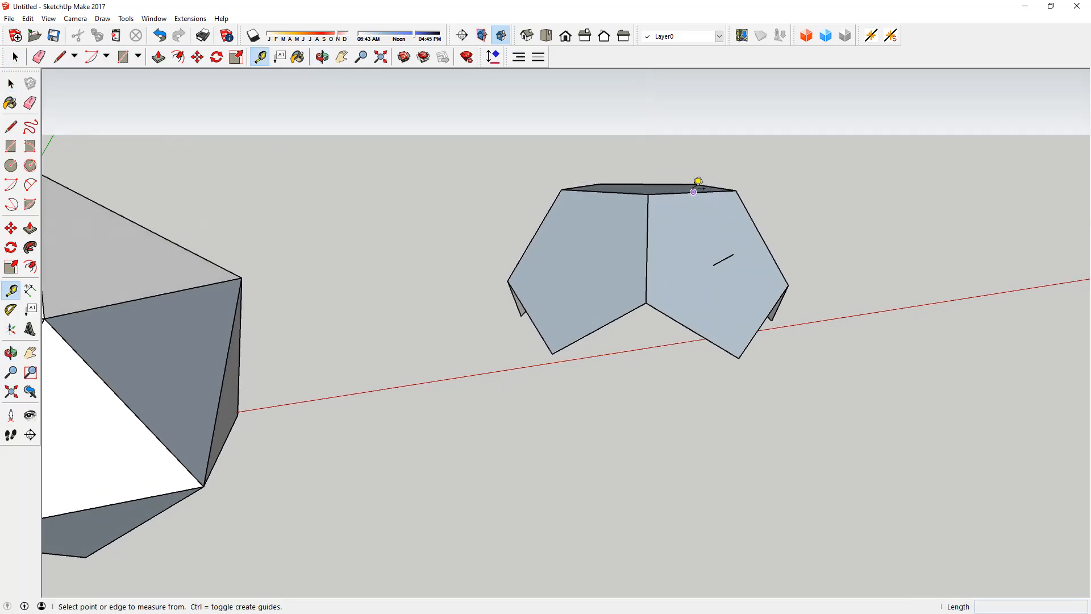
pyautogui.click(671, 192)
pyautogui.moveTo(671, 192)
pyautogui.mouseDown(button='middle')
pyautogui.moveTo(677, 243)
pyautogui.moveTo(706, 195)
pyautogui.moveTo(675, 181)
pyautogui.mouseUp(button='middle')
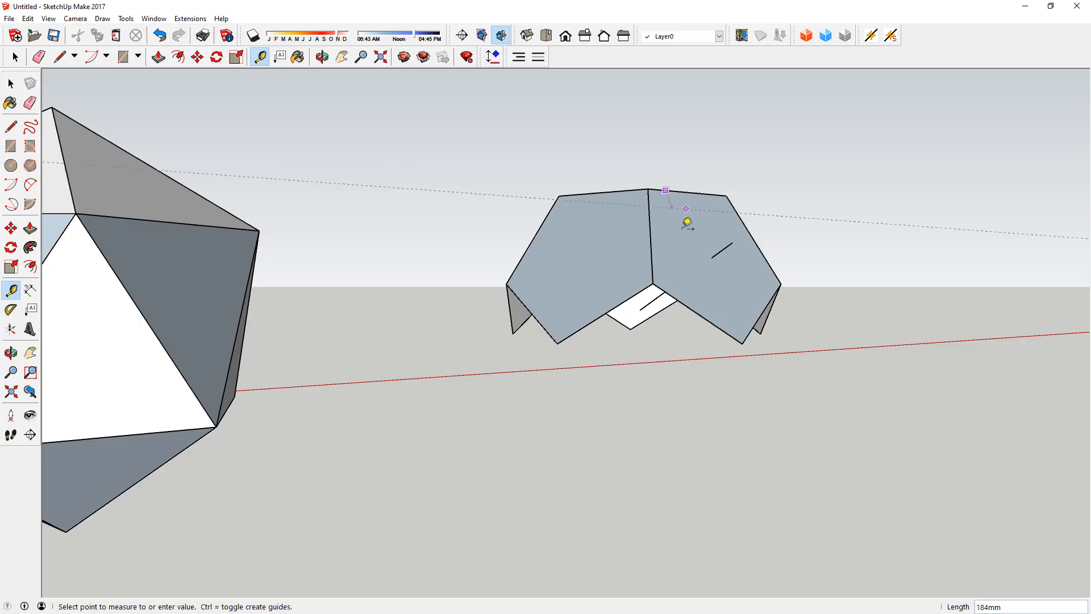
pyautogui.click(642, 308)
# Step: Try to rotate the line through the side pentagon 72° about its inner end, using the guide as rotation axis
pyautogui.press('space')
pyautogui.click(722, 250)
pyautogui.press('q')
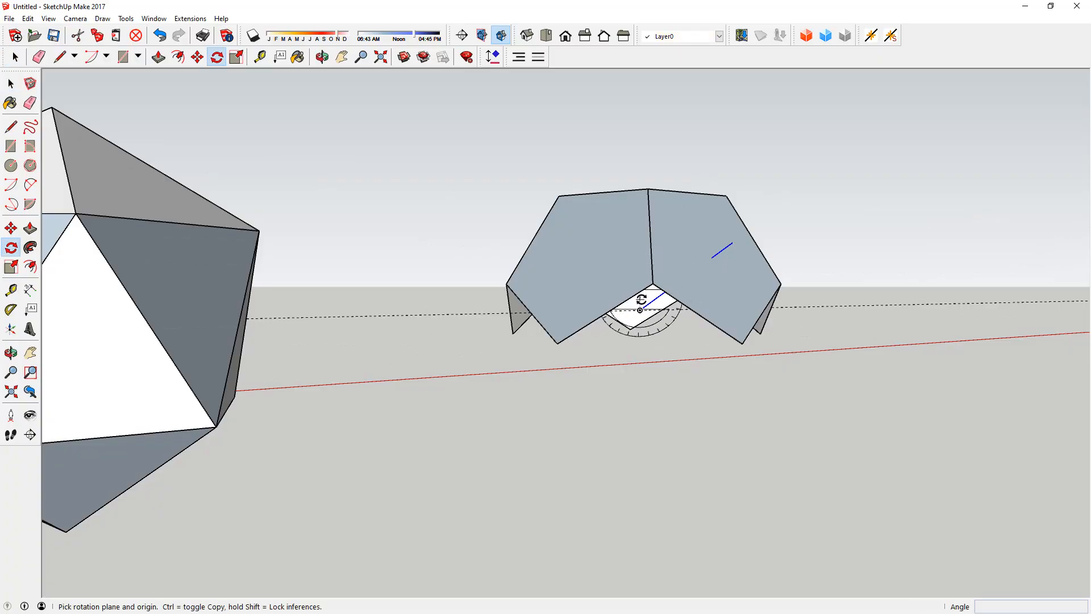
pyautogui.click(820, 306)
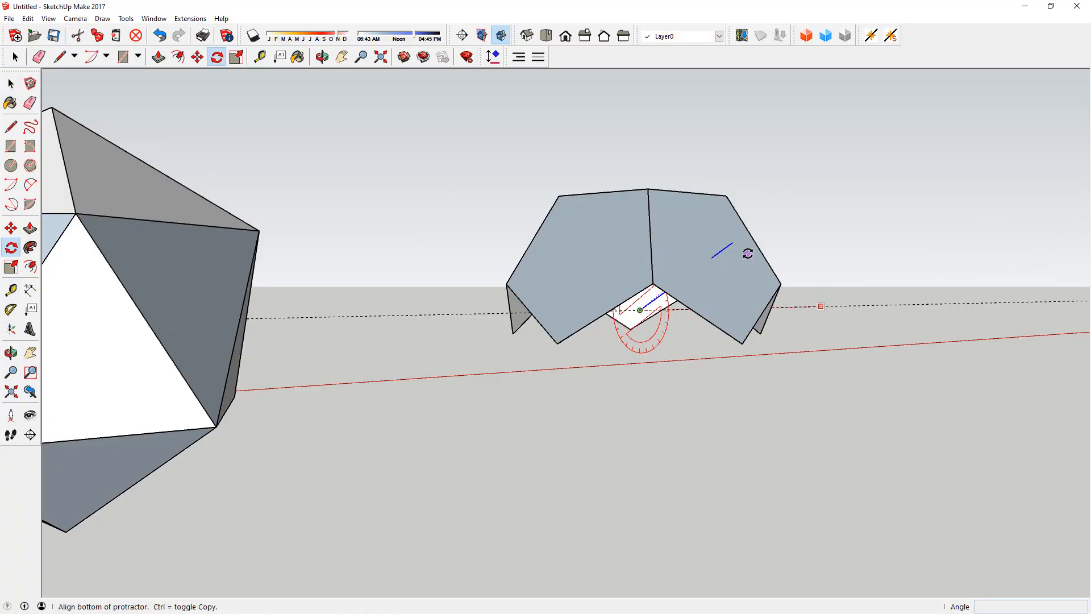
pyautogui.moveTo(733, 236); pyautogui.dragTo(737, 358, button='middle')
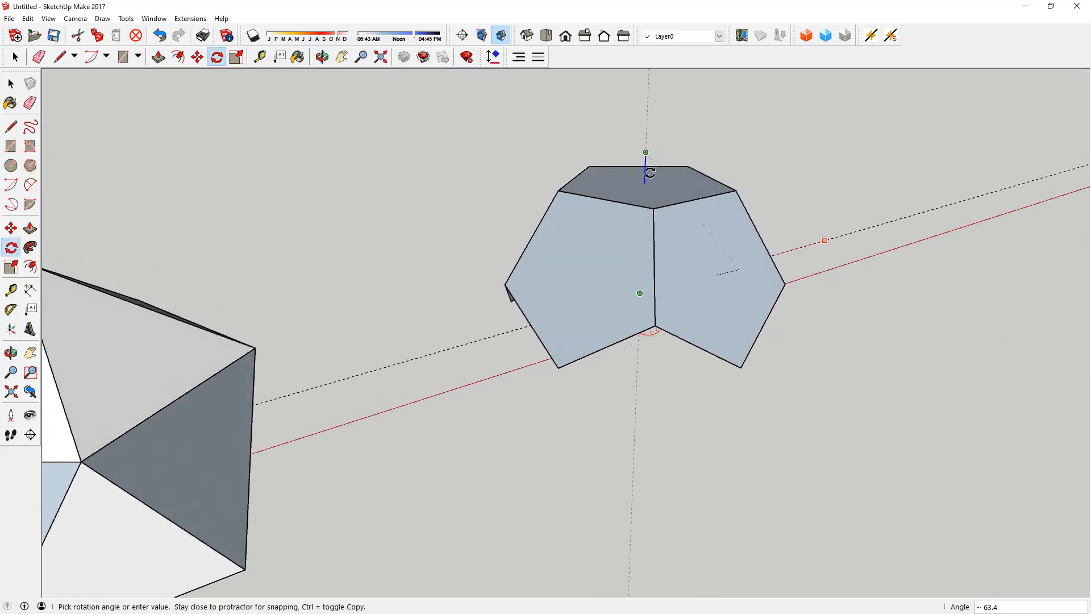
pyautogui.write('72')
pyautogui.press('Return')
pyautogui.moveTo(649, 172); pyautogui.dragTo(635, 117, button='middle')
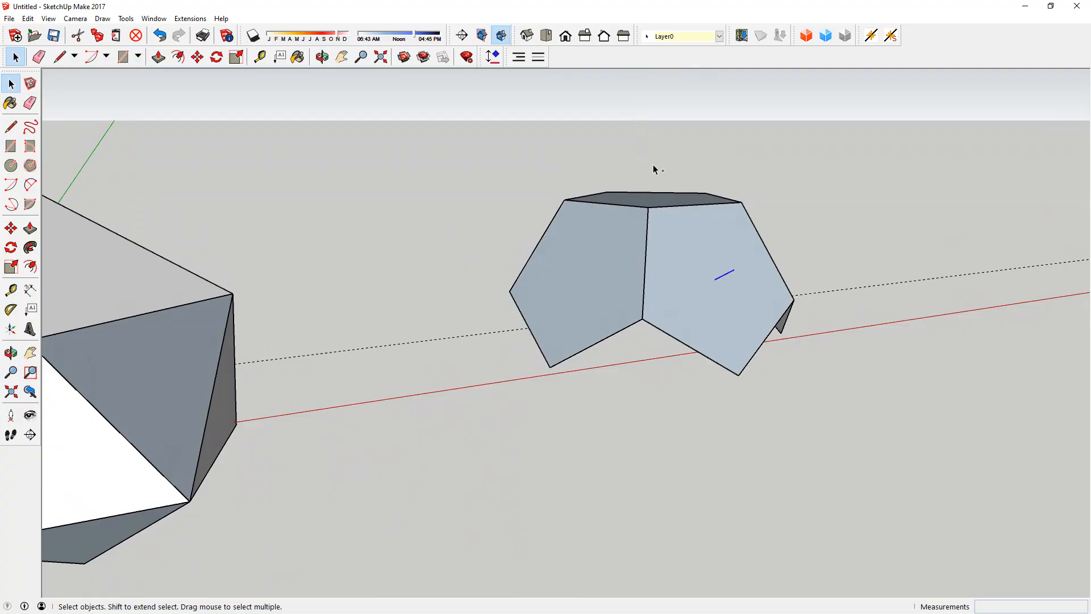
pyautogui.moveTo(671, 180); pyautogui.dragTo(634, 179, button='middle')
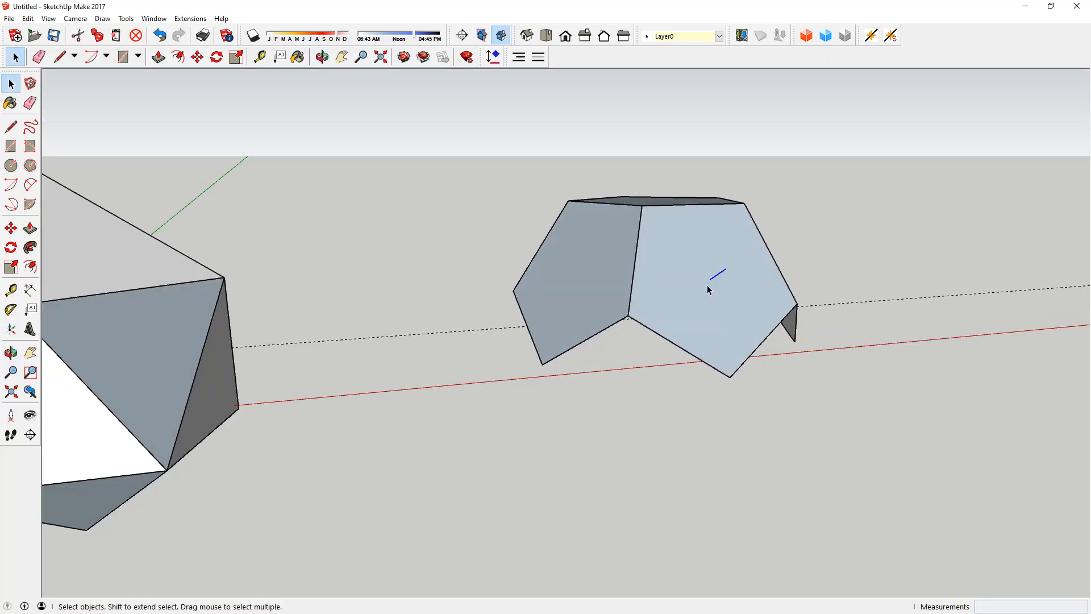
# Step: Add two guides across the line's side pentagon, from its lower corners to the opposite edge midpoints, crossing at its centre
pyautogui.press('t')
pyautogui.click(627, 315)
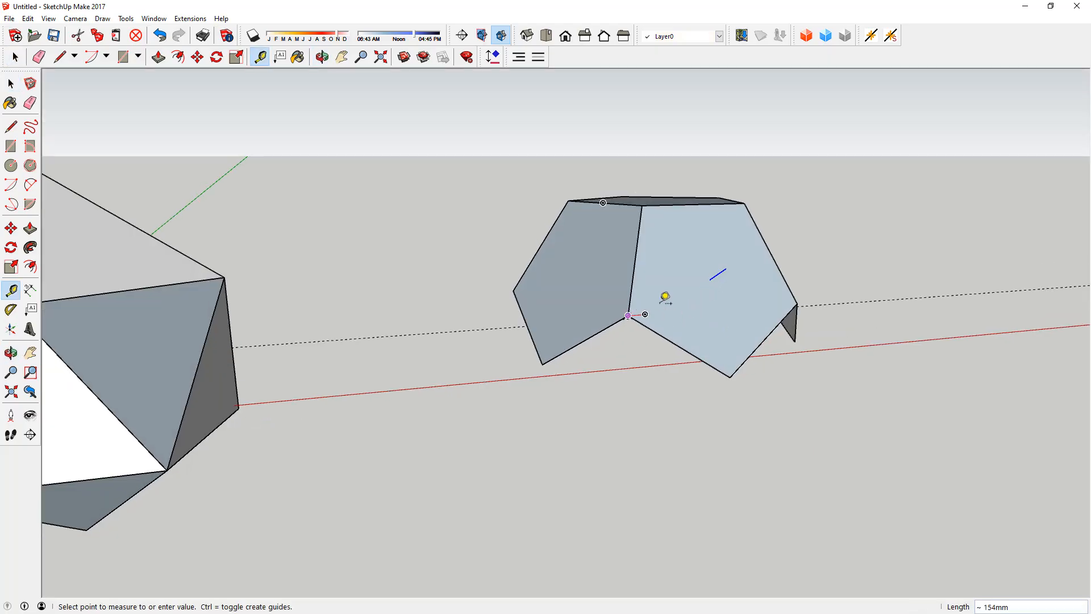
pyautogui.click(771, 252)
pyautogui.click(729, 377)
pyautogui.click(700, 199)
pyautogui.moveTo(750, 248); pyautogui.dragTo(822, 390, button='middle')
pyautogui.press('space')
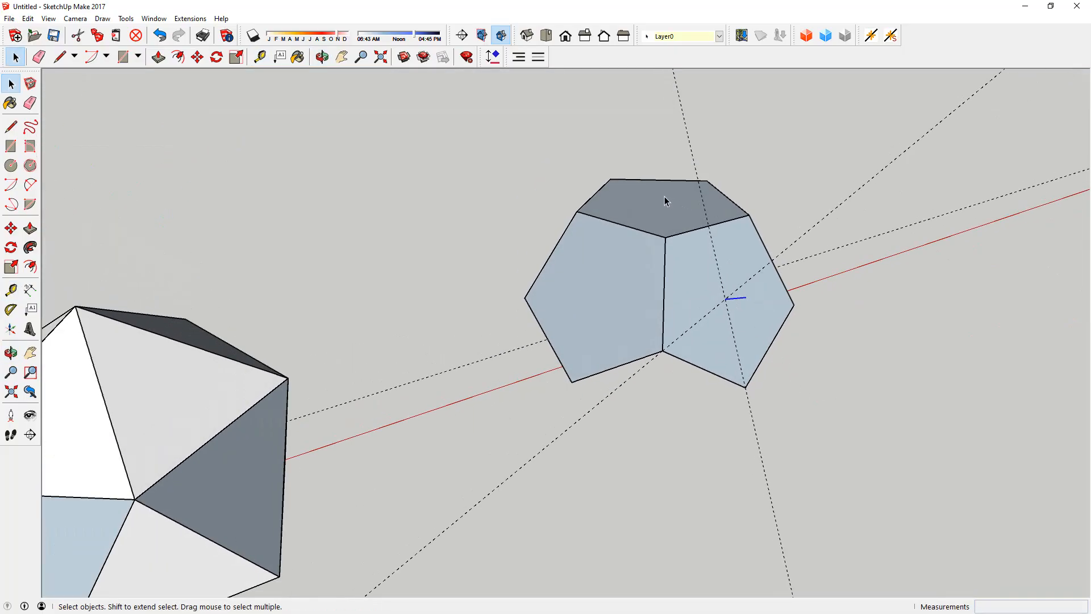
# Step: Rotate the line 72° upward about its inner end around the guide axis, starting from the side pentagon's centre
pyautogui.moveTo(694, 241); pyautogui.dragTo(701, 298, button='middle')
pyautogui.press('q')
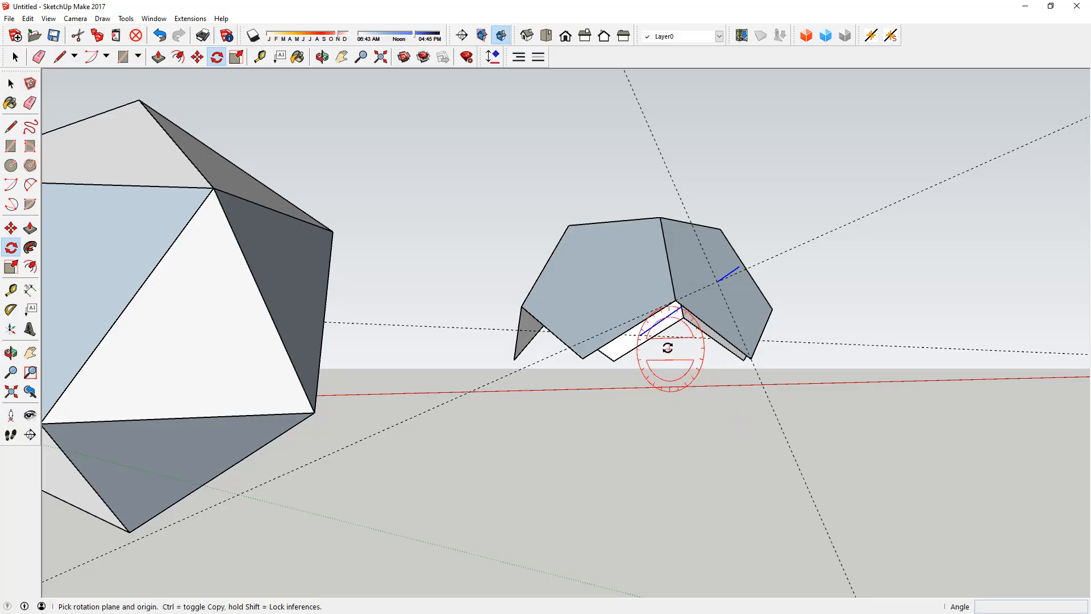
pyautogui.moveTo(680, 334); pyautogui.dragTo(621, 509, button='middle')
pyautogui.click(703, 305)
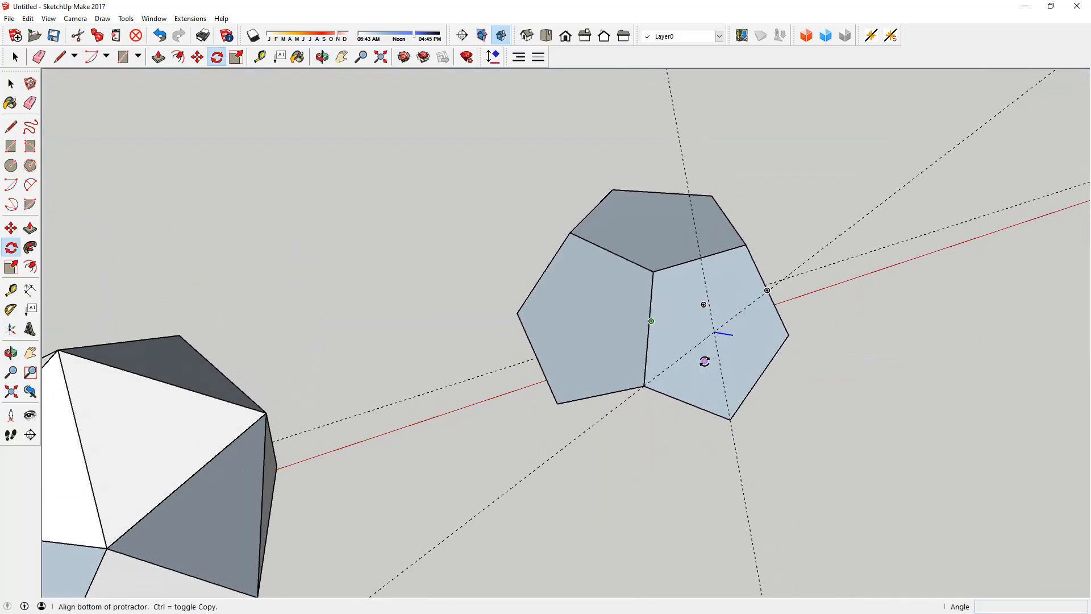
pyautogui.click(714, 333)
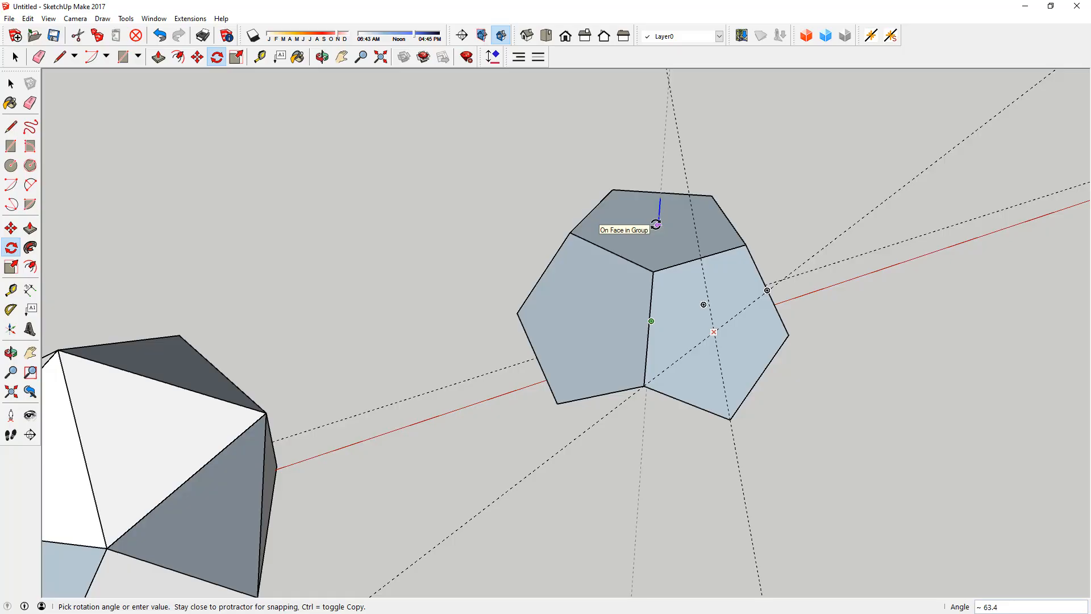
pyautogui.write('7')
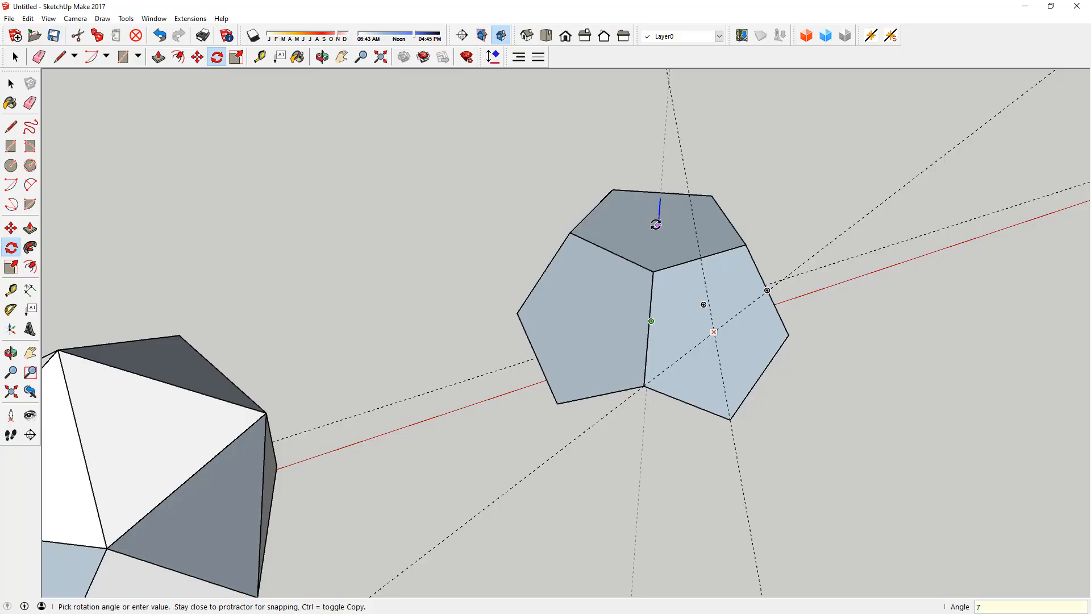
pyautogui.write('2')
pyautogui.press('Return')
pyautogui.moveTo(686, 214); pyautogui.dragTo(671, 296, button='middle')
pyautogui.press('space')
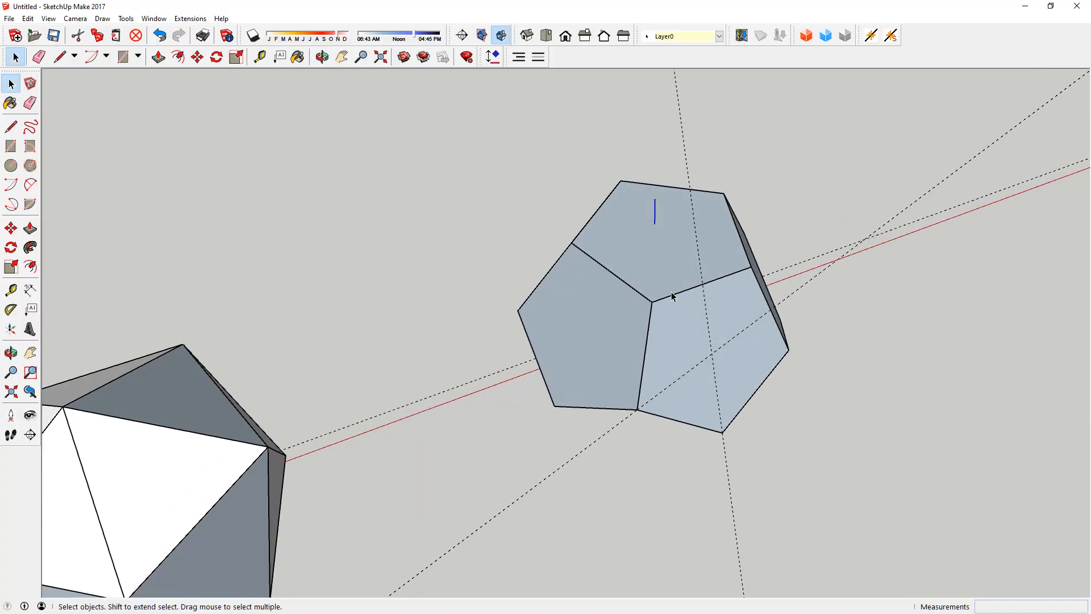
# Step: Place a vertical guide about 1811 mm long upward from the inner end of the rotated line
pyautogui.press('o')
pyautogui.moveTo(645, 285); pyautogui.dragTo(653, 172)
pyautogui.press('space')
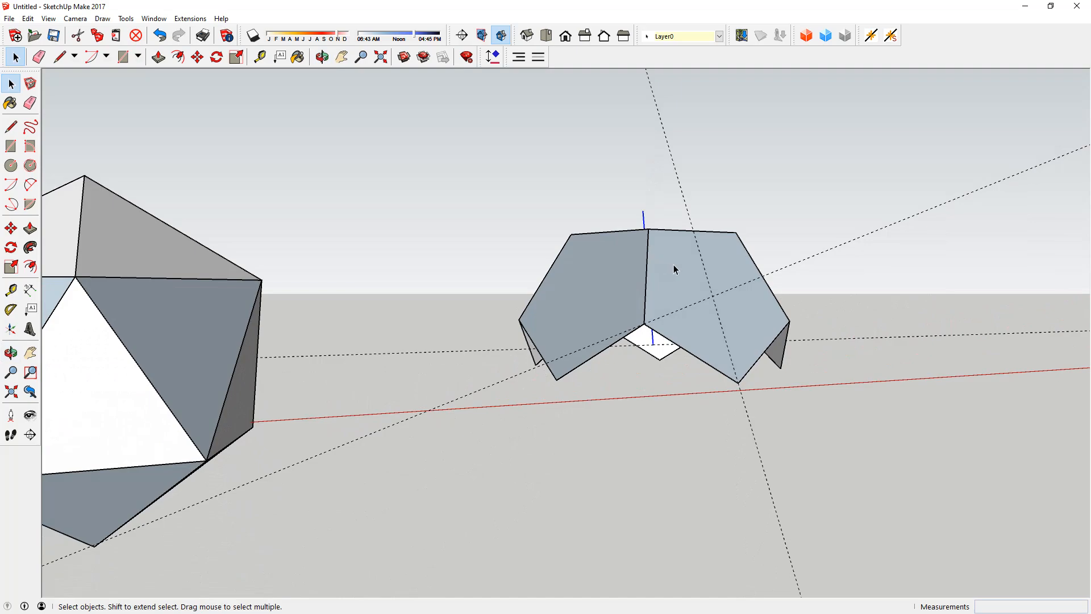
pyautogui.moveTo(737, 255); pyautogui.dragTo(819, 248, button='middle')
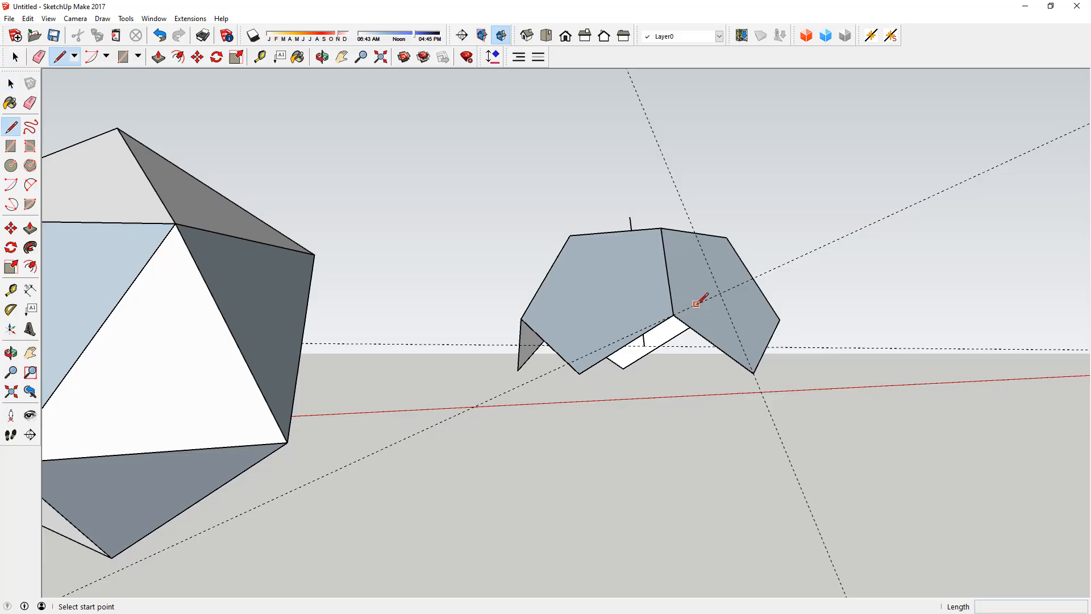
pyautogui.press('t')
pyautogui.moveTo(718, 254); pyautogui.dragTo(663, 319, button='middle')
pyautogui.click(647, 342)
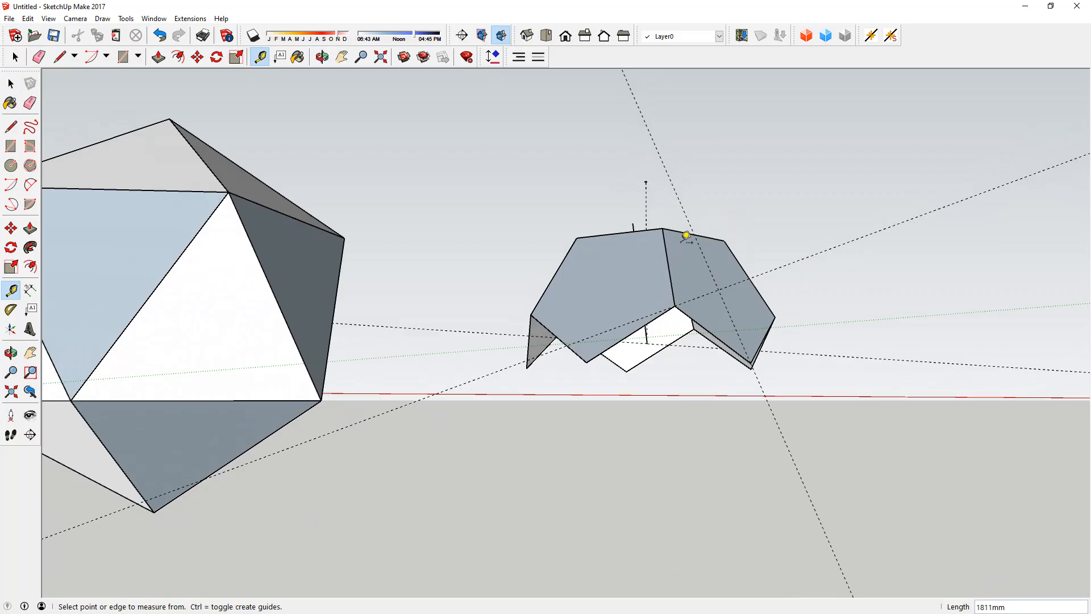
# Step: Examine the upper half of the dodecahedron and its crossing guides from several sides
pyautogui.moveTo(694, 333); pyautogui.dragTo(678, 405, button='middle')
pyautogui.press('space')
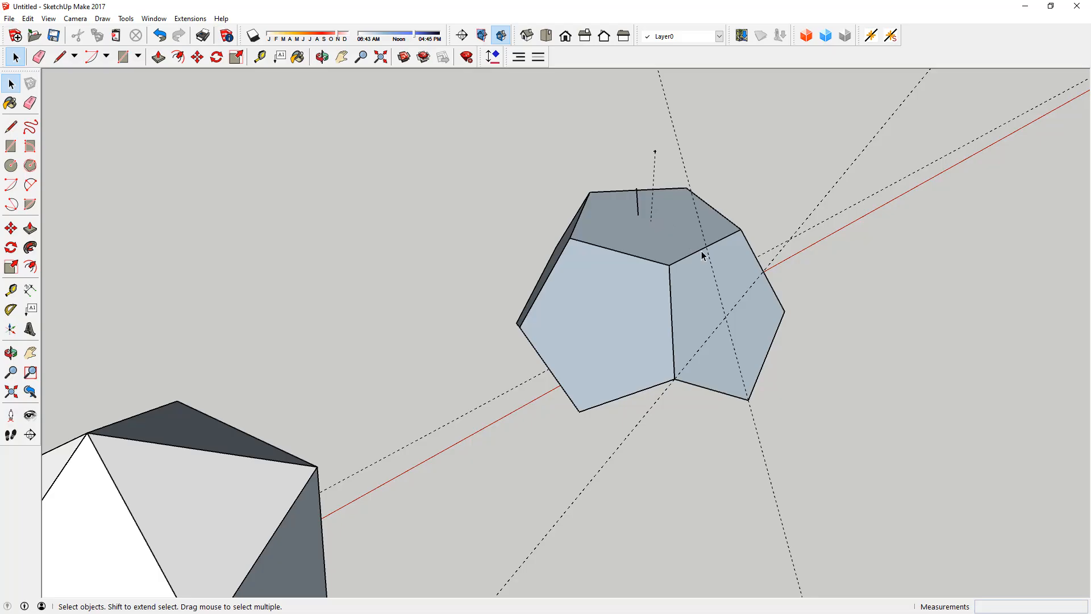
pyautogui.moveTo(696, 326); pyautogui.dragTo(631, 242, button='middle')
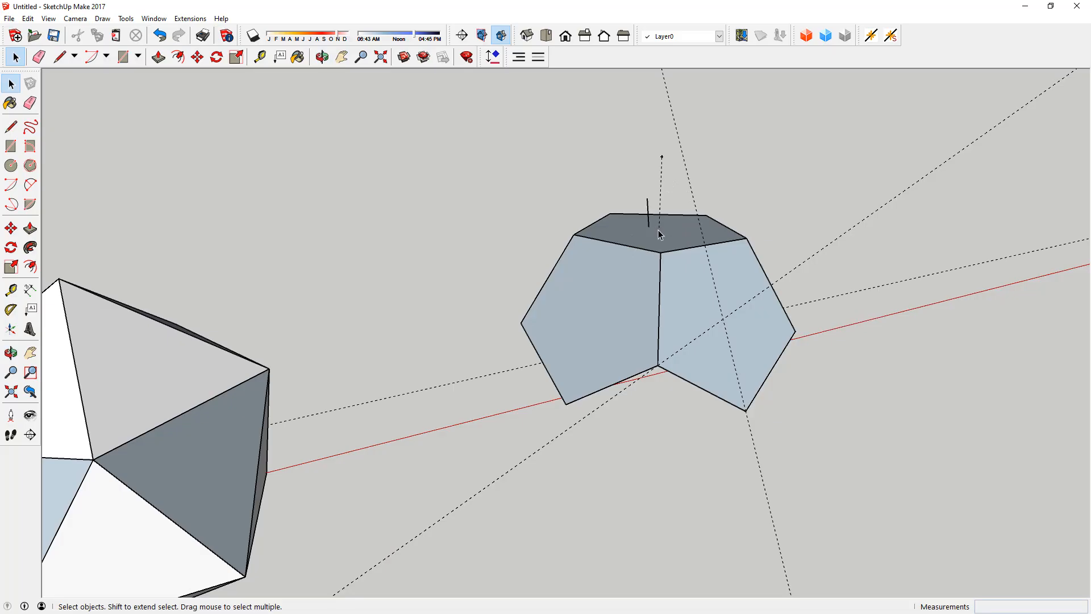
pyautogui.moveTo(691, 266); pyautogui.dragTo(580, 317, button='middle')
pyautogui.scroll(-2, 786, 265)
pyautogui.moveTo(786, 264); pyautogui.dragTo(803, 251, button='middle')
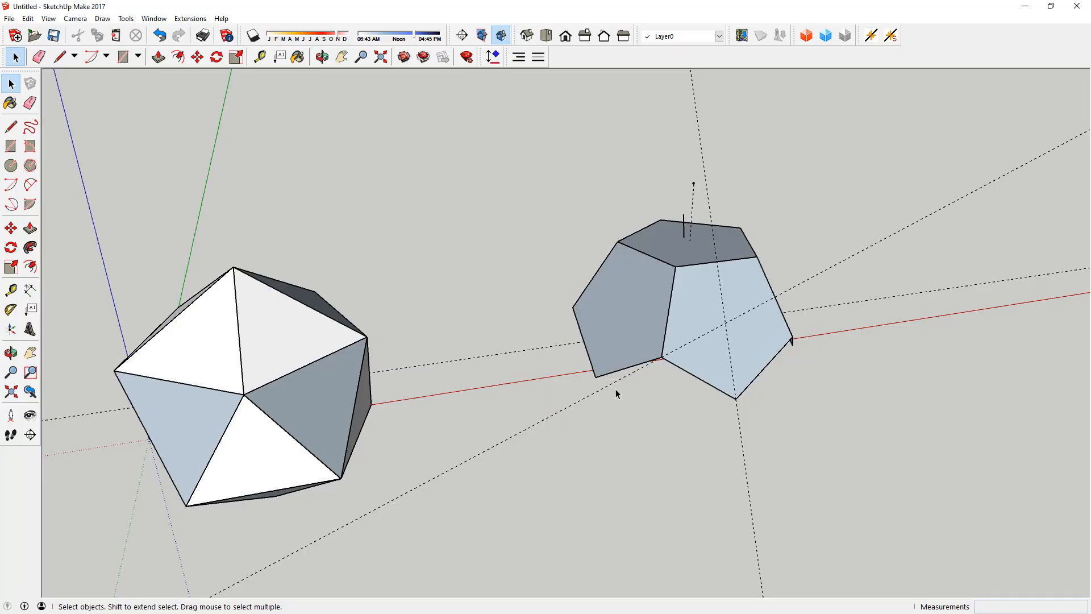
pyautogui.moveTo(618, 384); pyautogui.dragTo(638, 368, button='middle')
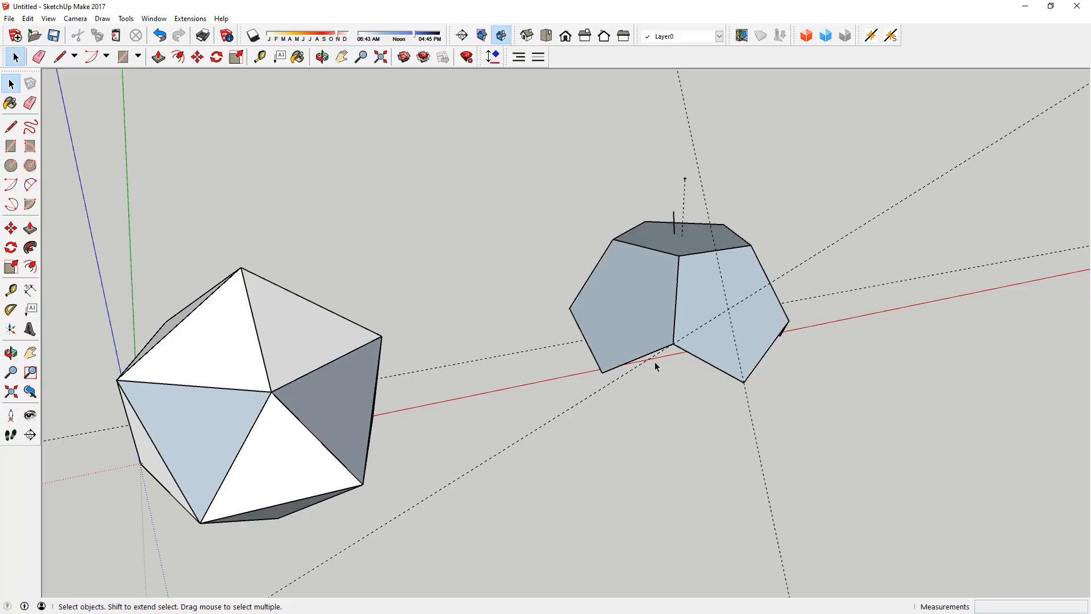
pyautogui.moveTo(679, 358); pyautogui.dragTo(743, 294, button='middle')
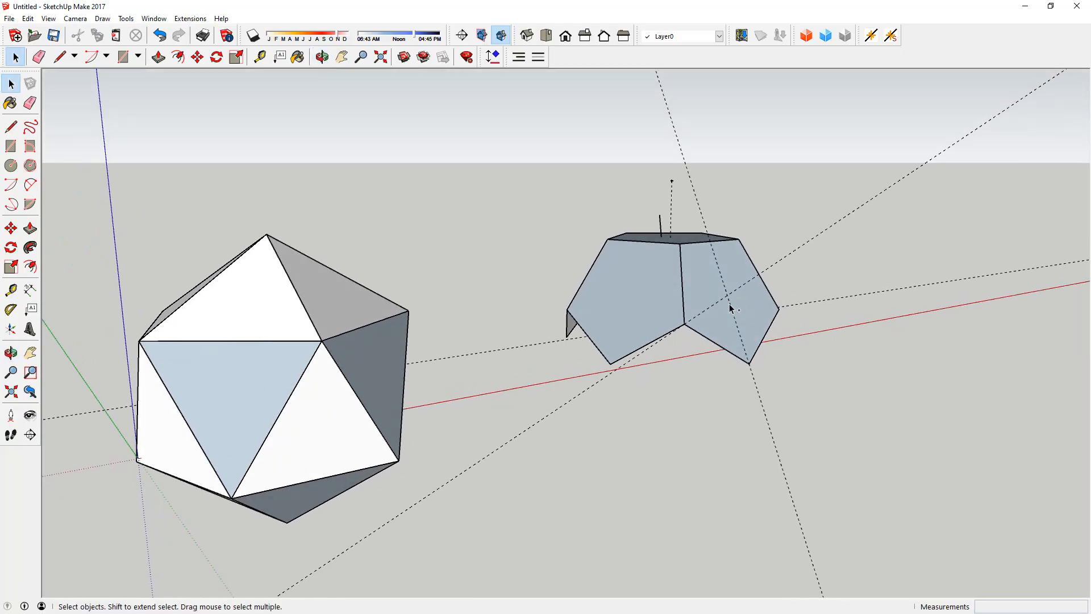
# Step: Undo the recent guide and line constructions to restore the icosahedron inside the upper dodecahedron half
pyautogui.hotkey('ctrl', 'z')
pyautogui.hotkey('ctrl', 'z')
pyautogui.moveTo(562, 372); pyautogui.dragTo(510, 409, button='middle')
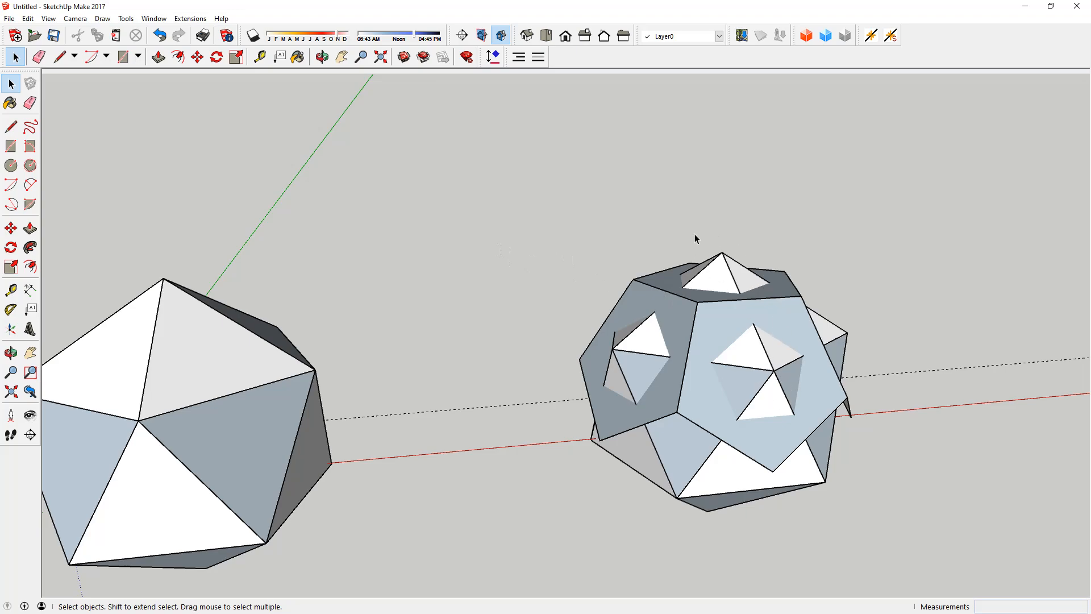
pyautogui.moveTo(771, 371); pyautogui.dragTo(869, 334, button='middle')
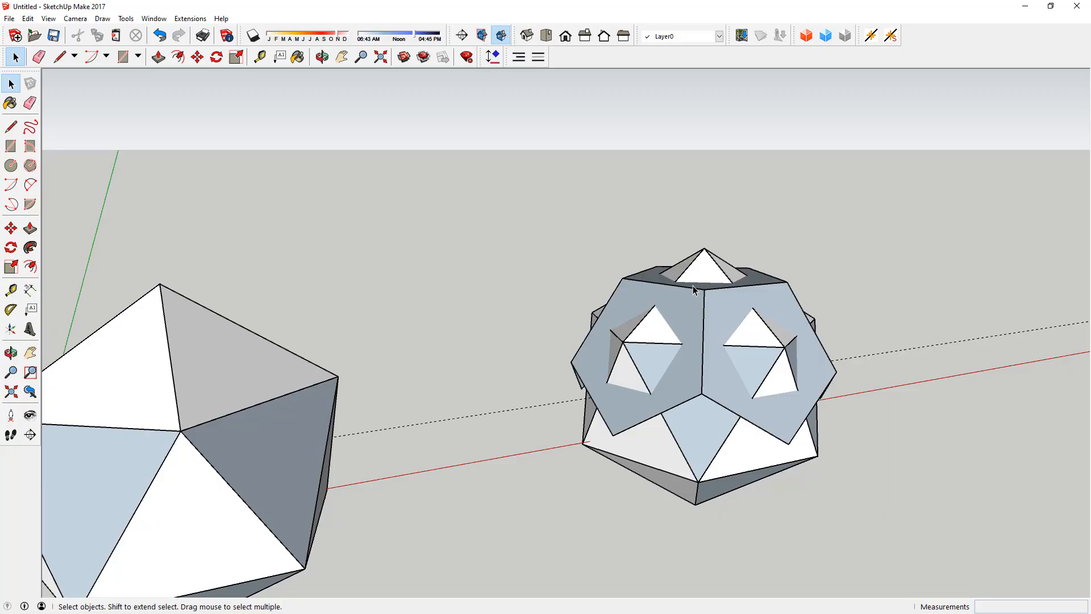
pyautogui.moveTo(690, 315); pyautogui.dragTo(314, 331, button='middle')
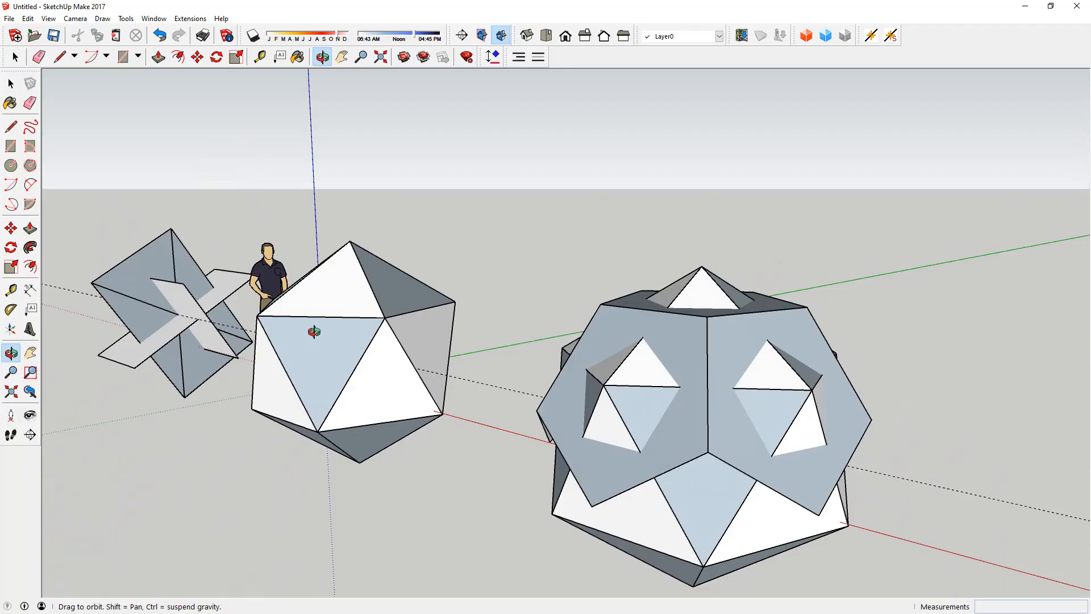
pyautogui.moveTo(247, 345); pyautogui.dragTo(689, 356, button='middle')
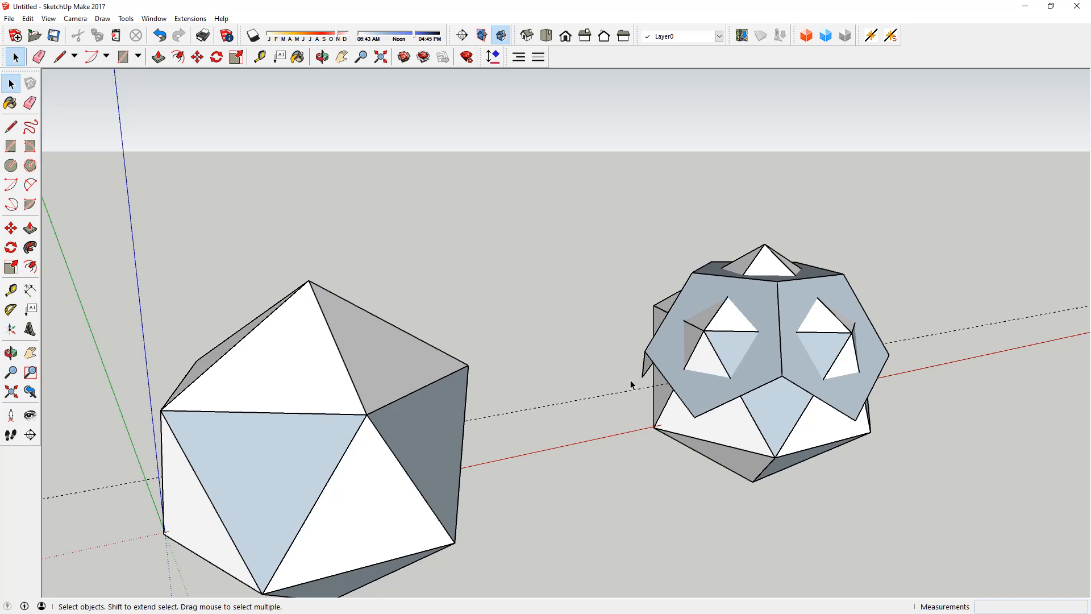
pyautogui.moveTo(631, 384); pyautogui.dragTo(250, 326, button='middle')
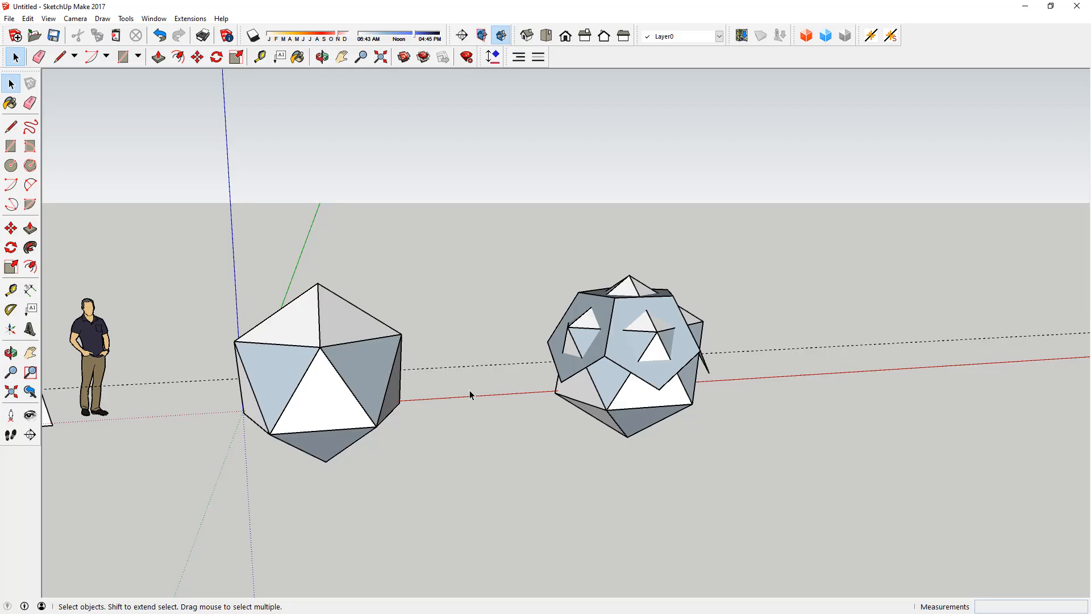
# Step: Place a guide parallel to the green axis, offset about 11492 mm along the red axis beyond the solids
pyautogui.scroll(-4, 469, 390)
pyautogui.moveTo(469, 392); pyautogui.dragTo(221, 417, button='middle')
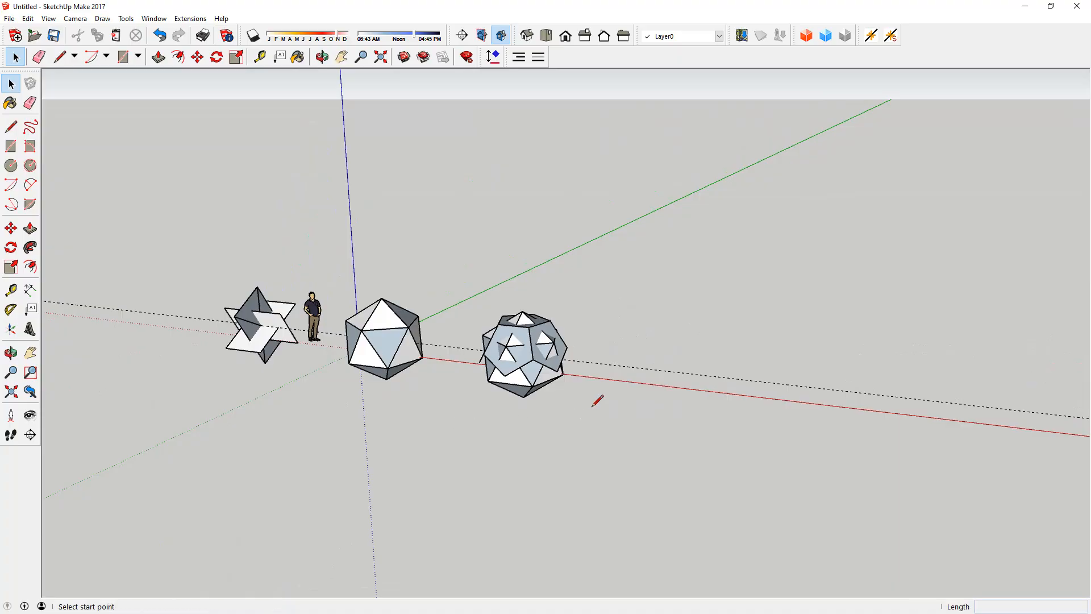
pyautogui.press('l')
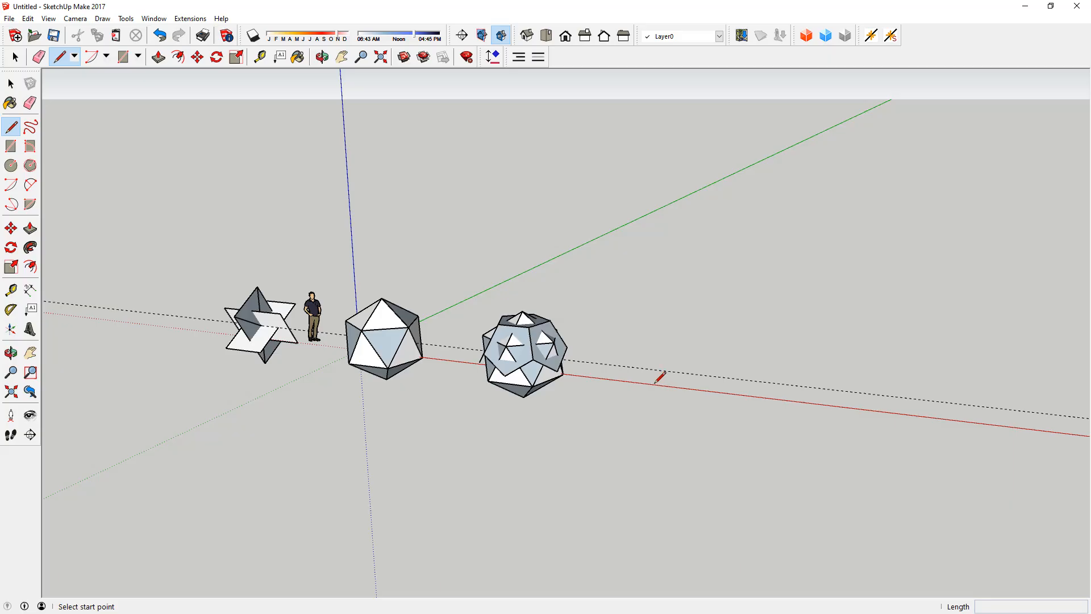
pyautogui.press('t')
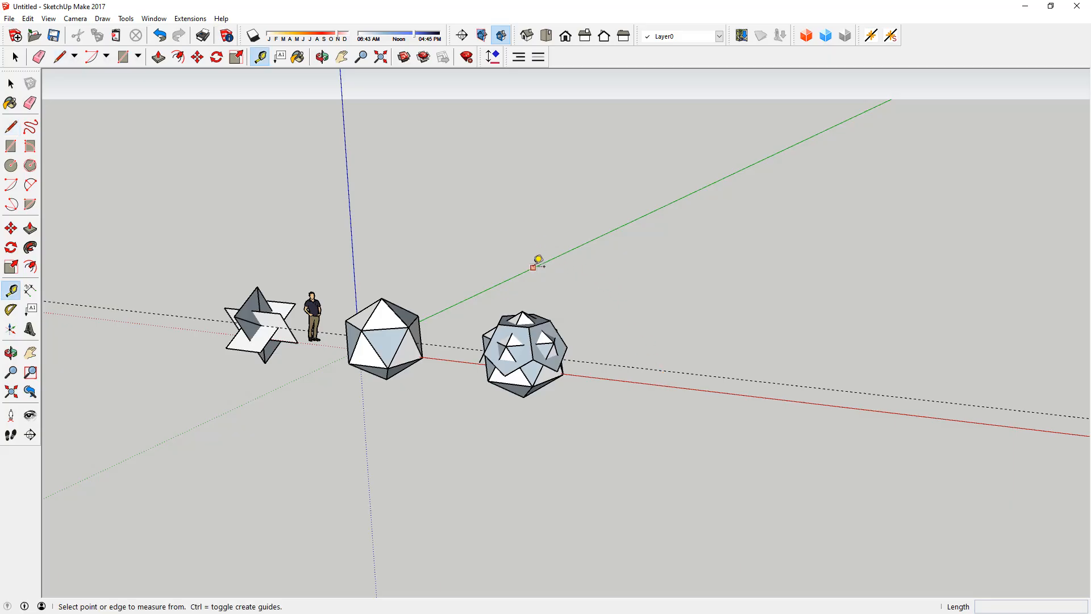
pyautogui.click(532, 268)
pyautogui.click(694, 386)
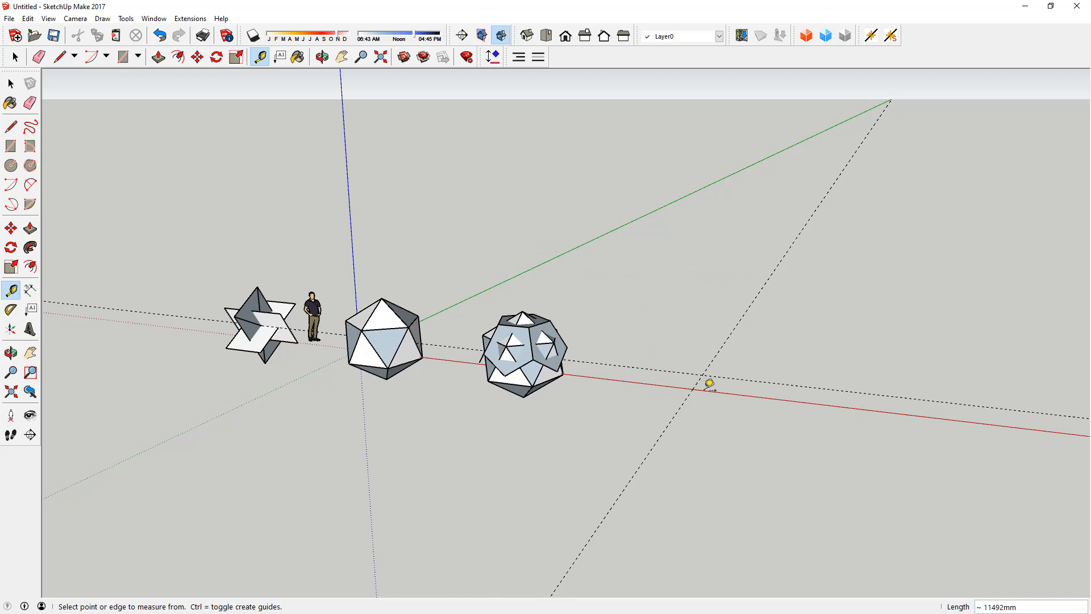
# Step: Place a guide parallel to the red axis on its far side, crossing the new green-direction guide
pyautogui.press('l')
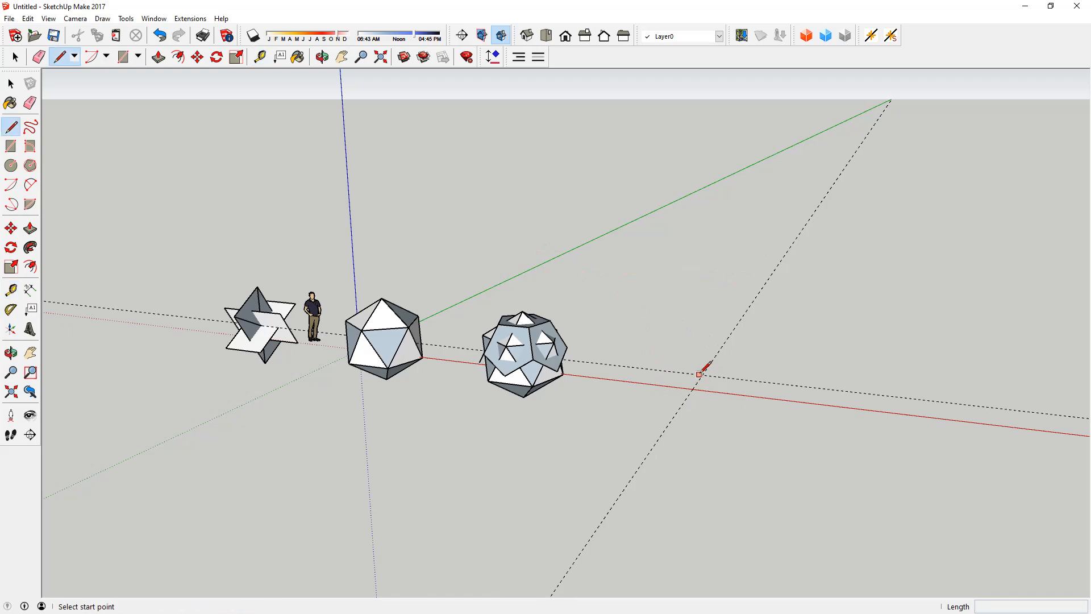
pyautogui.scroll(5, 705, 375)
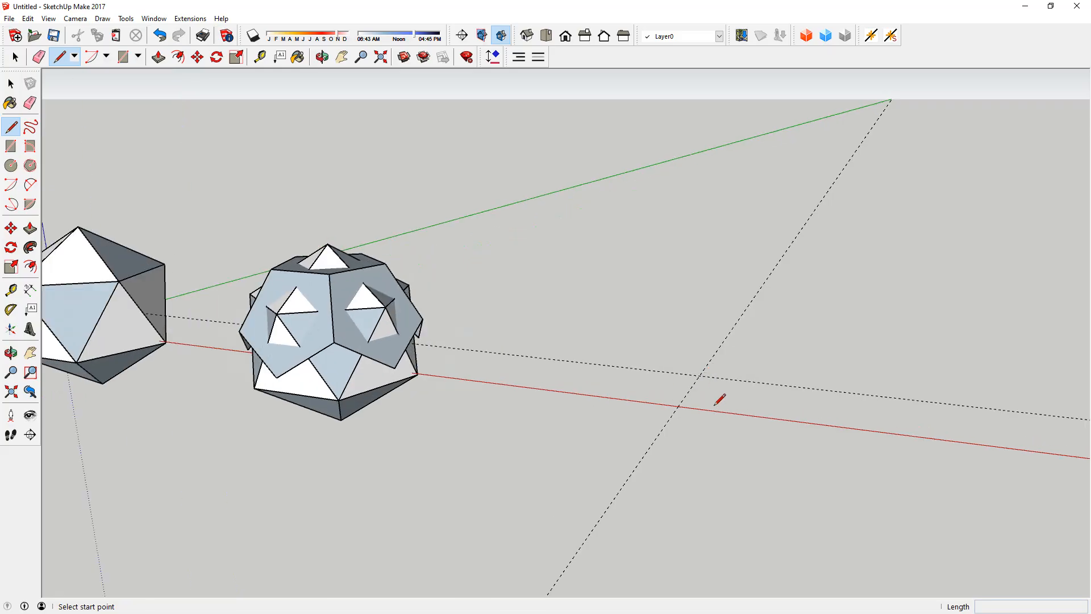
pyautogui.press('t')
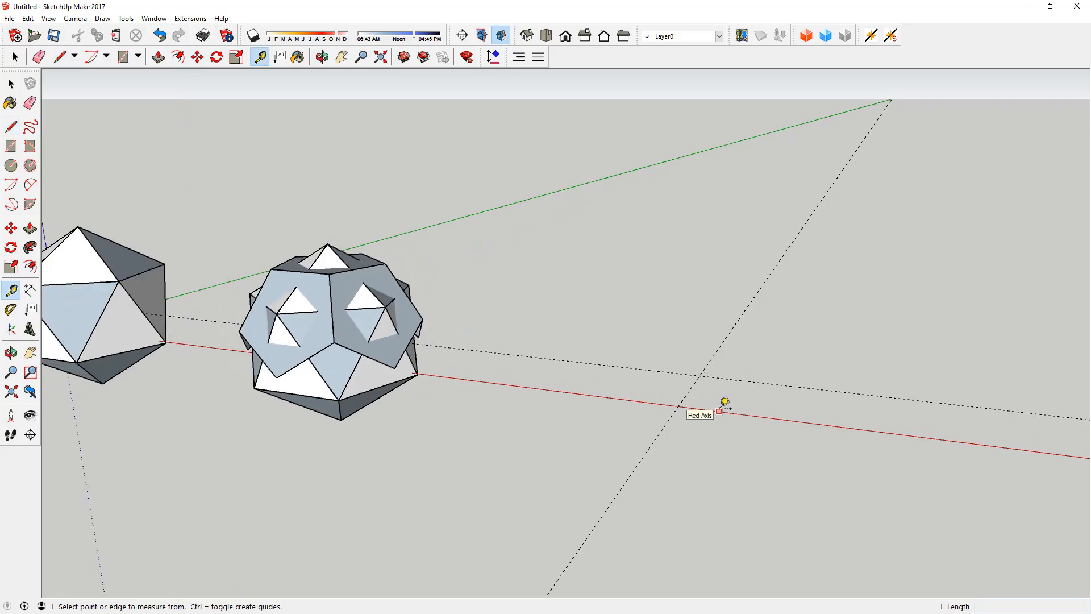
pyautogui.click(718, 410)
pyautogui.click(721, 348)
pyautogui.press('space')
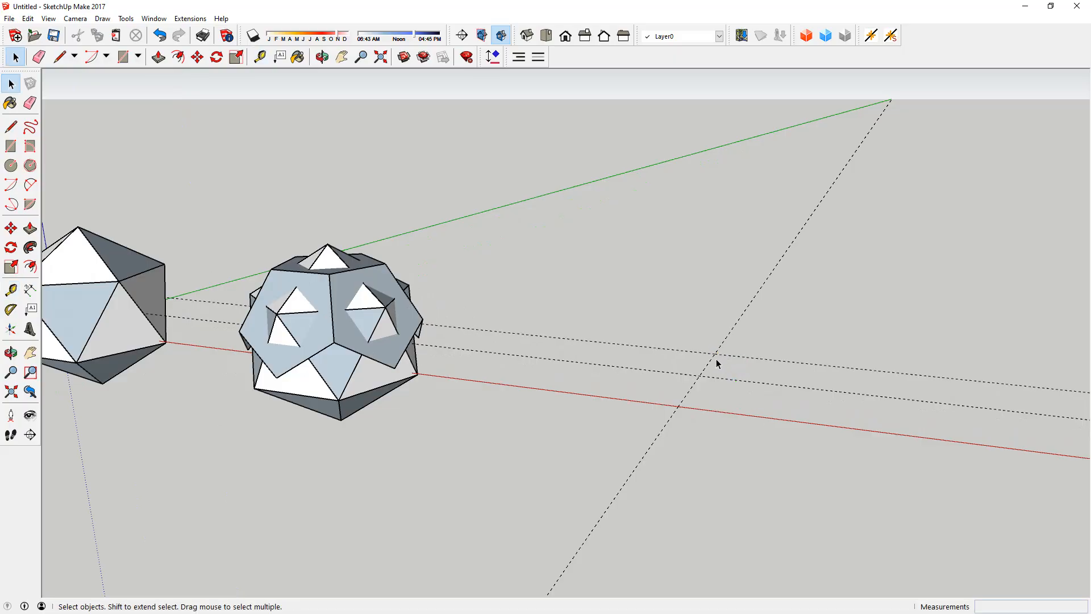
# Step: Draw two lines from the new guide intersection: one about 4725 mm along the green-direction guide, the other along the red-direction guide
pyautogui.press('l')
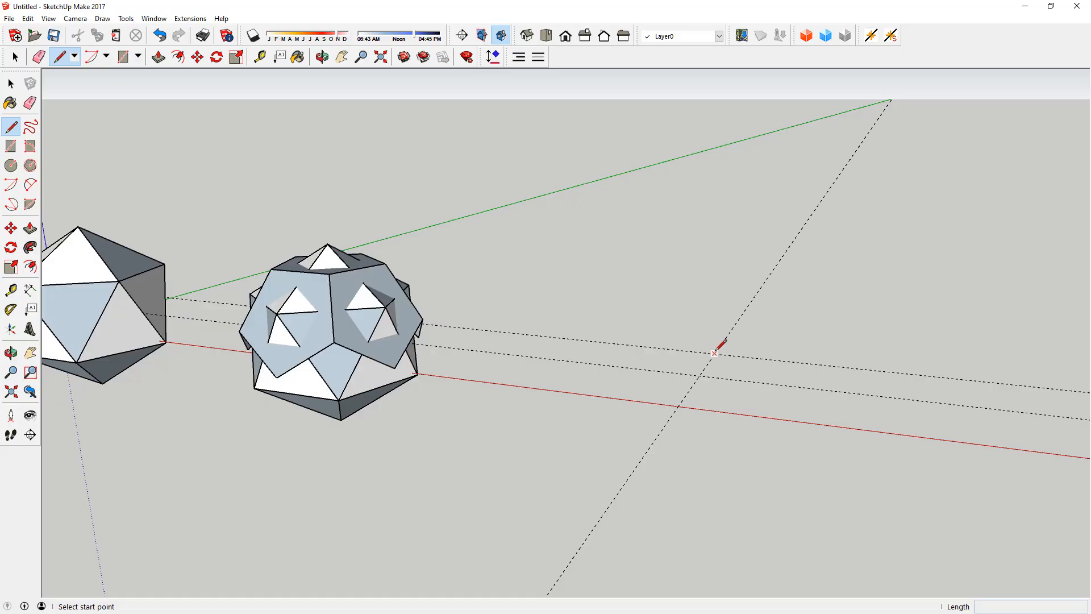
pyautogui.click(714, 354)
pyautogui.click(757, 293)
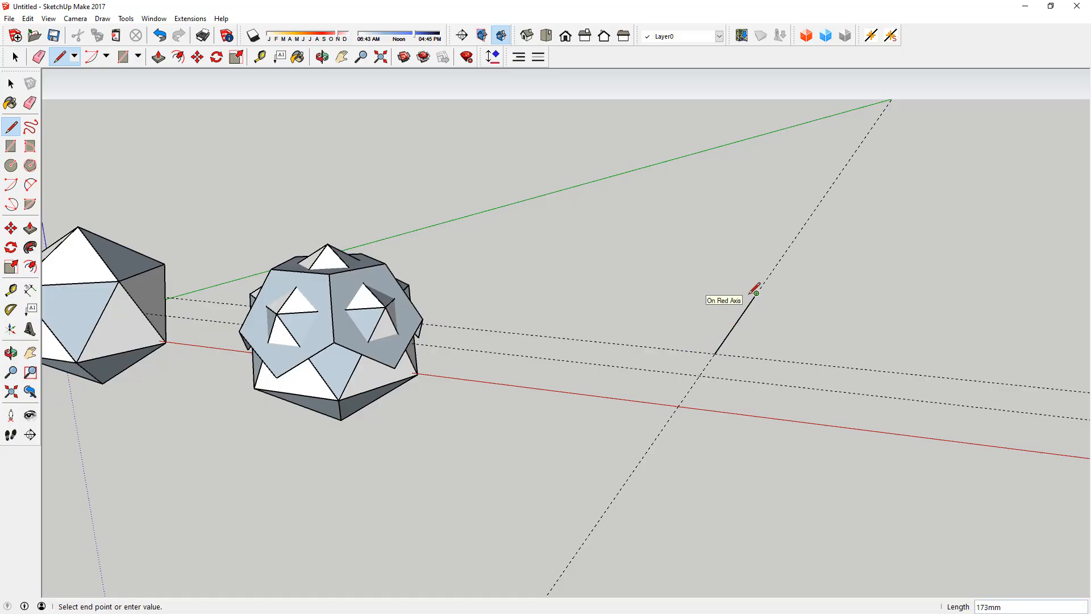
pyautogui.press('Escape')
pyautogui.click(714, 353)
pyautogui.click(891, 372)
pyautogui.press('space')
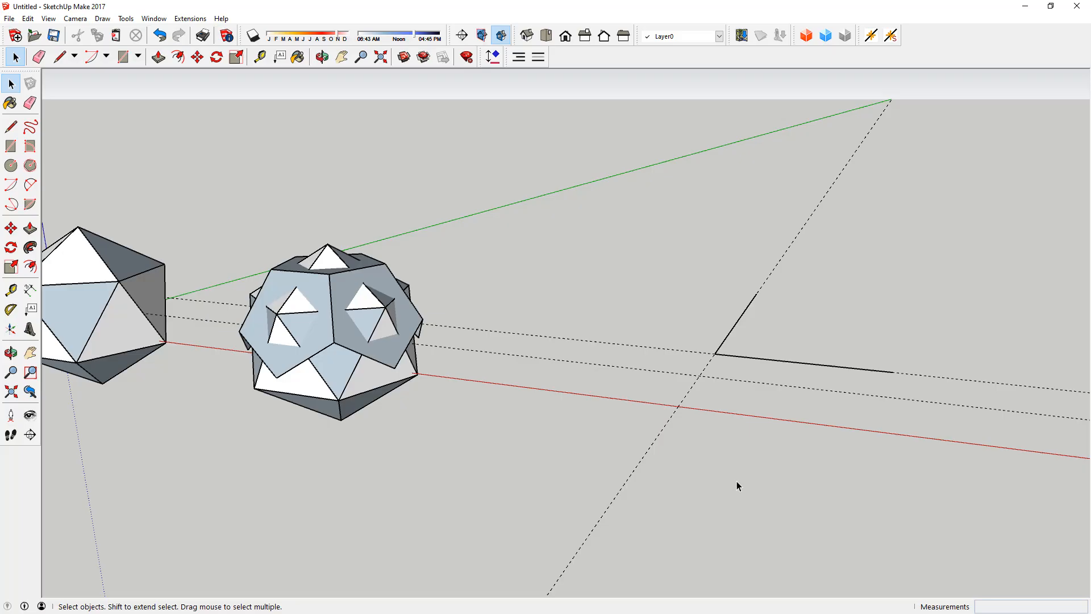
# Step: Delete the line along the red-direction guide and redraw it longer from the guide intersection
pyautogui.scroll(2, 769, 367)
pyautogui.moveTo(682, 348); pyautogui.dragTo(700, 377, button='middle')
pyautogui.scroll(2, 771, 249)
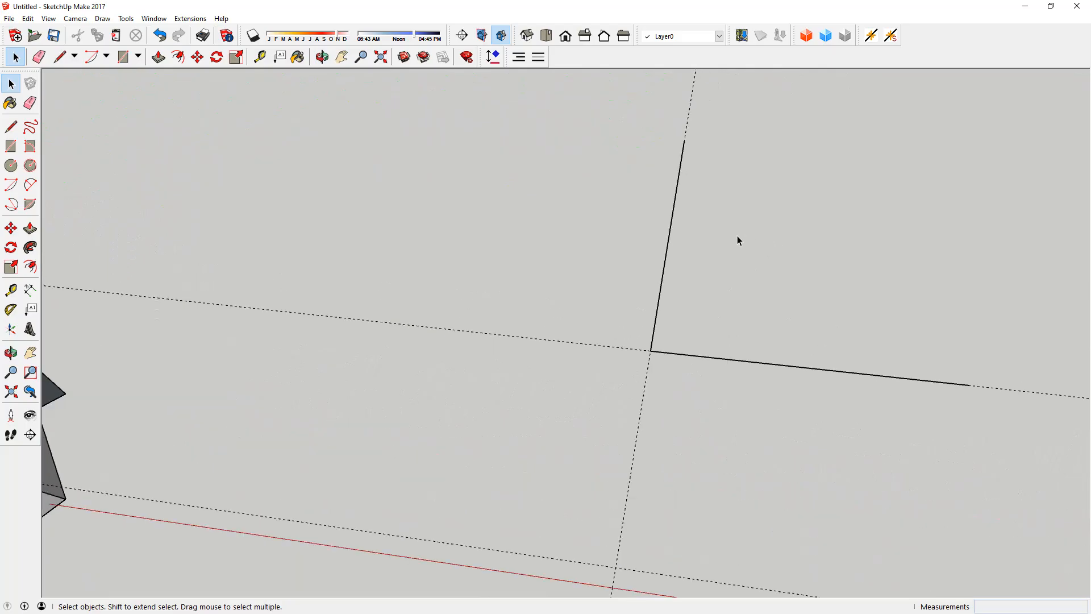
pyautogui.scroll(-2, 646, 242)
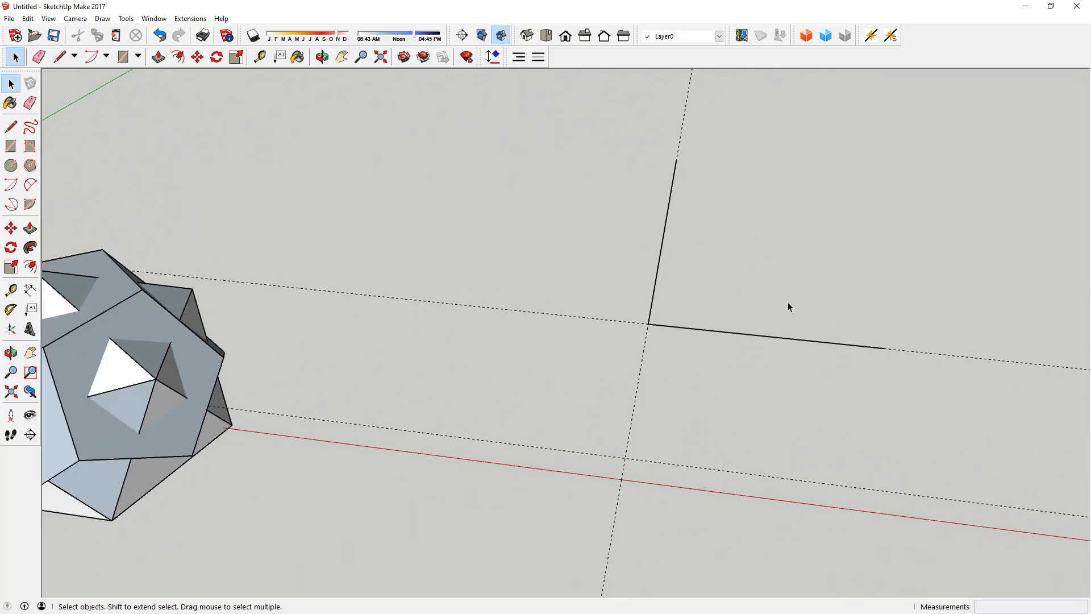
pyautogui.click(814, 343)
pyautogui.press('Delete')
pyautogui.press('l')
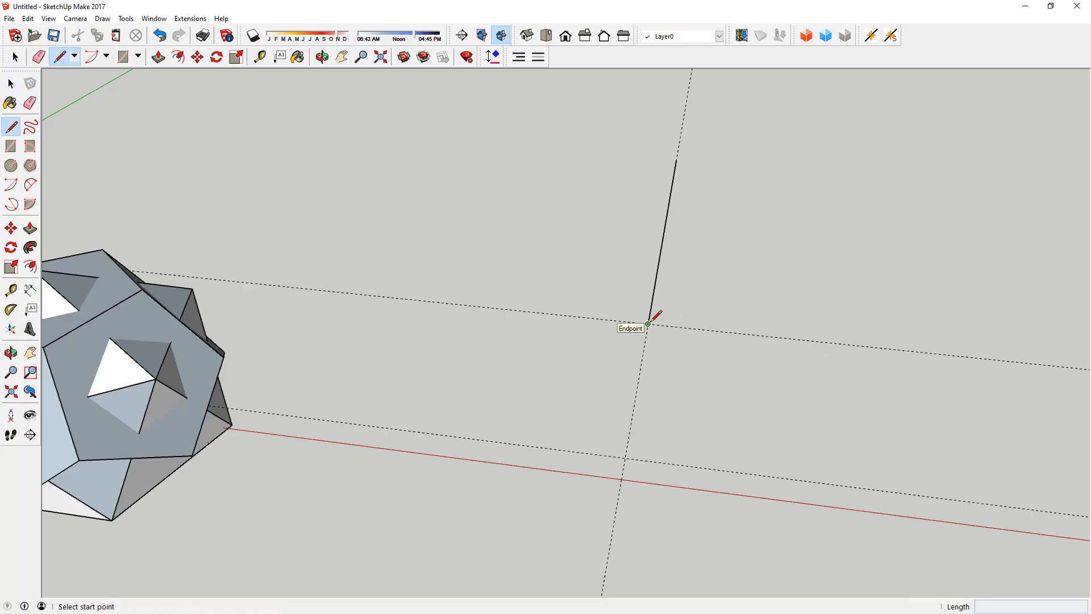
pyautogui.click(648, 324)
pyautogui.click(1075, 369)
pyautogui.press('space')
# Step: Check the length of the line along the green-direction guide by retracing it from the intersection to its far end
pyautogui.scroll(-3, 341, 295)
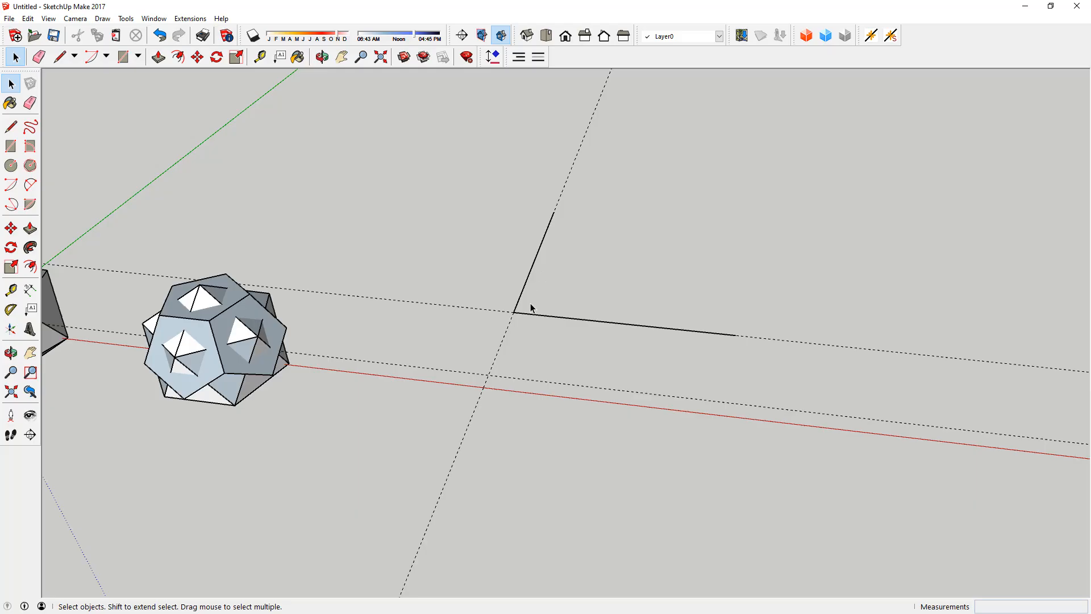
pyautogui.press('l')
pyautogui.click(513, 312)
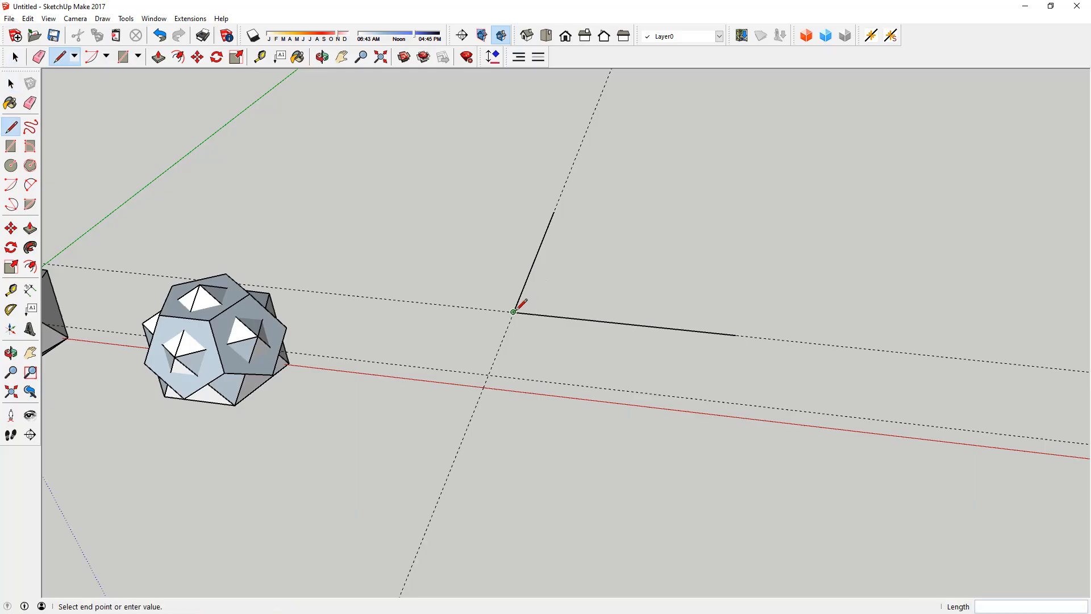
pyautogui.click(555, 210)
pyautogui.press('space')
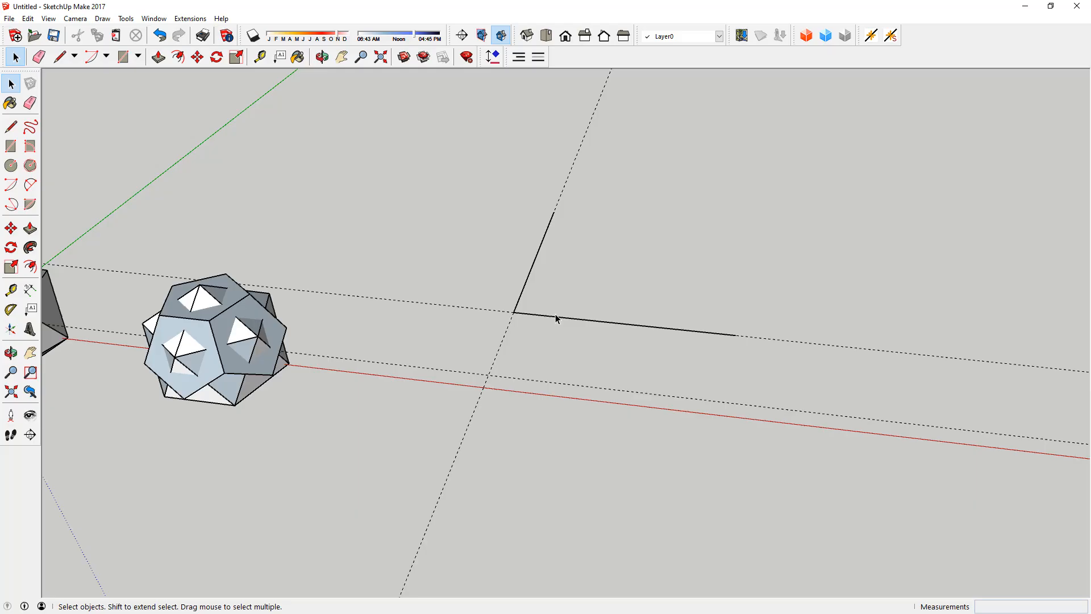
pyautogui.press('l')
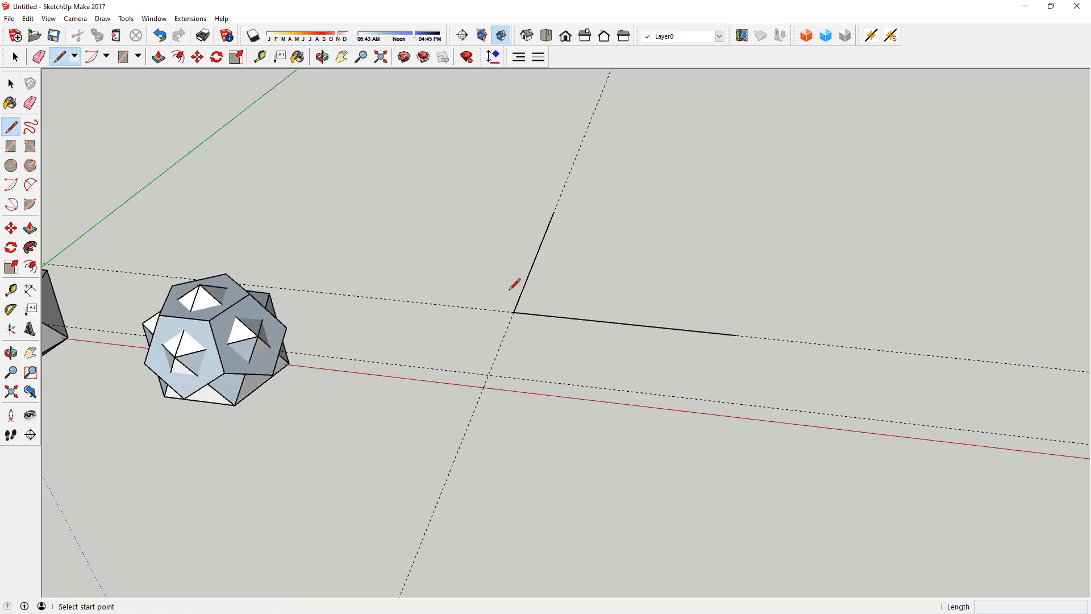
pyautogui.click(513, 312)
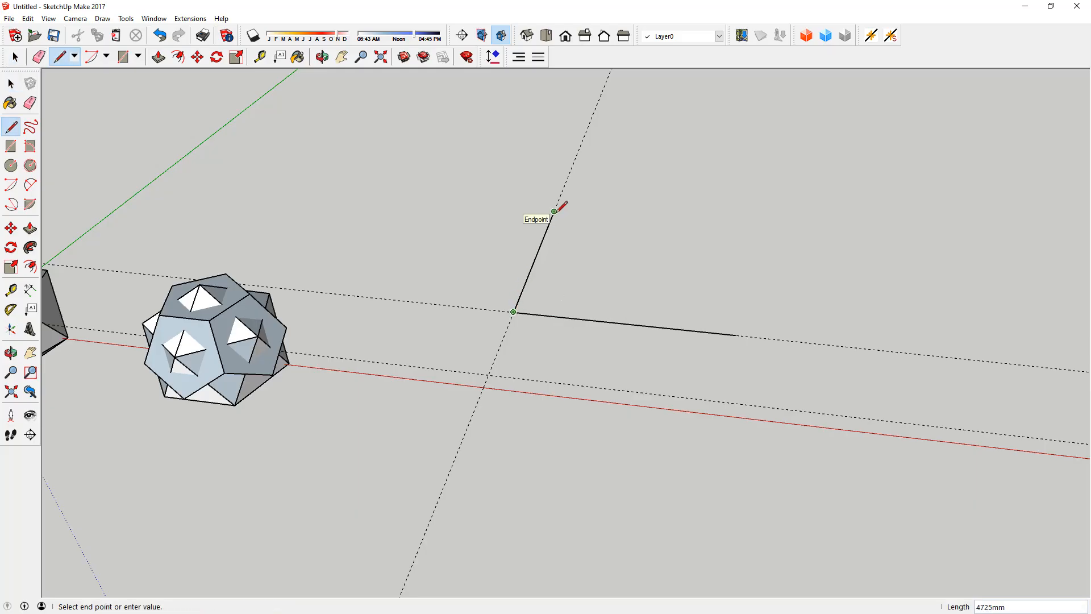
pyautogui.click(555, 211)
pyautogui.press('space')
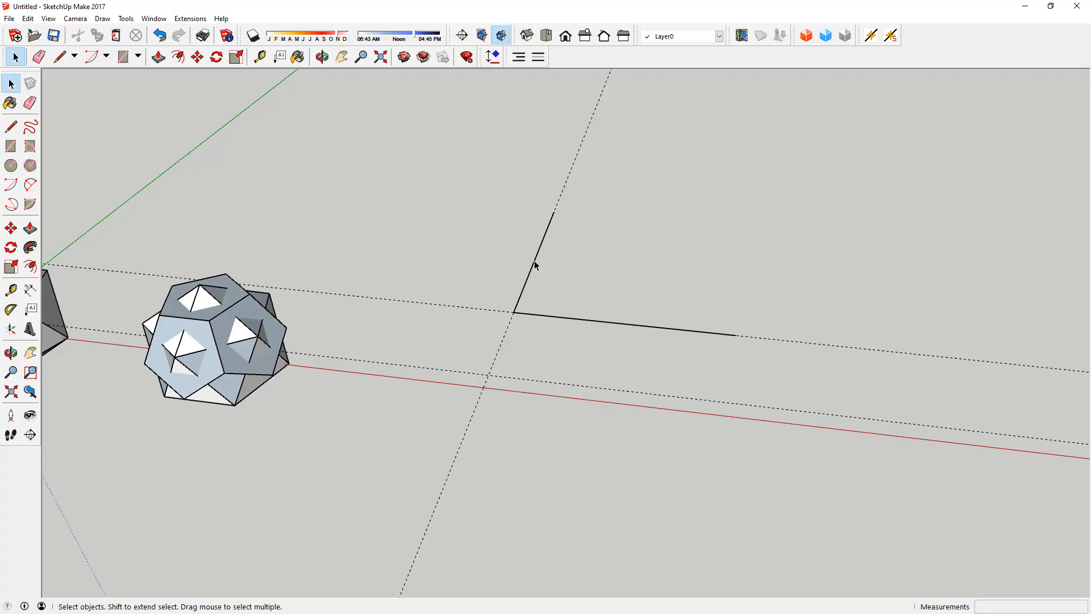
# Step: Draw a 90° arc centred on the guide intersection, from the green-direction line's far end to the red-direction line
pyautogui.press('a')
pyautogui.click(513, 311)
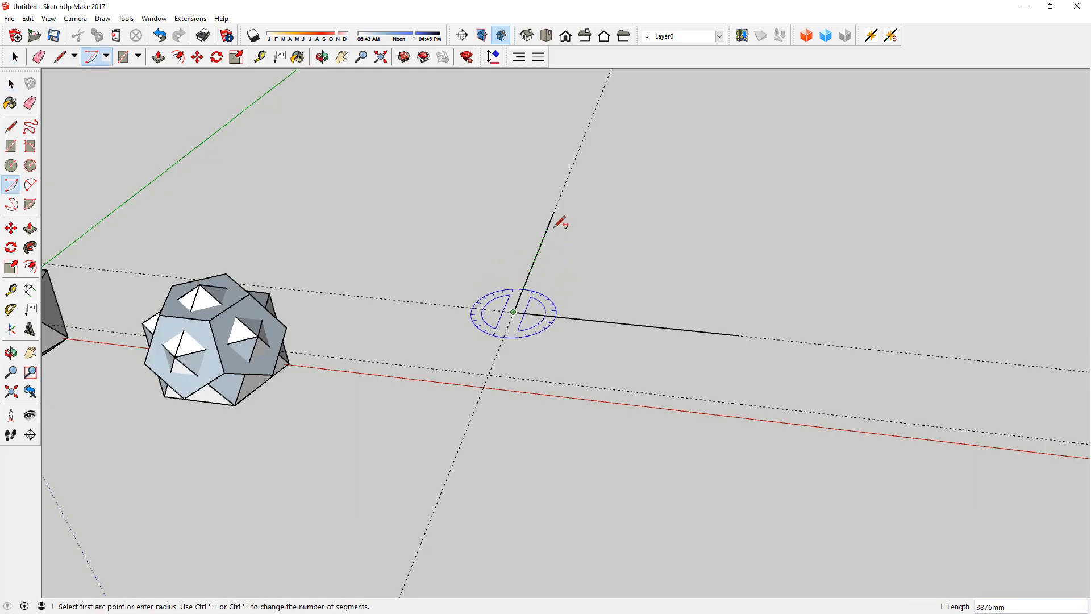
pyautogui.click(554, 211)
pyautogui.click(714, 328)
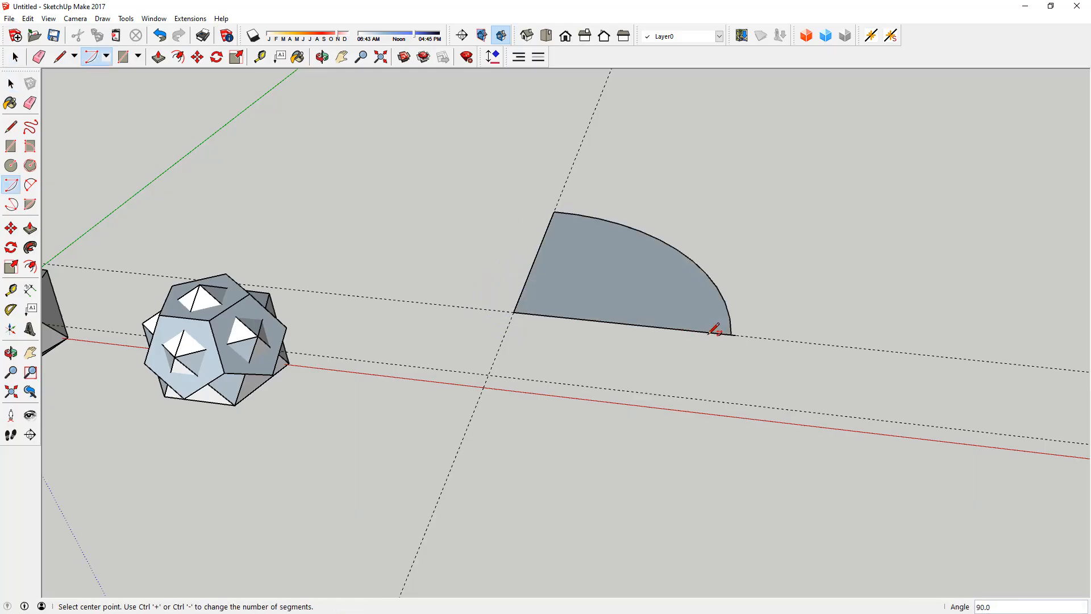
pyautogui.press('space')
pyautogui.scroll(5, 738, 341)
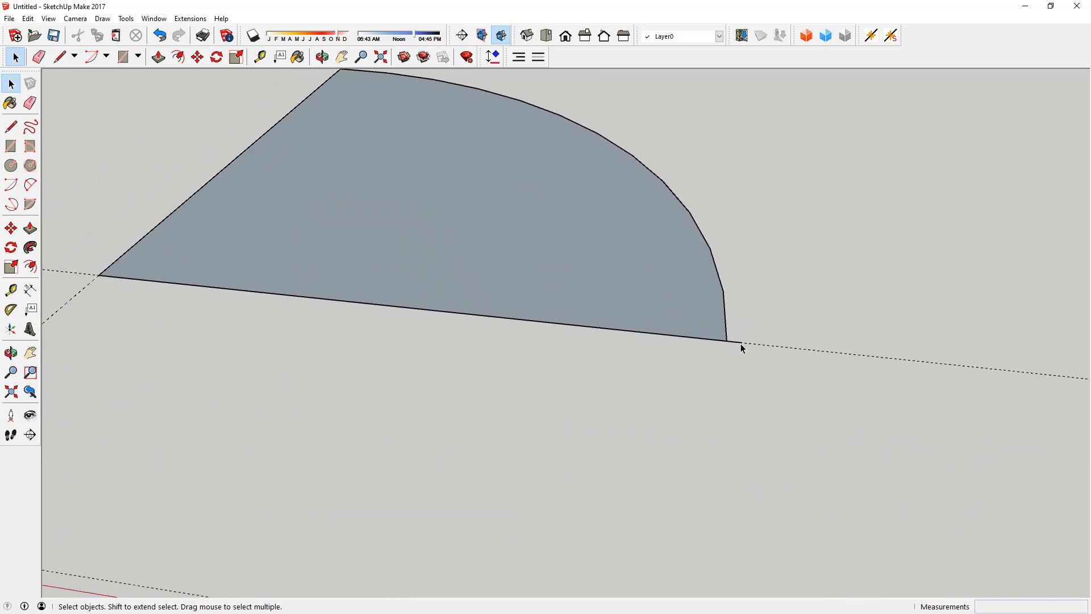
pyautogui.scroll(3, 741, 343)
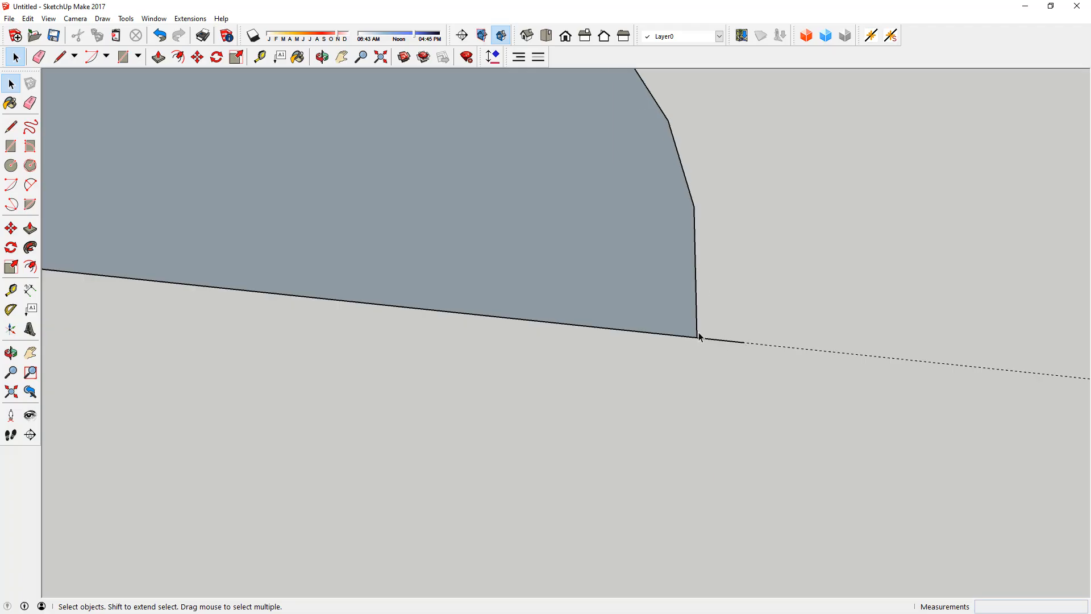
pyautogui.scroll(-3, 714, 313)
pyautogui.scroll(-3, 710, 316)
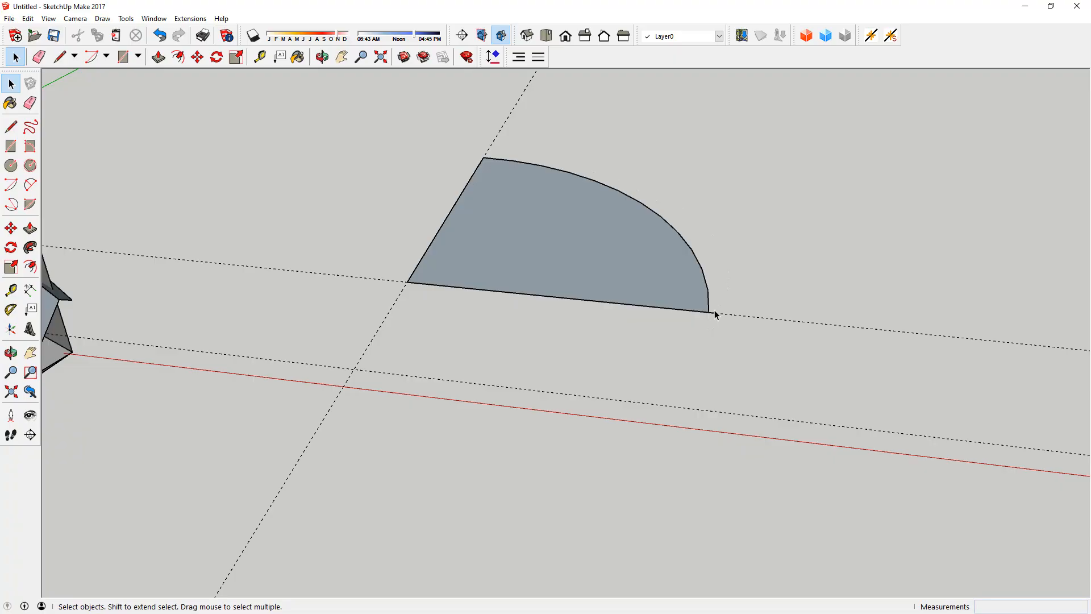
# Step: Calculate 4725 × 1.414 in Calculator and close it again
pyautogui.scroll(-1, 699, 311)
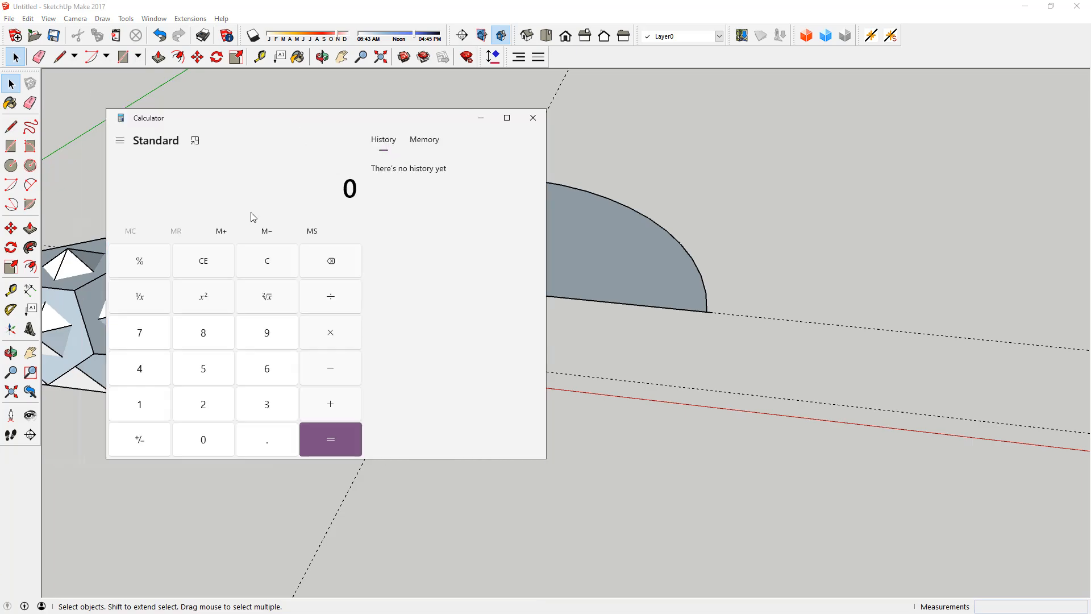
pyautogui.click(143, 370)
pyautogui.click(150, 333)
pyautogui.click(230, 405)
pyautogui.click(216, 369)
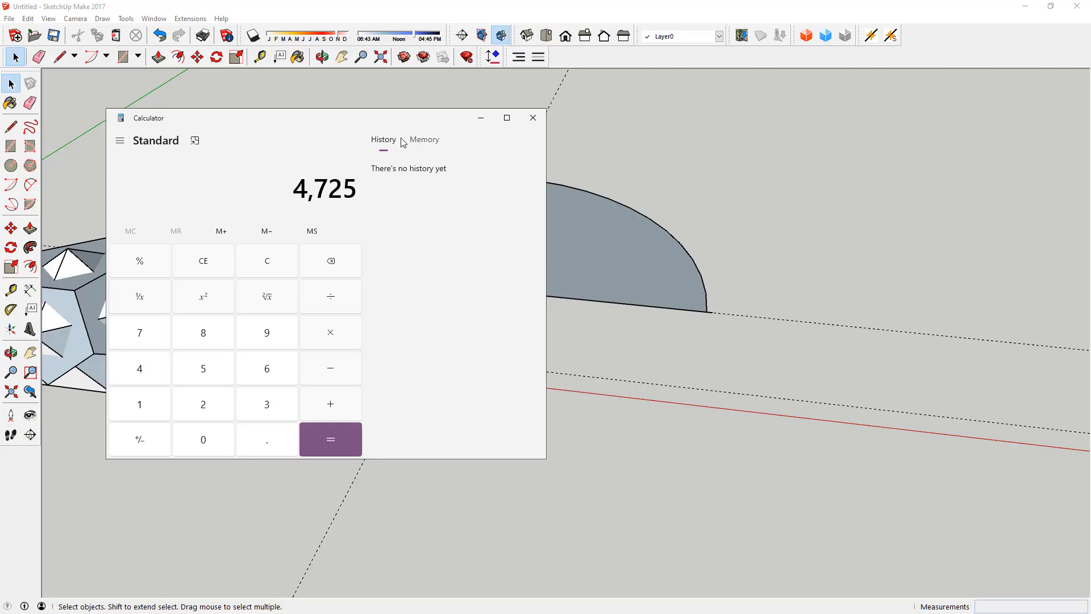
pyautogui.moveTo(353, 117)
pyautogui.mouseDown()
pyautogui.moveTo(251, 112)
pyautogui.moveTo(284, 113)
pyautogui.mouseUp()
pyautogui.click(319, 335)
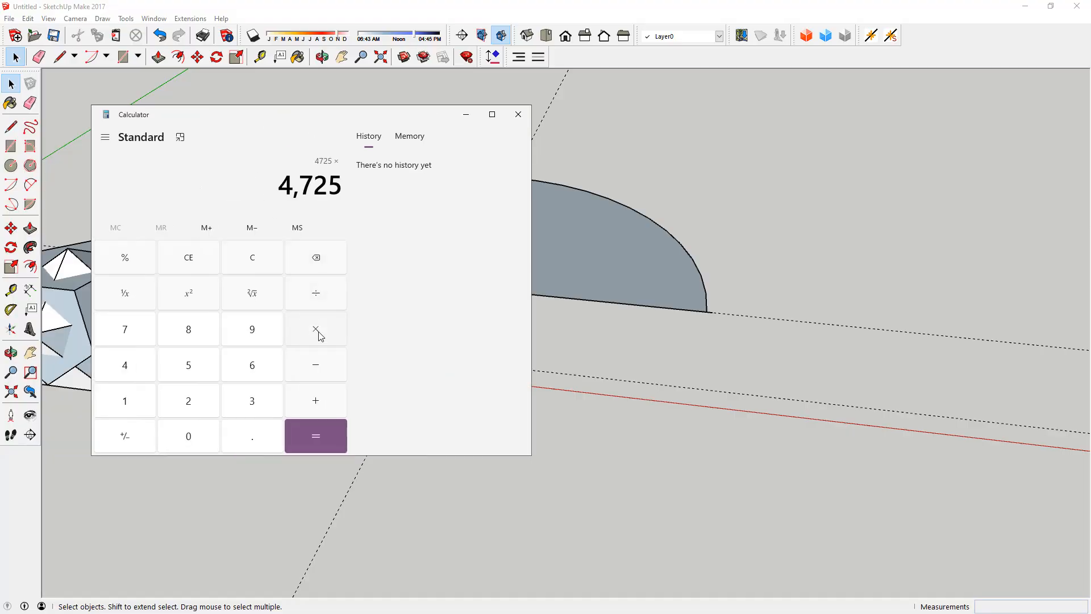
pyautogui.click(122, 400)
pyautogui.click(263, 445)
pyautogui.click(137, 371)
pyautogui.click(132, 398)
pyautogui.click(136, 370)
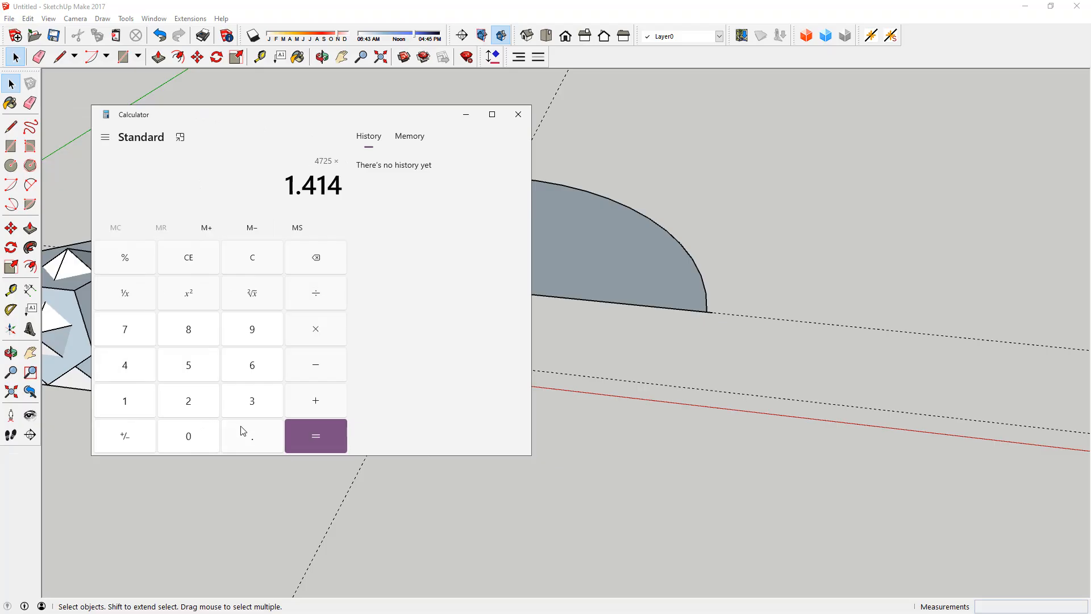
pyautogui.click(315, 445)
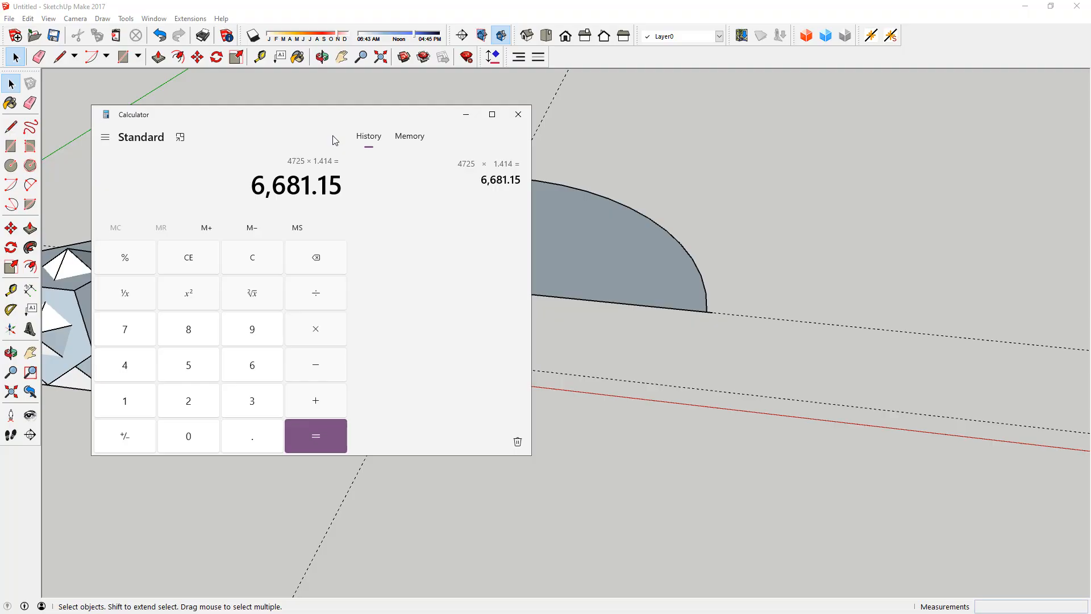
pyautogui.click(518, 118)
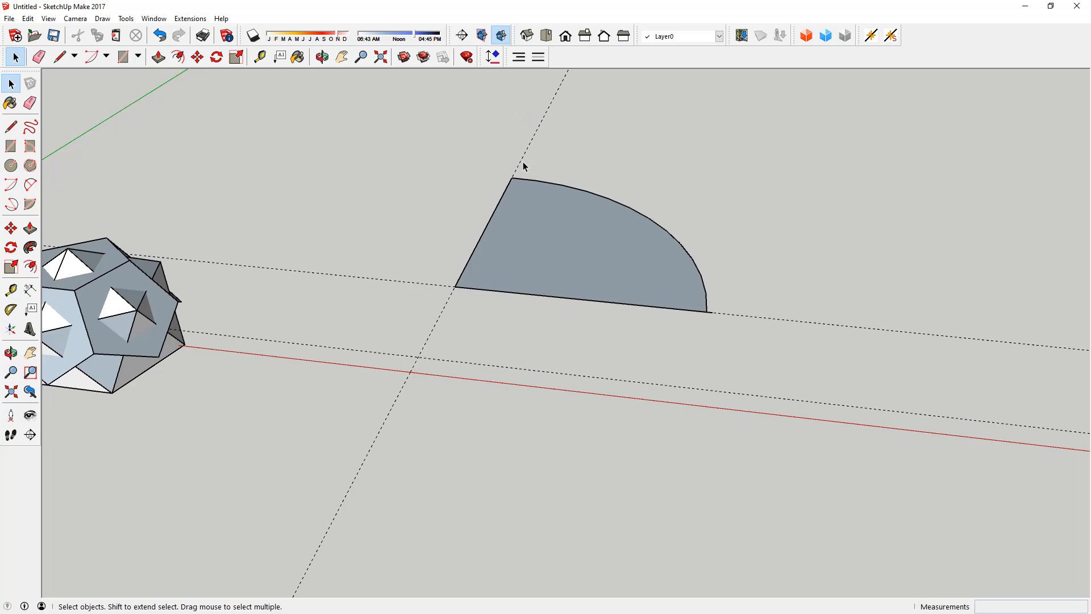
# Step: Draw a chord about 6682 mm long from the green-direction line's far end to the arc's end on the red-direction line
pyautogui.press('l')
pyautogui.press('space')
pyautogui.press('l')
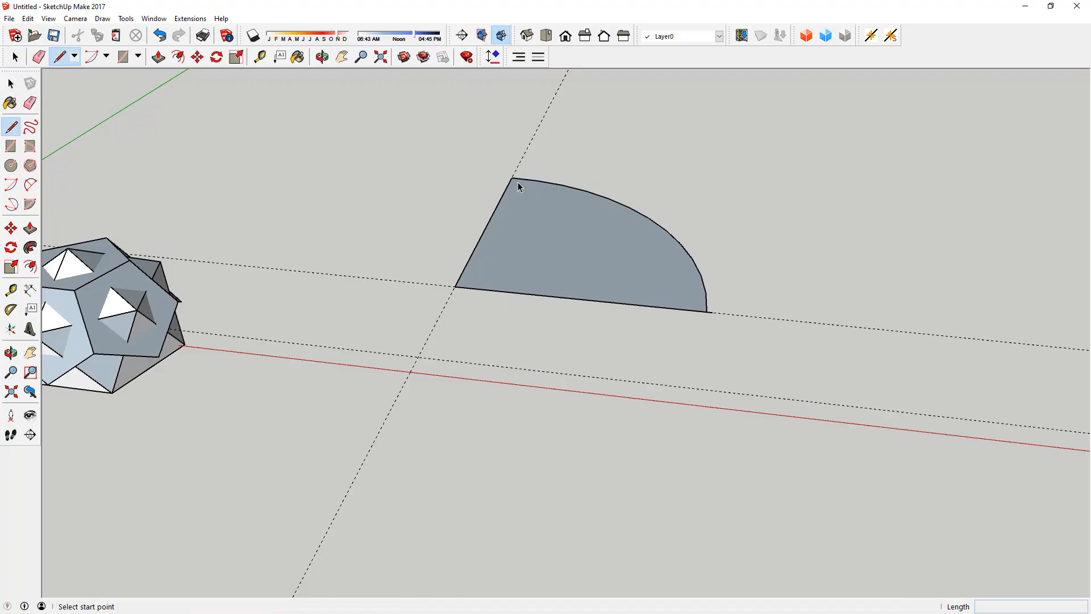
pyautogui.click(511, 178)
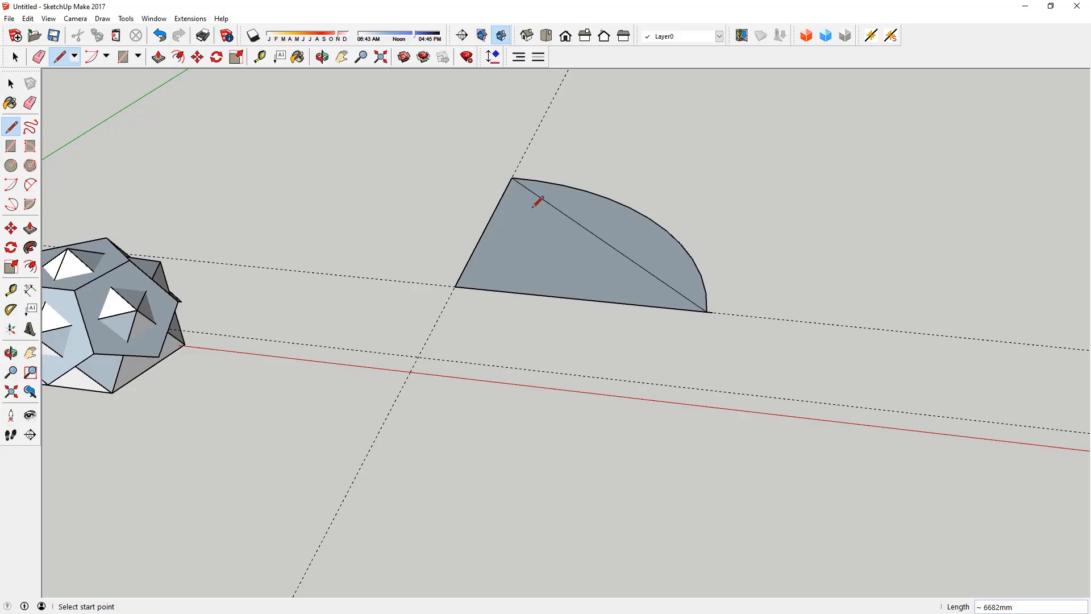
pyautogui.press('space')
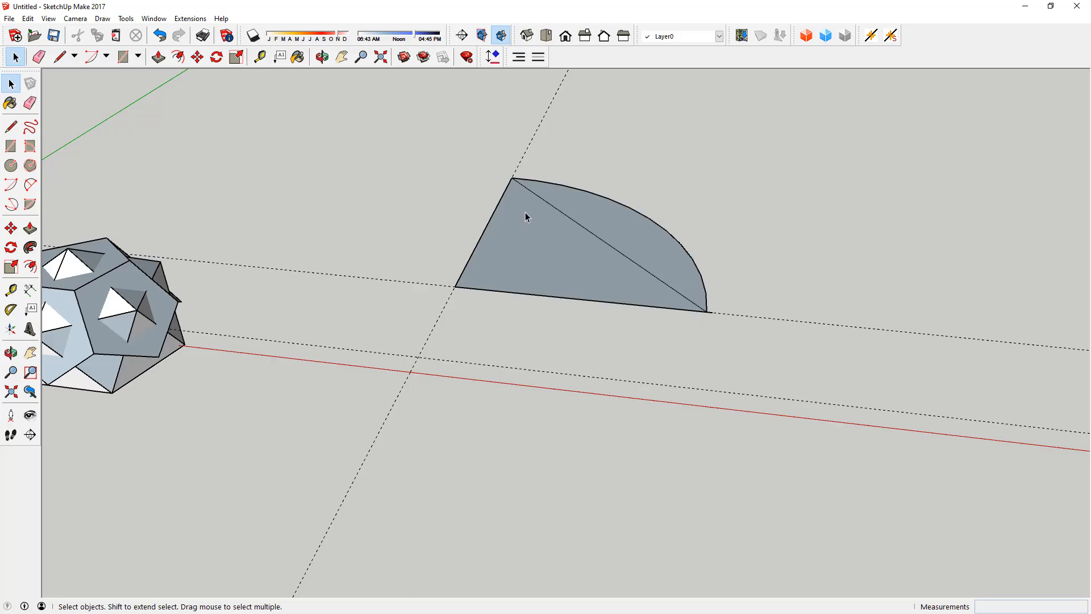
# Step: Delete the chord between the arc's two ends
pyautogui.click(563, 216)
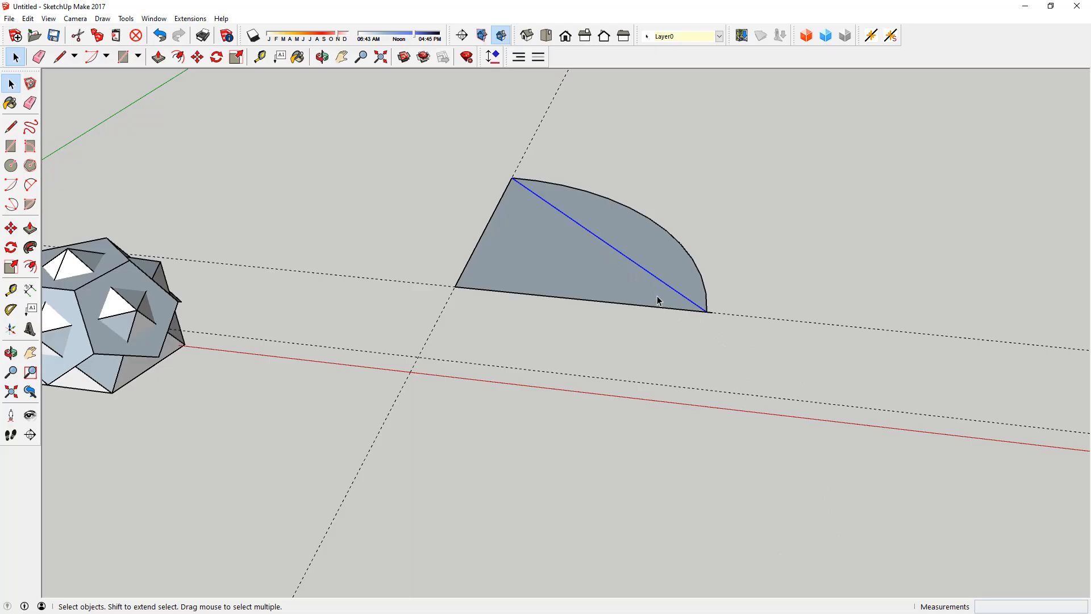
pyautogui.click(828, 235)
pyautogui.click(583, 230)
pyautogui.press('Delete')
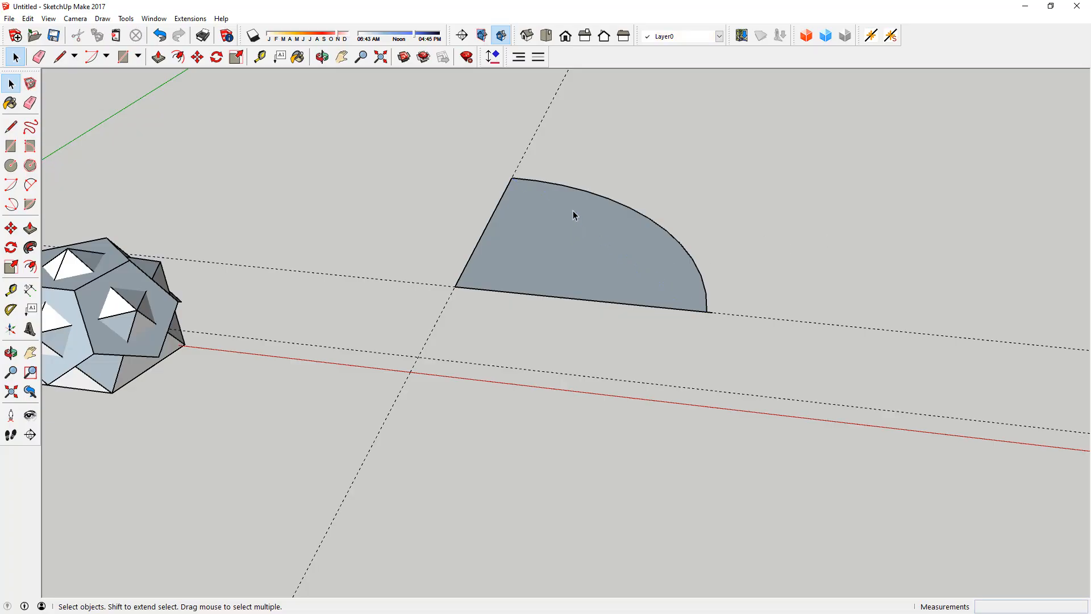
# Step: Check the chord length by tracing a line between the arc's two endpoints, leaving no new line behind
pyautogui.press('l')
pyautogui.click(512, 178)
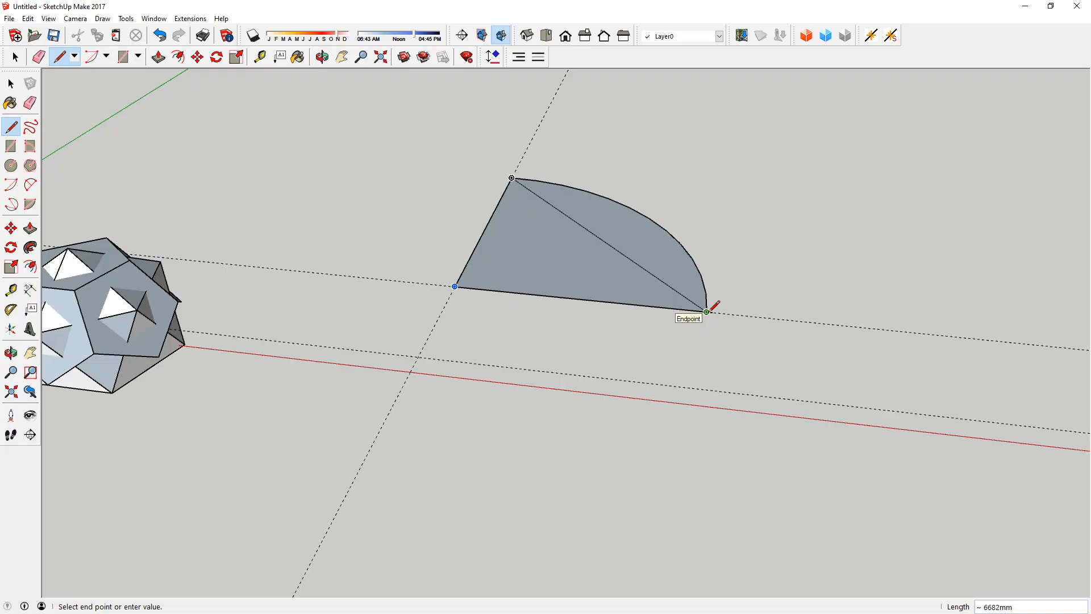
pyautogui.click(706, 311)
pyautogui.press('Escape')
pyautogui.press('space')
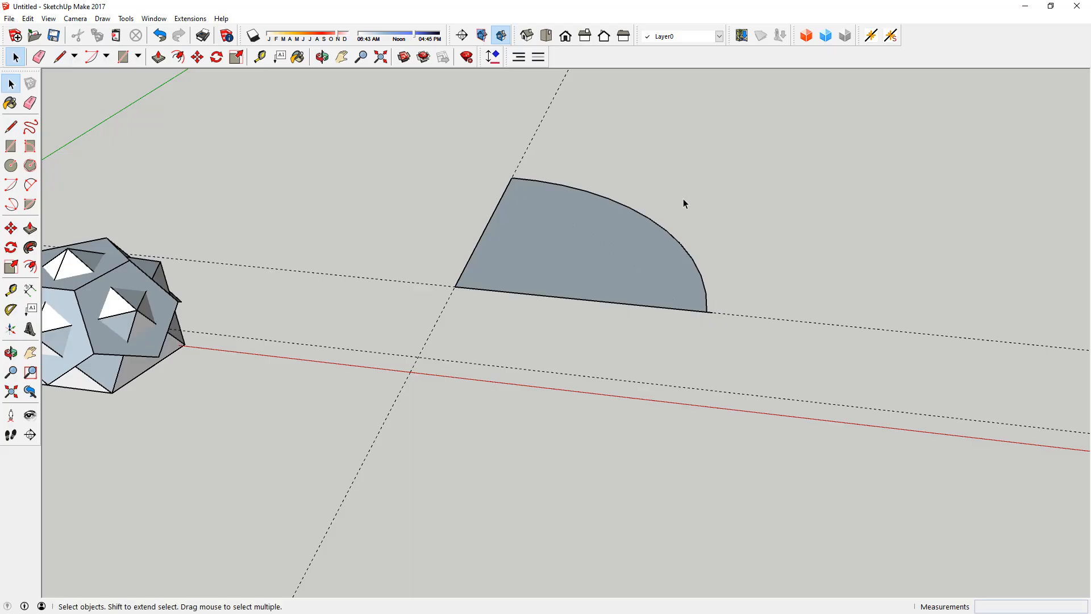
# Step: Delete the quarter circle together with its two construction guides
pyautogui.moveTo(415, 315); pyautogui.dragTo(414, 315)
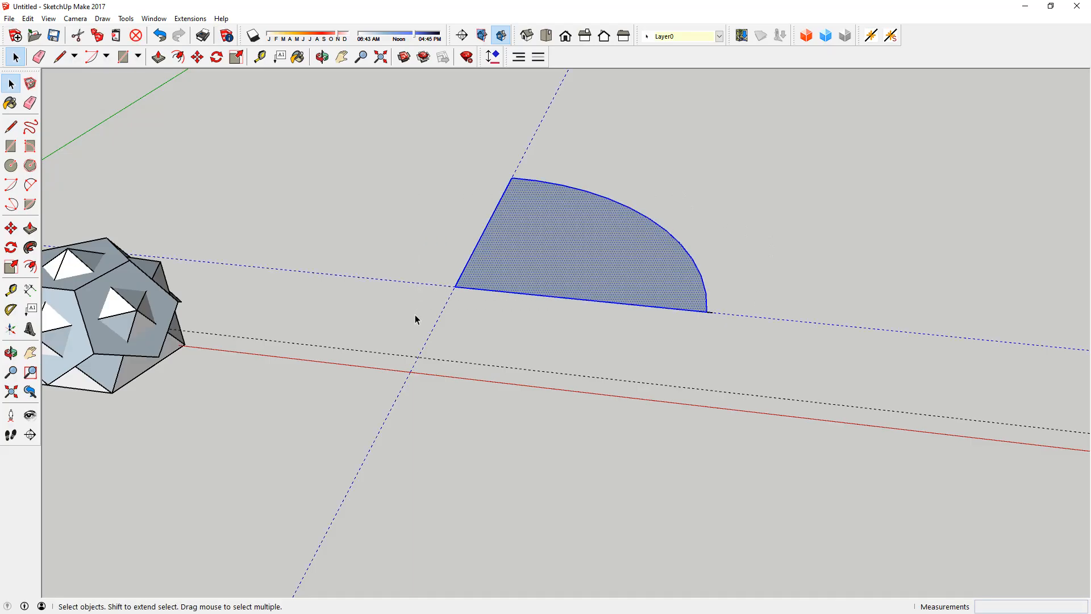
pyautogui.press('Delete')
pyautogui.moveTo(746, 311); pyautogui.dragTo(647, 328)
pyautogui.press('Delete')
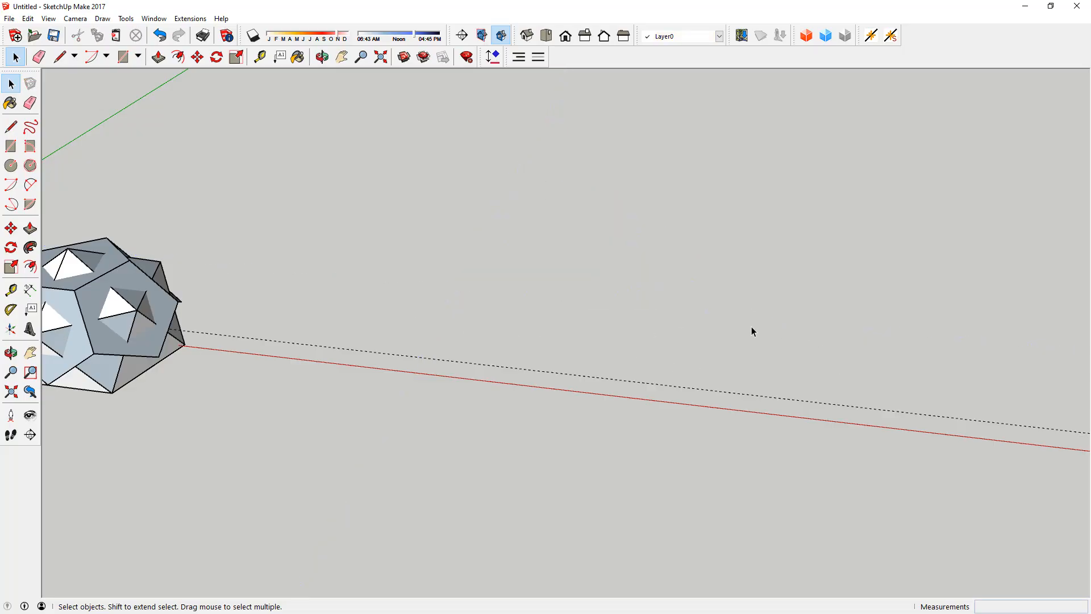
# Step: Undo the deletion of the quarter circle and its guides
pyautogui.scroll(-4, 734, 297)
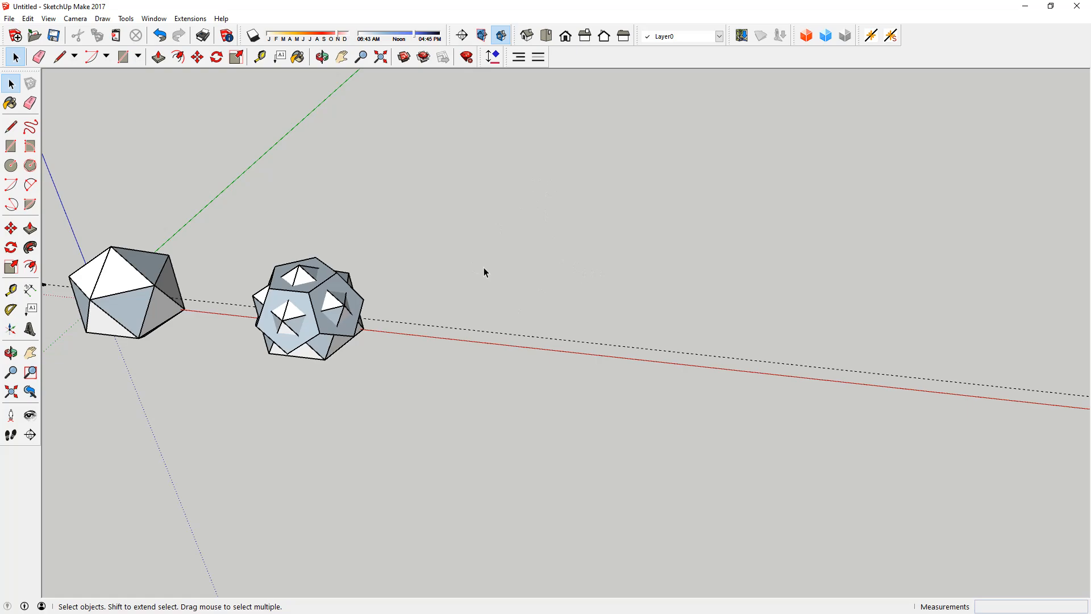
pyautogui.hotkey('ctrl', 'z')
pyautogui.hotkey('ctrl', 'z')
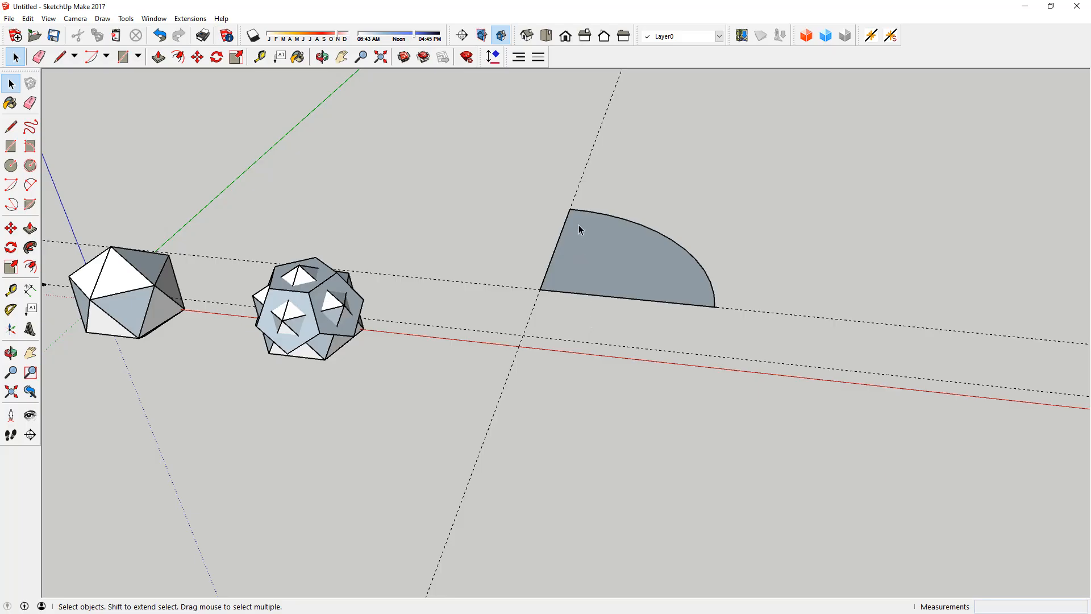
# Step: Display the arc's entity info and examine its radius, segment count and straight end segment near the red-direction line
pyautogui.click(606, 216)
pyautogui.rightClick(606, 216)
pyautogui.click(616, 222)
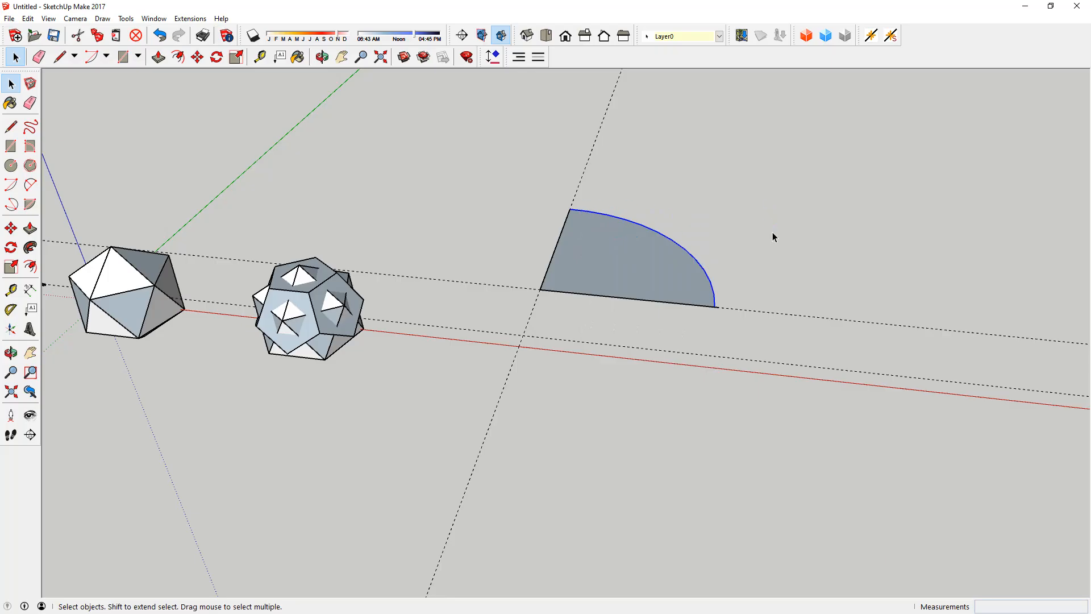
pyautogui.moveTo(1090, 33); pyautogui.dragTo(926, 14)
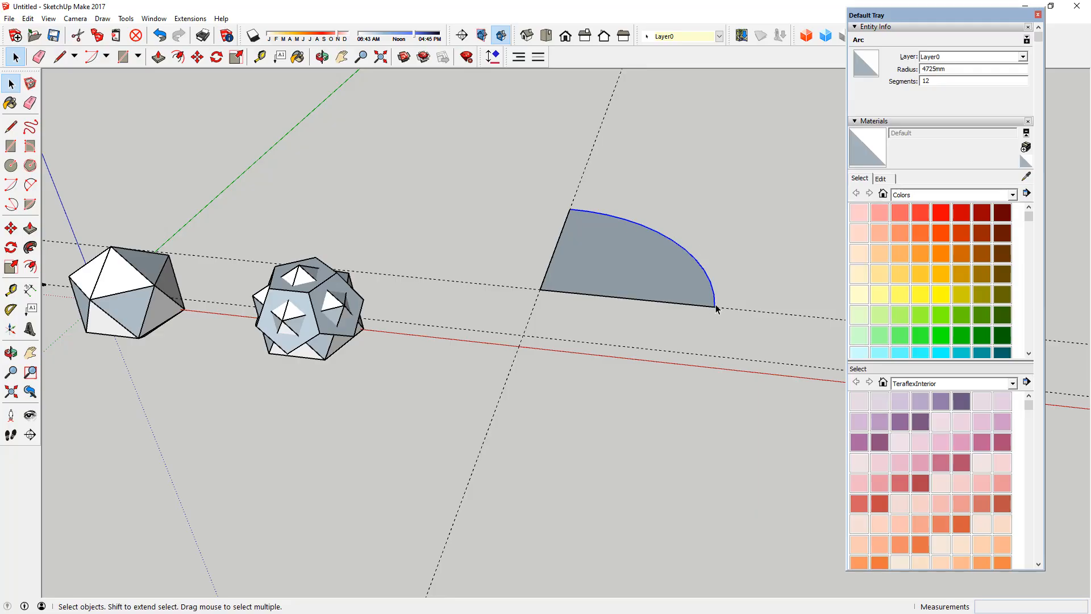
pyautogui.scroll(4, 716, 308)
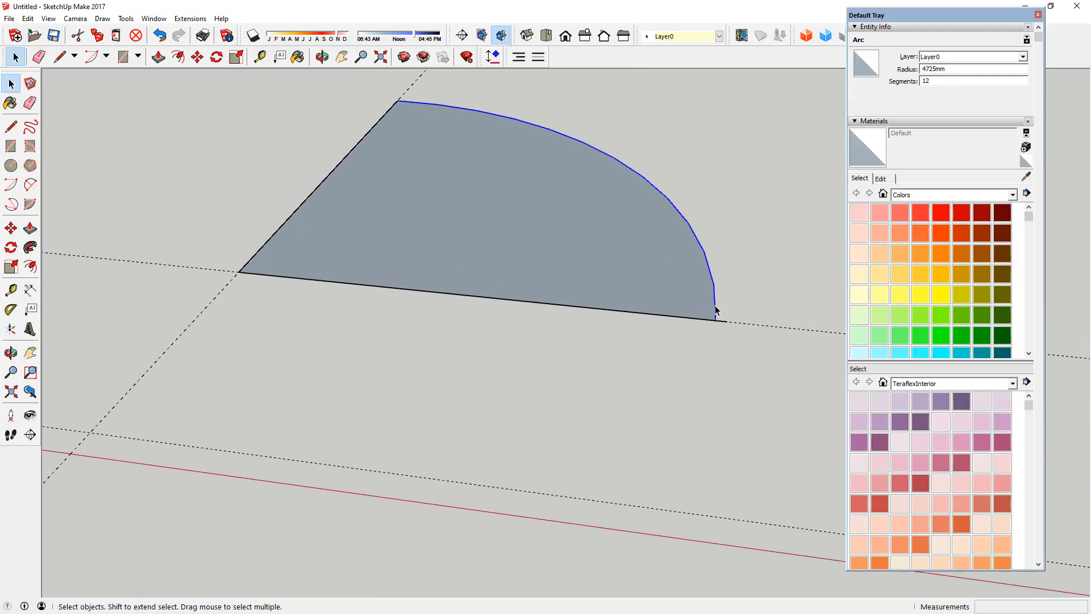
pyautogui.scroll(3, 716, 309)
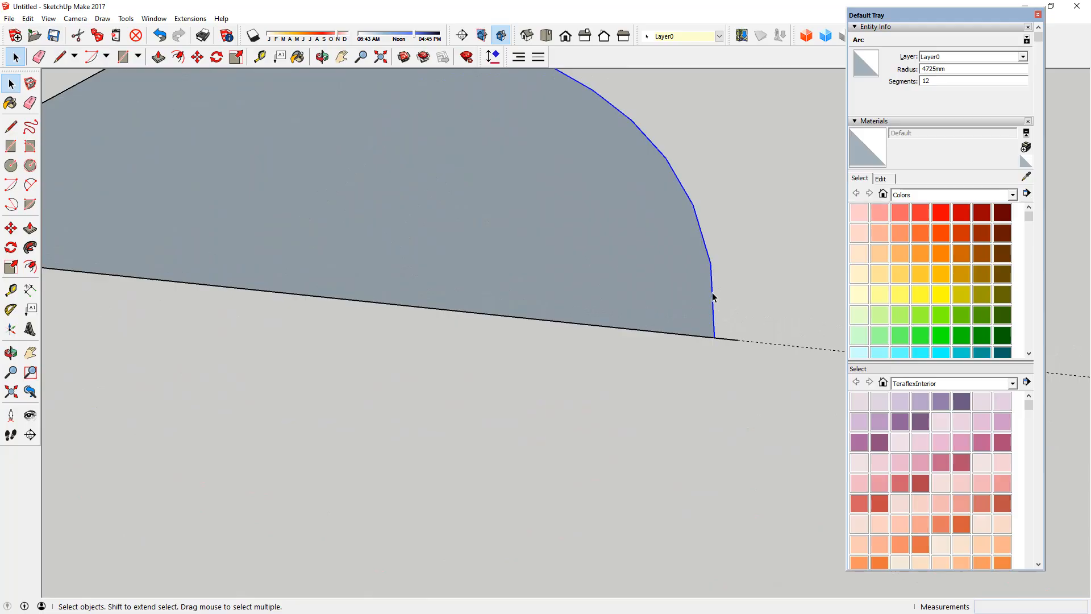
pyautogui.scroll(-2, 712, 336)
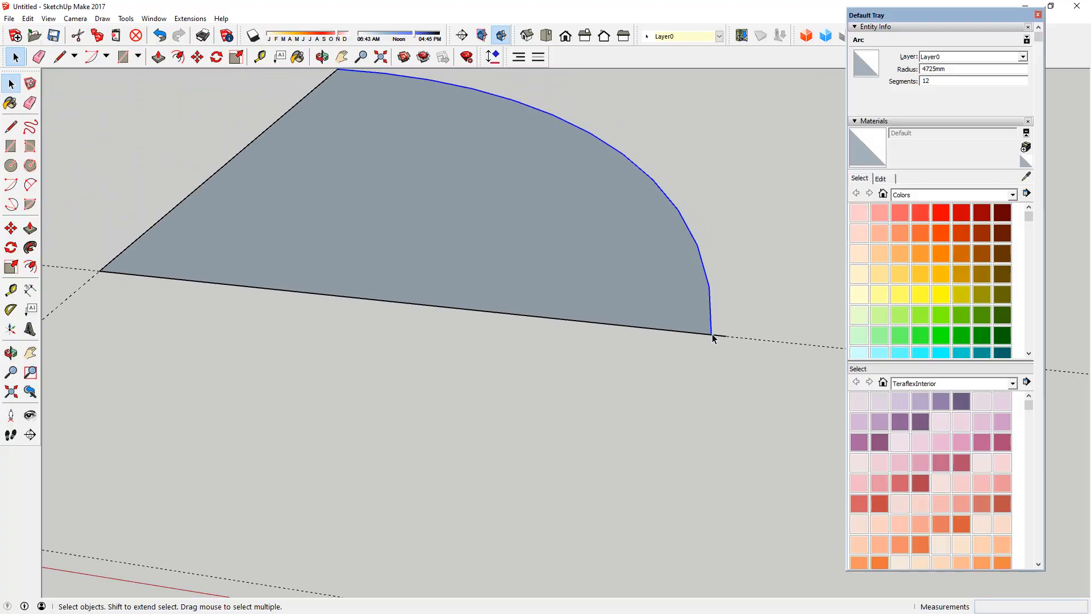
pyautogui.scroll(-2, 714, 338)
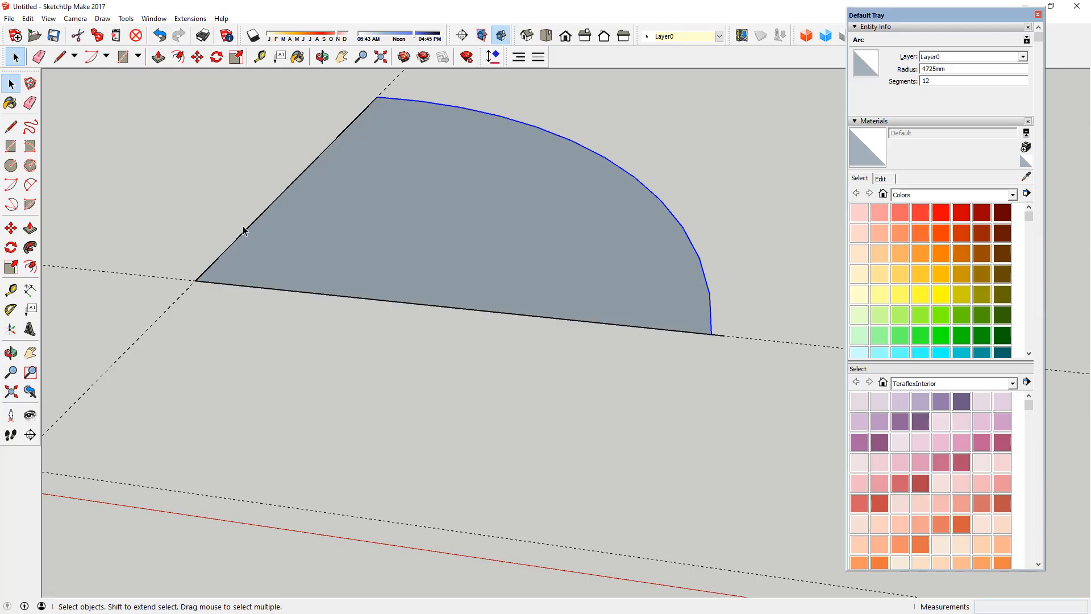
# Step: Draw a line from the guide intersection to the first arc vertex above the red-direction line
pyautogui.click(169, 221)
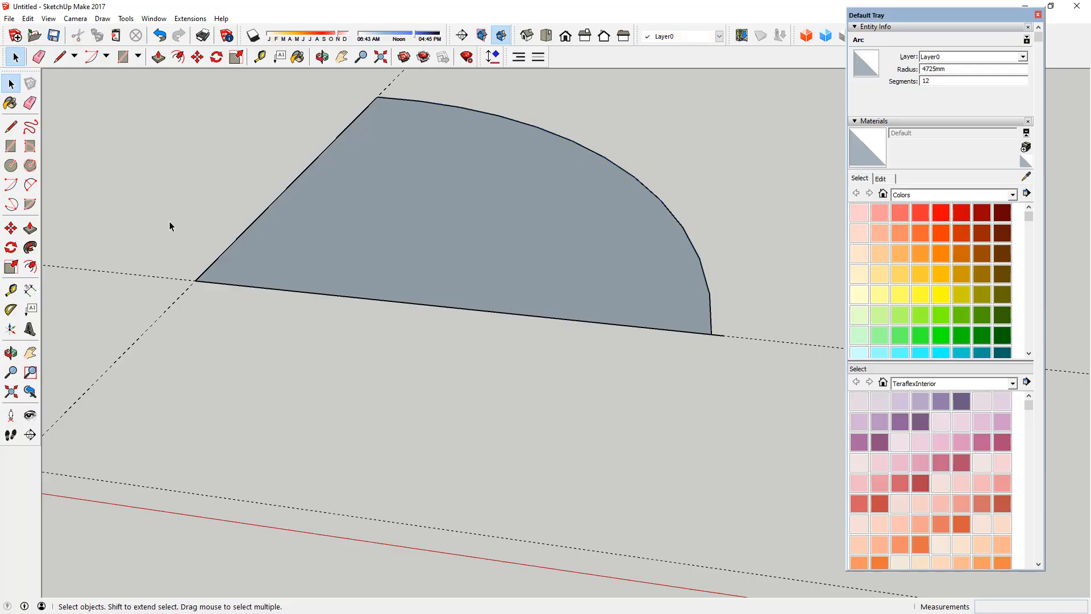
pyautogui.press('l')
pyautogui.click(195, 280)
pyautogui.click(710, 293)
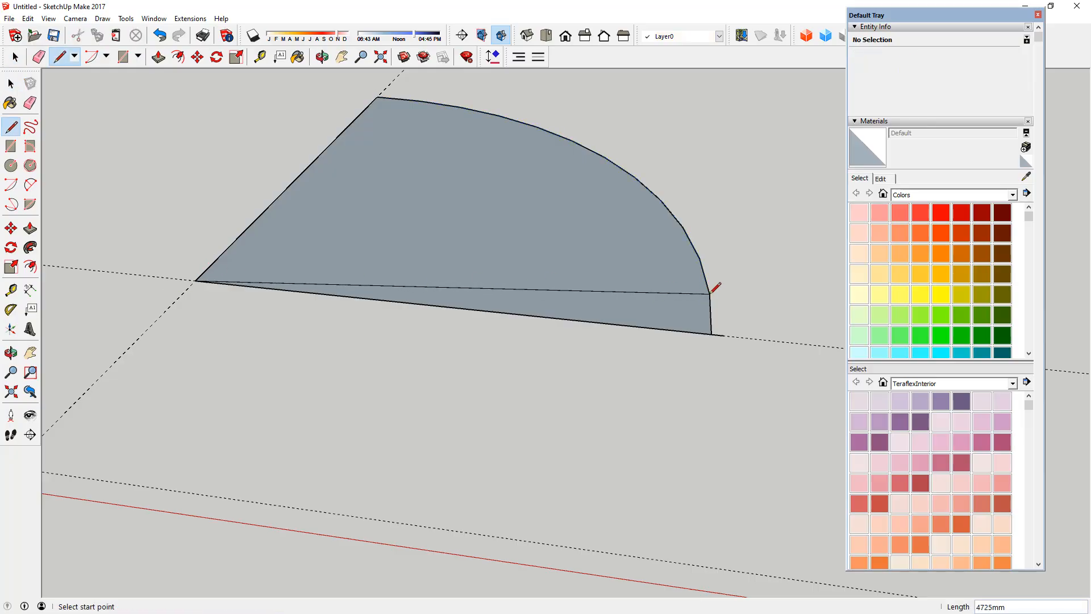
# Step: Draw a 4725 mm line from the guide intersection through the midpoint of the arc segment nearest the red-direction line
pyautogui.click(195, 281)
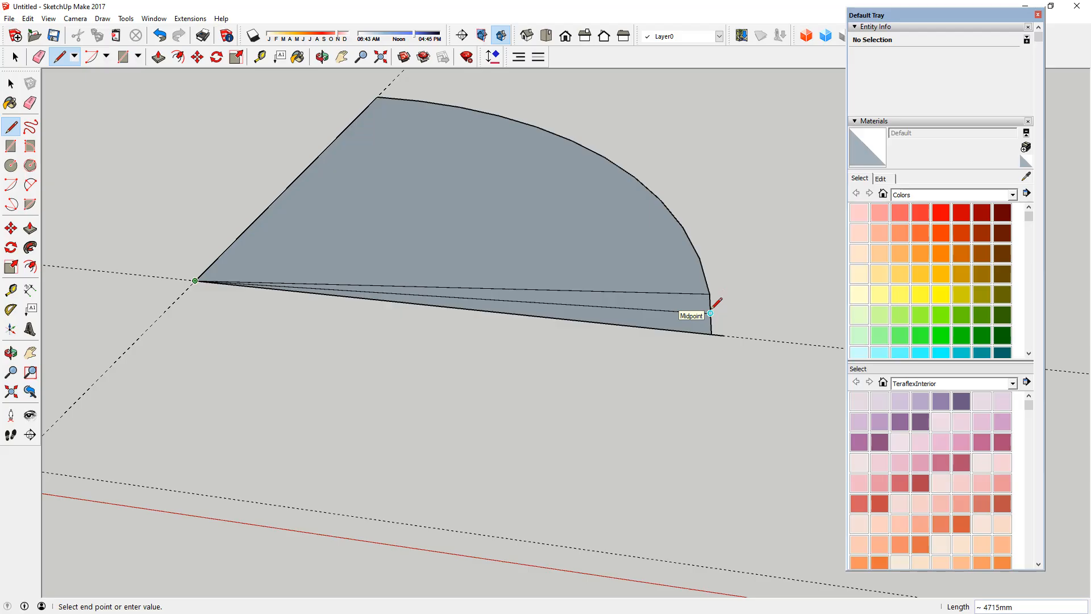
pyautogui.write('4725')
pyautogui.press('Return')
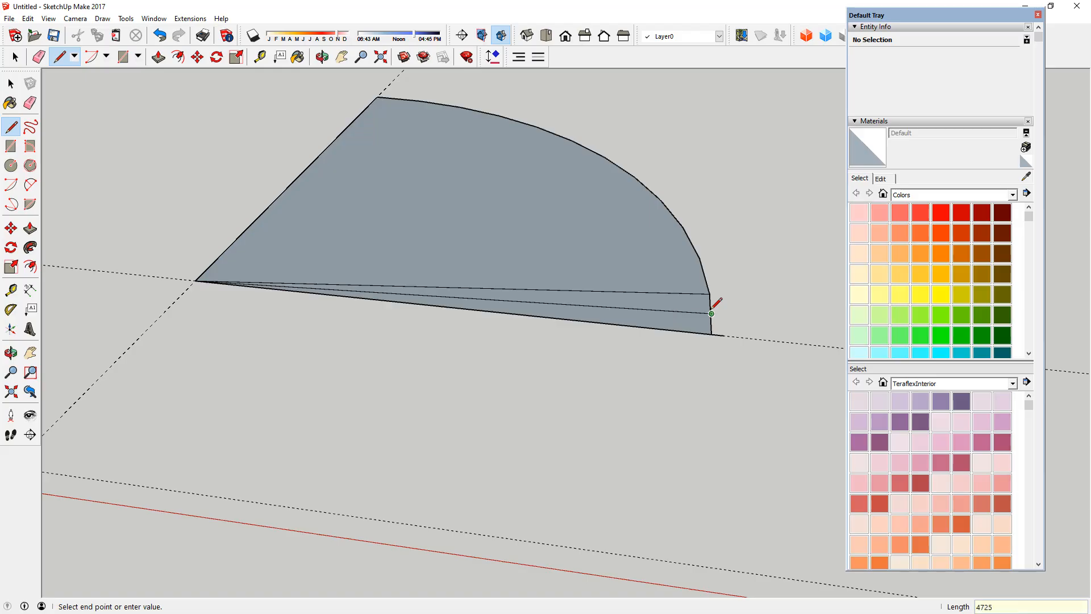
pyautogui.press('space')
# Step: Measure the gap between the arc segment's midpoint and the end of the radial line that extends past it
pyautogui.scroll(4, 728, 323)
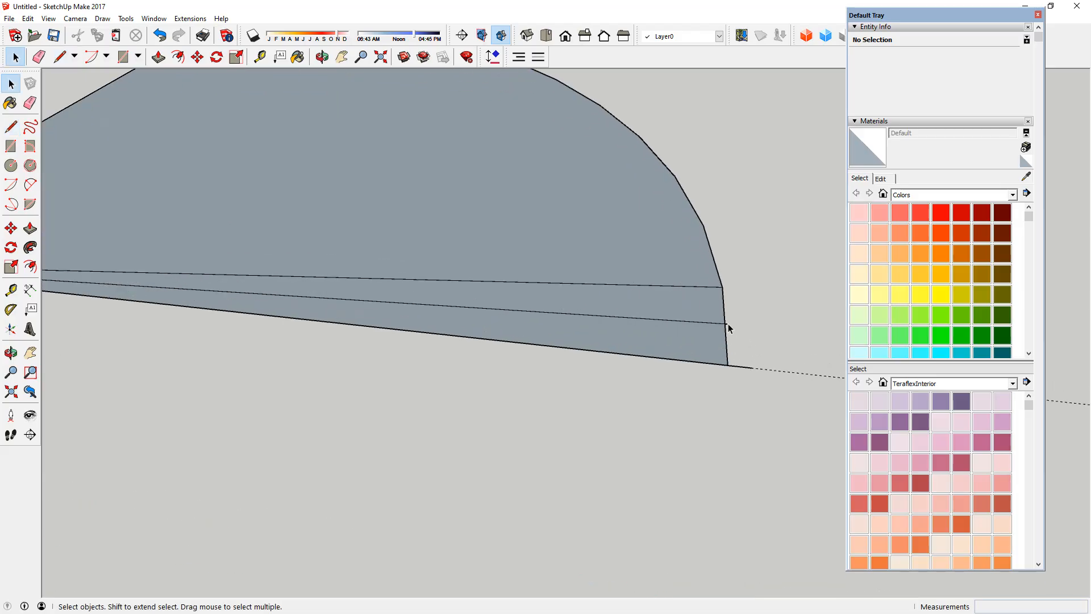
pyautogui.scroll(5, 729, 325)
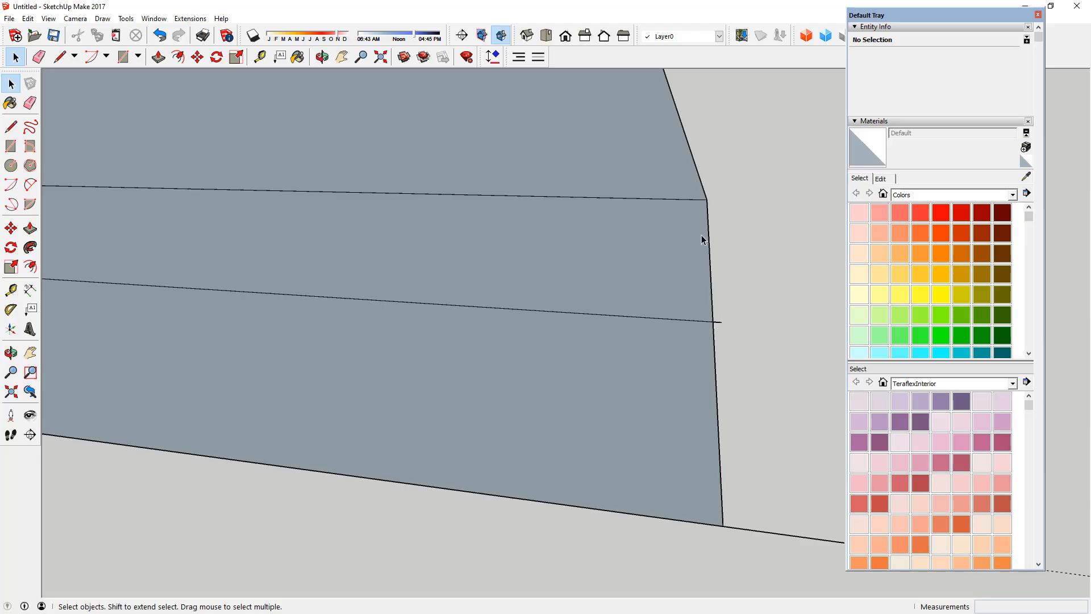
pyautogui.scroll(4, 722, 319)
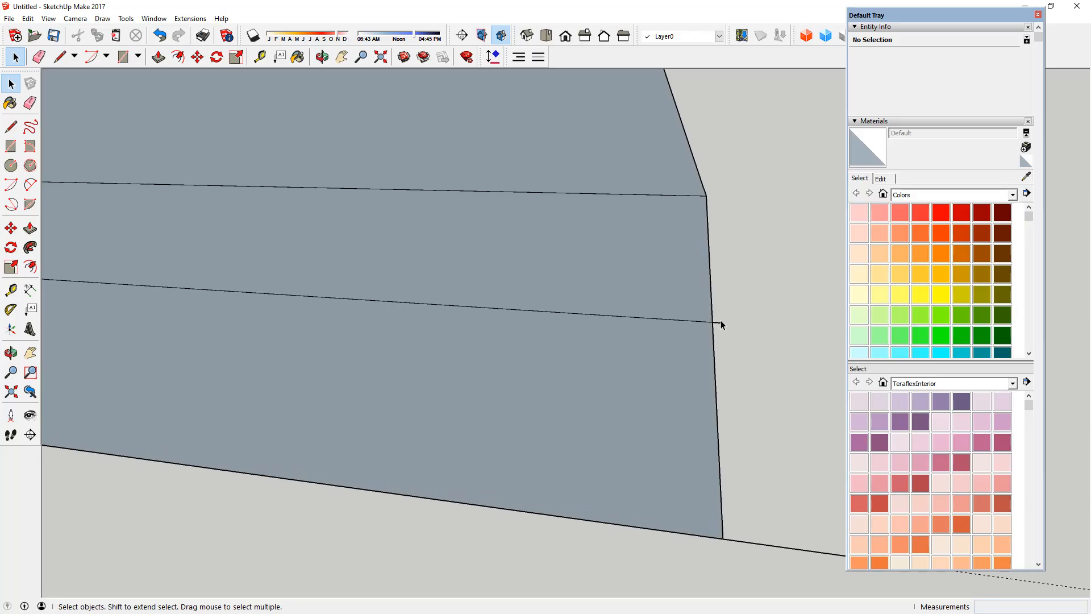
pyautogui.press('l')
pyautogui.click(704, 320)
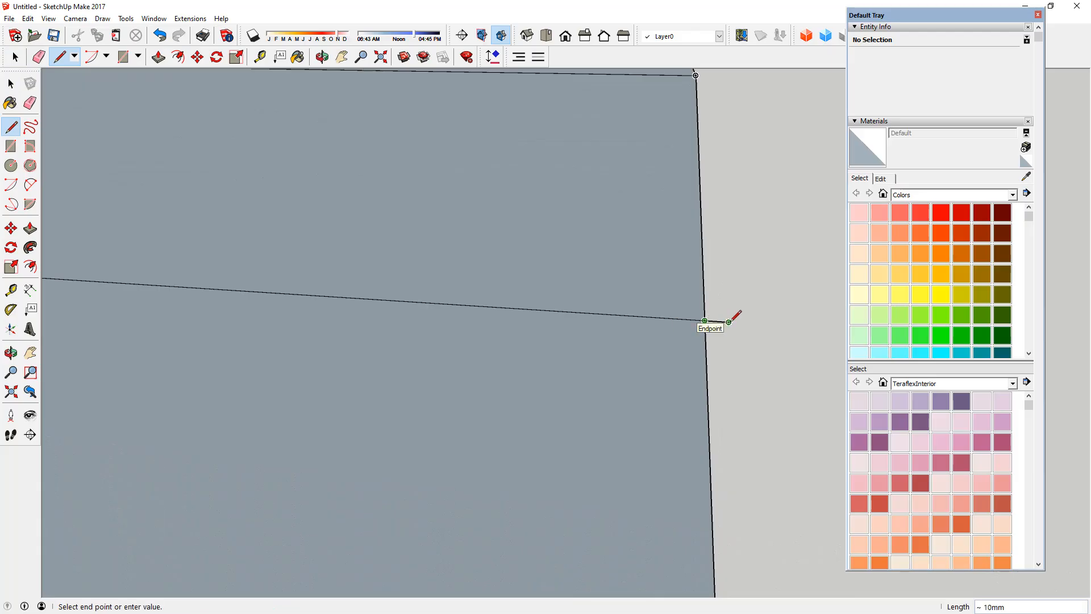
pyautogui.press('space')
pyautogui.scroll(-3, 631, 306)
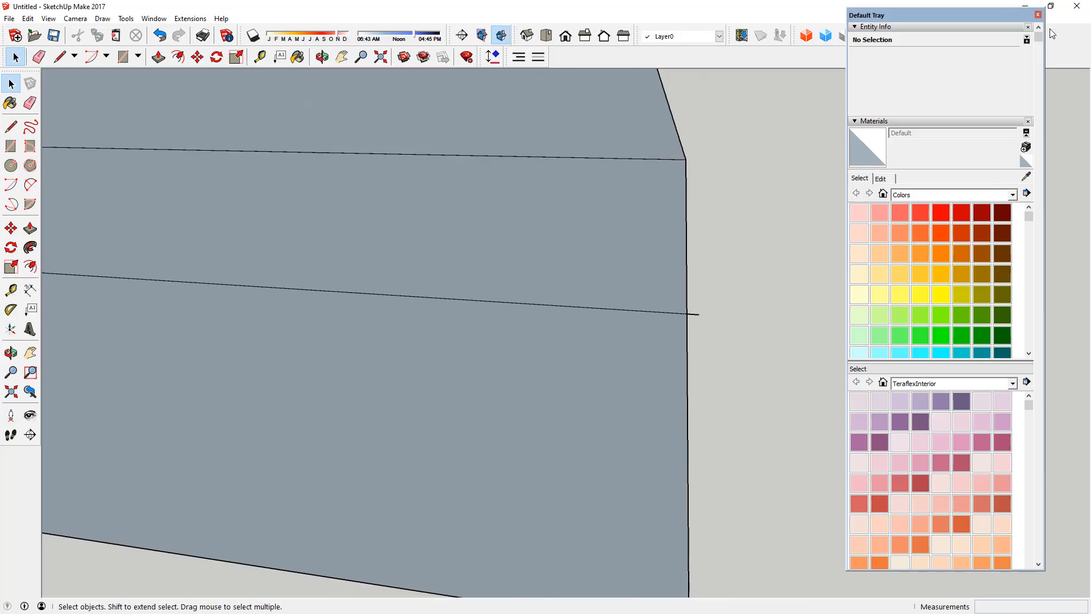
# Step: Close the Default Tray and delete the quarter circle with its radial lines and two construction guides
pyautogui.click(1038, 14)
pyautogui.scroll(-3, 563, 295)
pyautogui.scroll(-5, 565, 295)
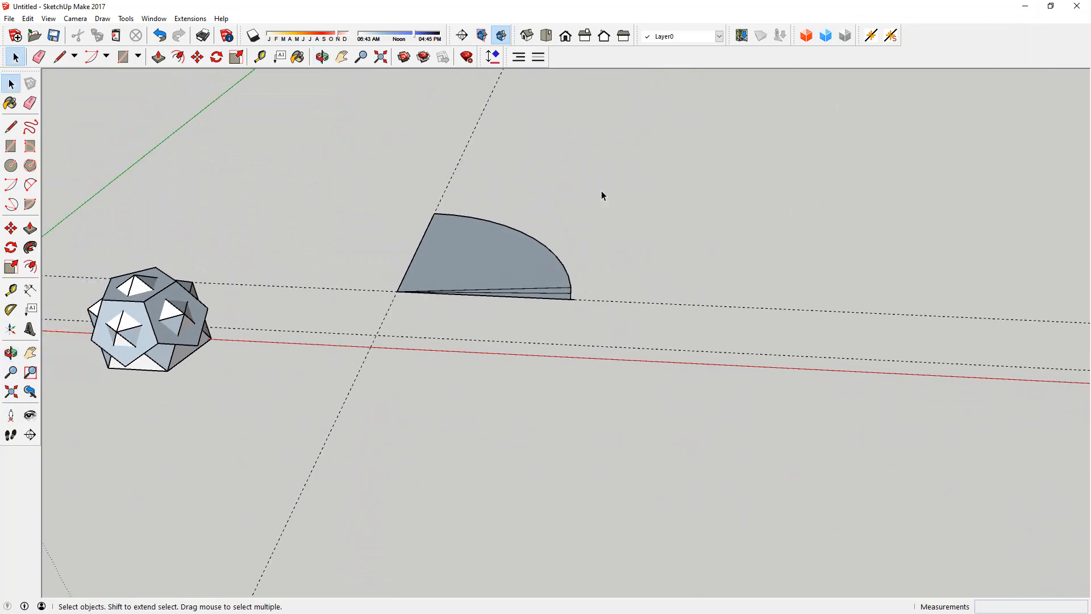
pyautogui.moveTo(601, 190); pyautogui.dragTo(380, 311)
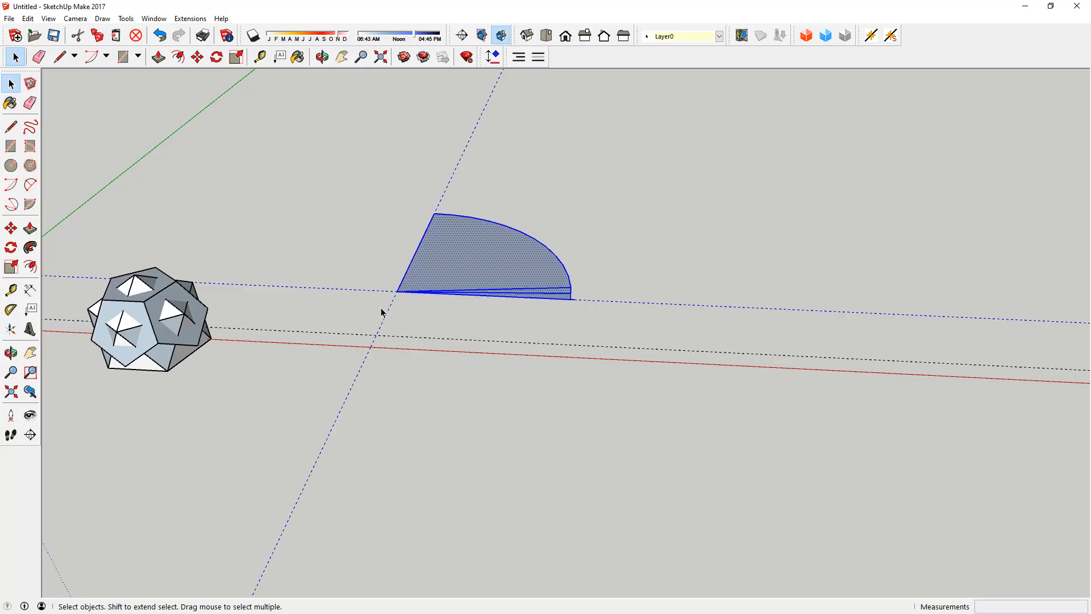
pyautogui.press('Delete')
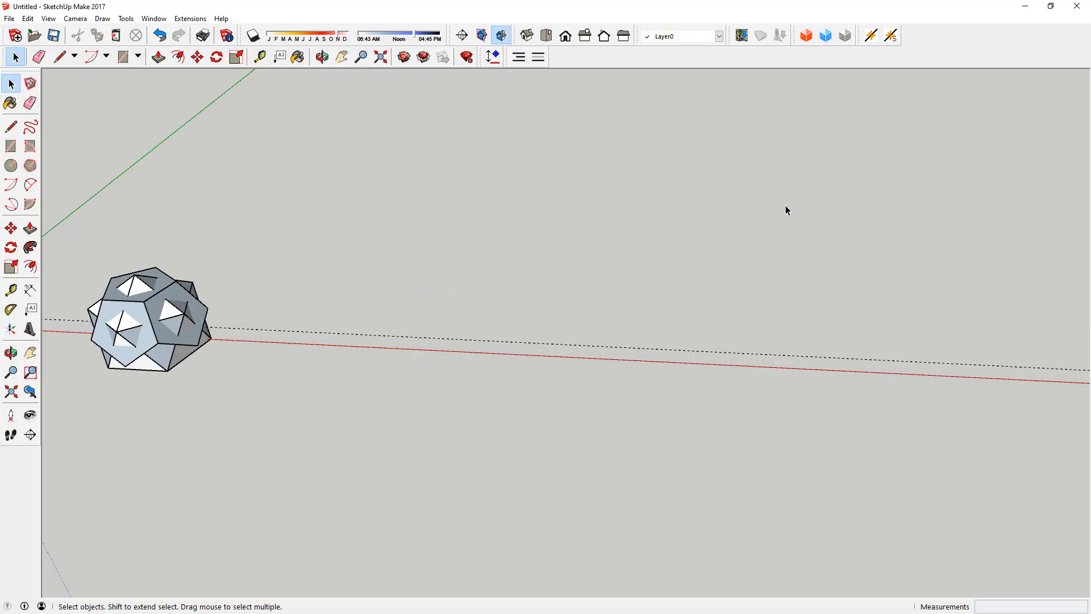
pyautogui.scroll(-4, 657, 320)
pyautogui.scroll(7, 409, 305)
pyautogui.moveTo(332, 320); pyautogui.dragTo(477, 250, button='middle')
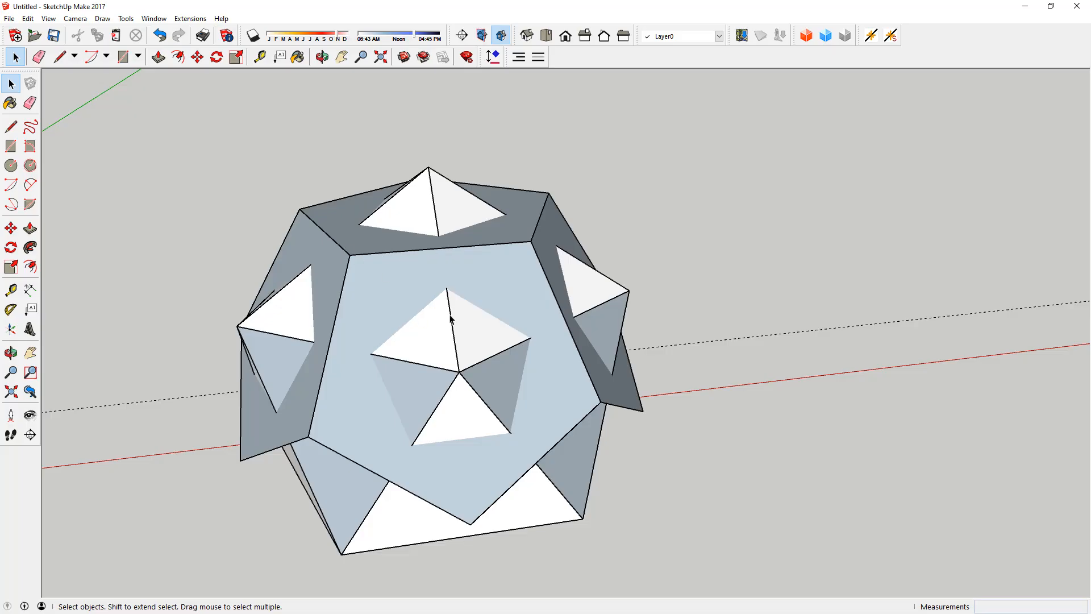
pyautogui.scroll(-5, 419, 304)
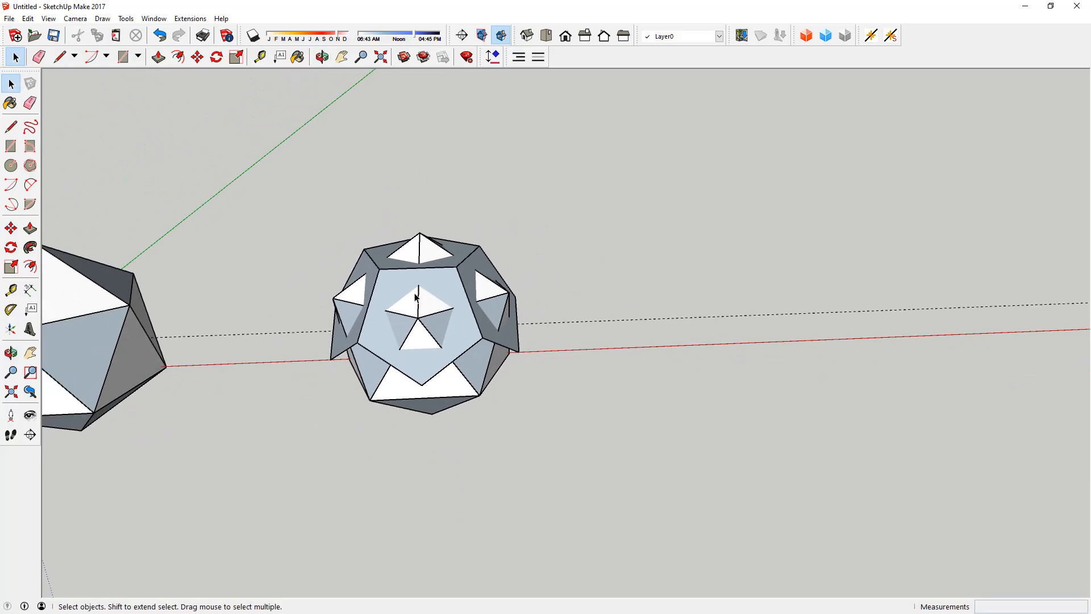
pyautogui.scroll(-2, 584, 296)
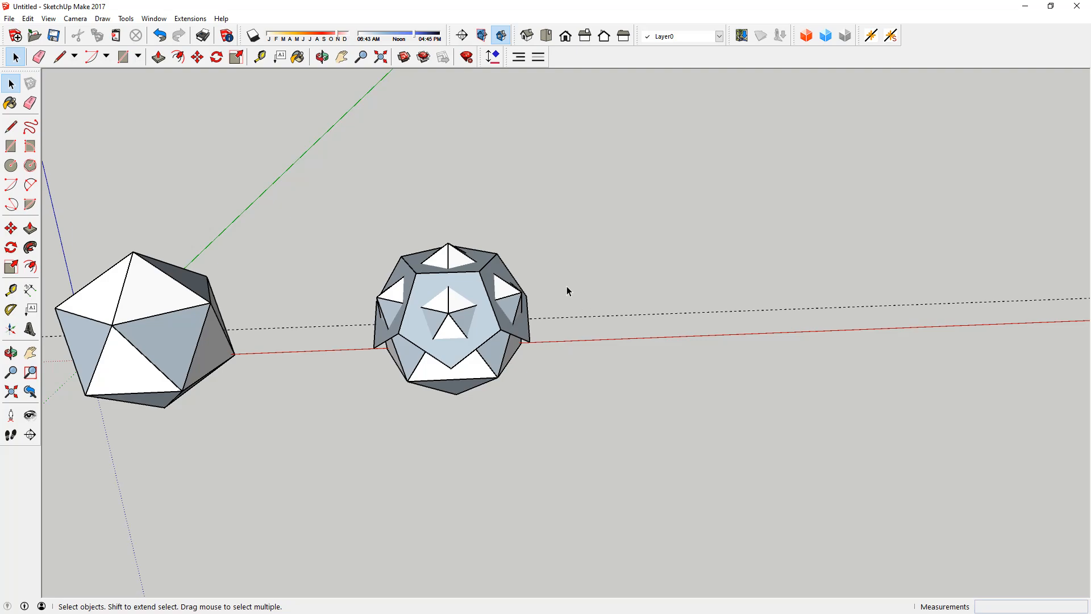
pyautogui.scroll(-2, 516, 307)
pyautogui.scroll(-1, 516, 307)
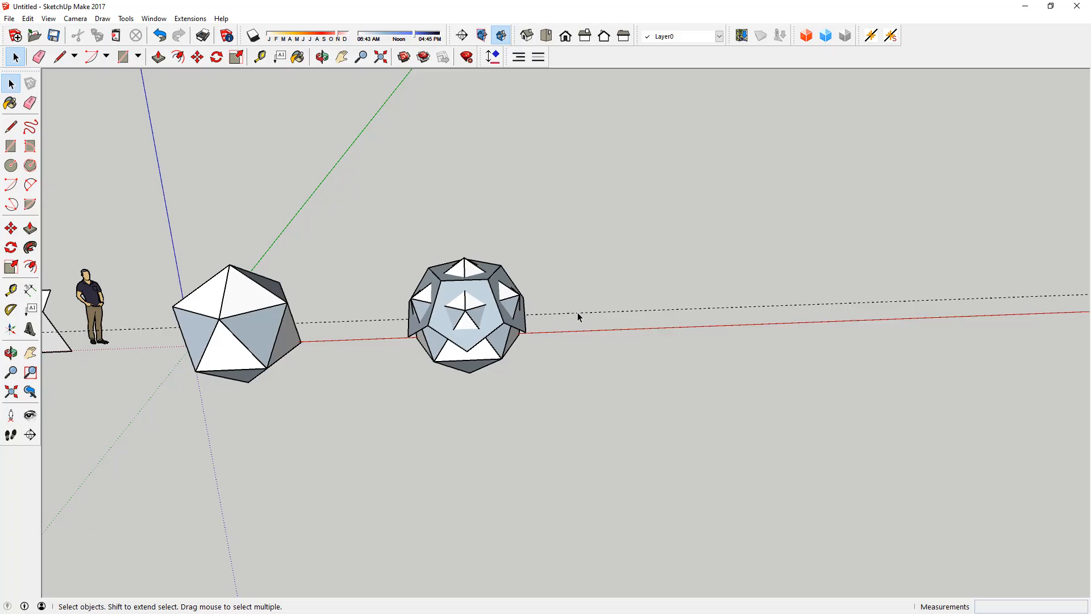